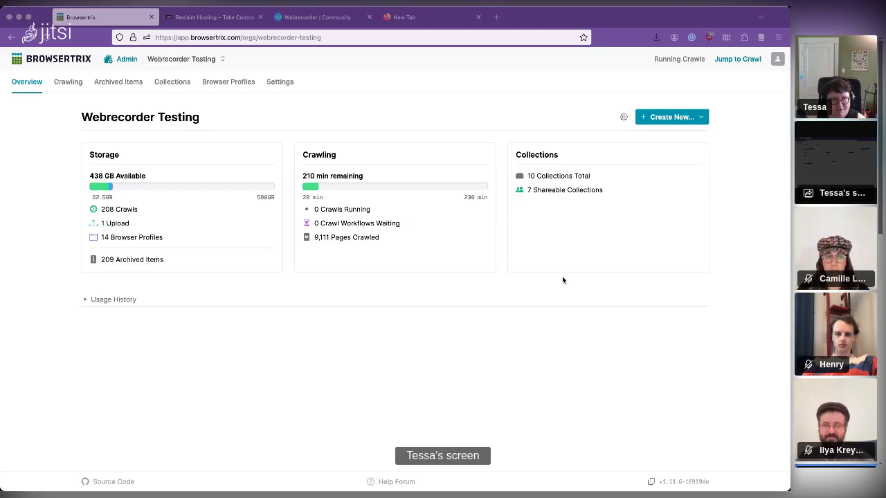
Create a new crawl workflow of the Site Crawl type for a website or directory
click(583, 331)
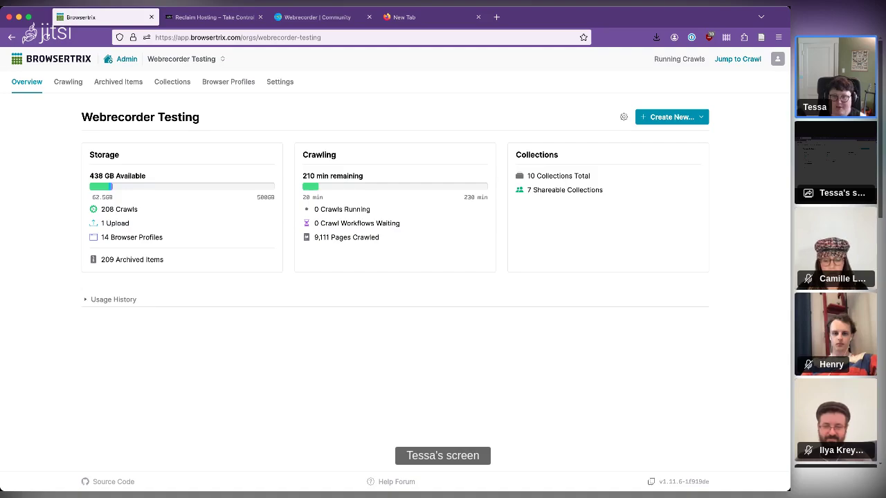
click(696, 117)
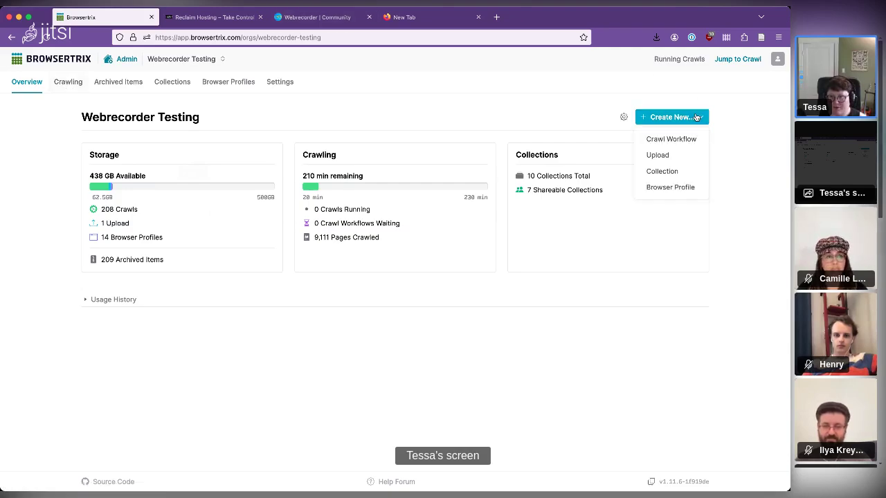
click(670, 139)
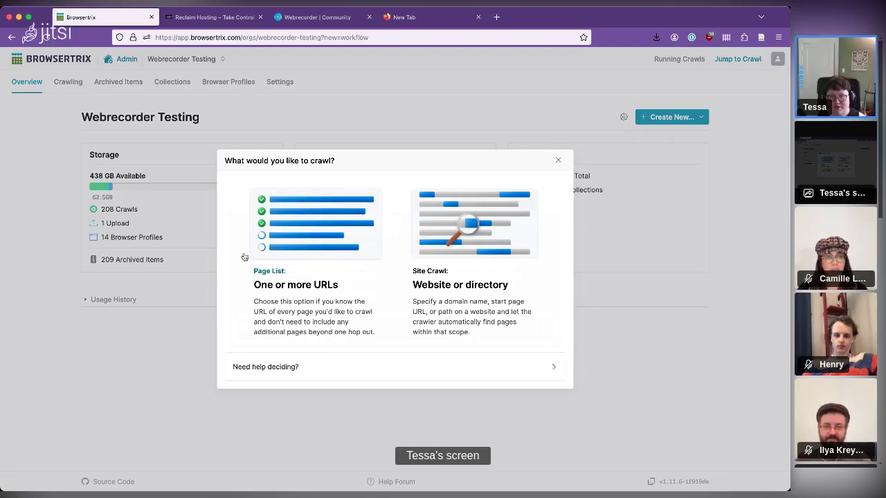
click(479, 231)
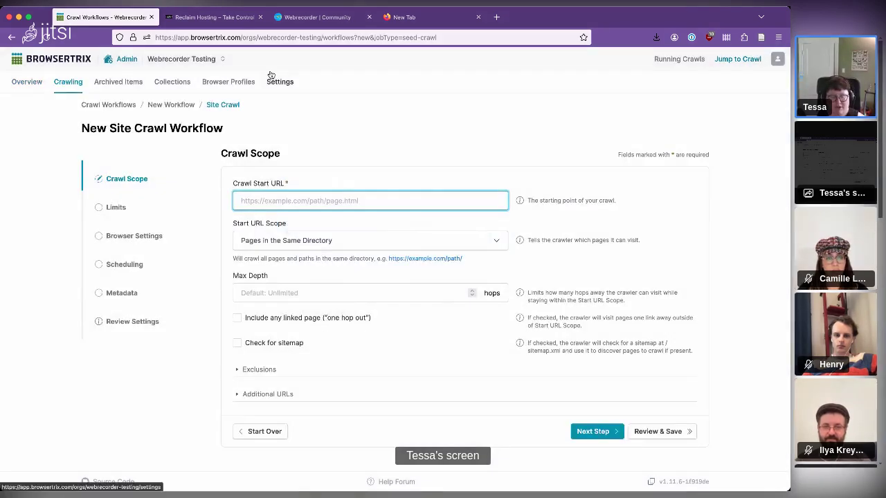
text(https://www.reclaimhosting.com/)
click(355, 146)
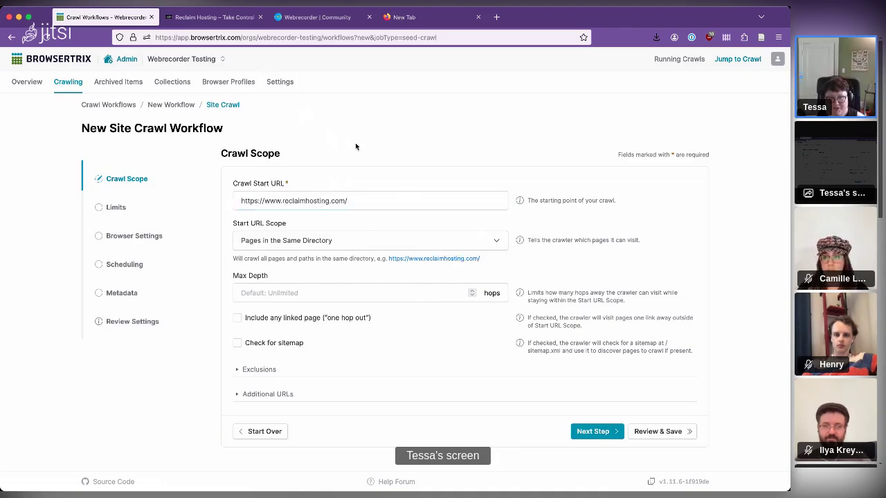
click(308, 200)
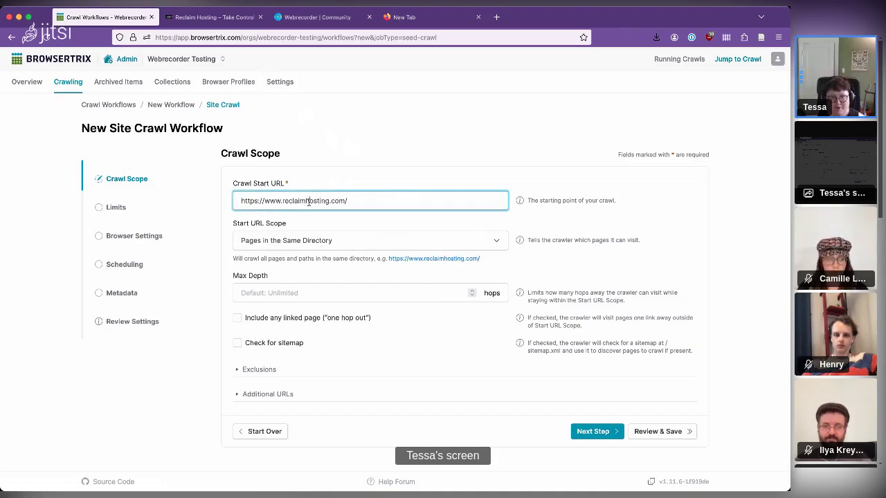
click(346, 152)
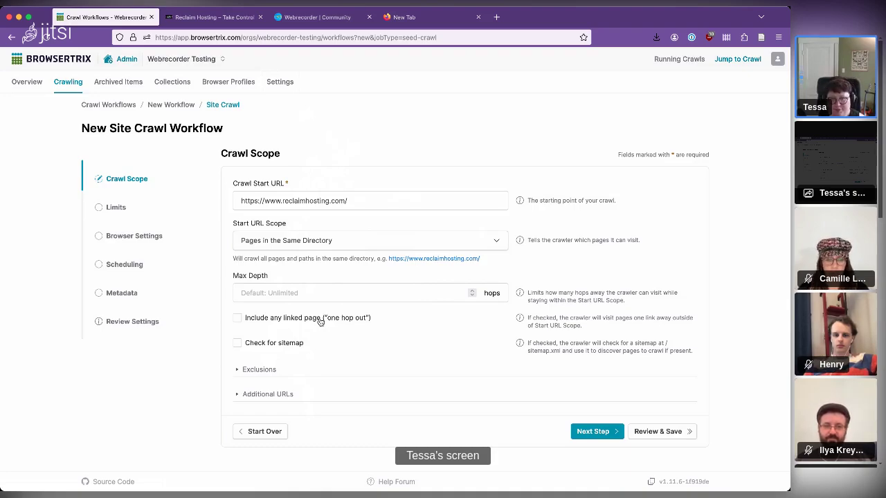
Limit the crawl to a maximum of 15 pages and look over the other crawl and page limits
click(117, 208)
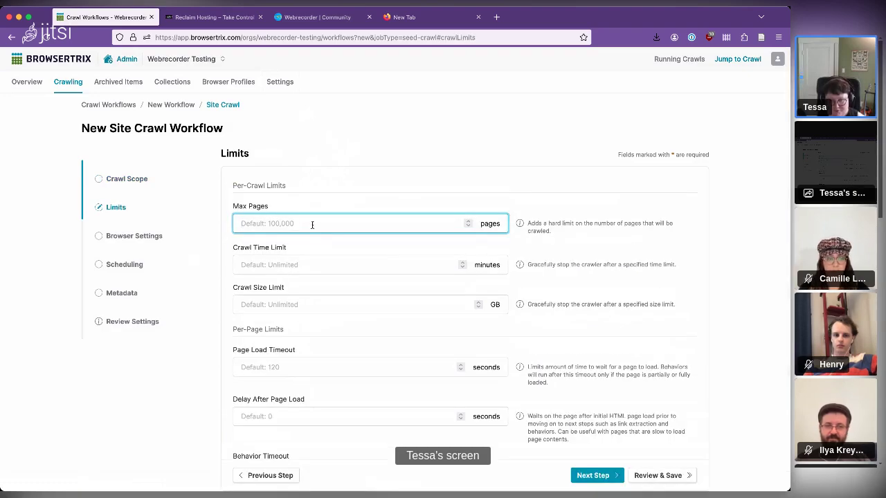
text(15)
click(354, 192)
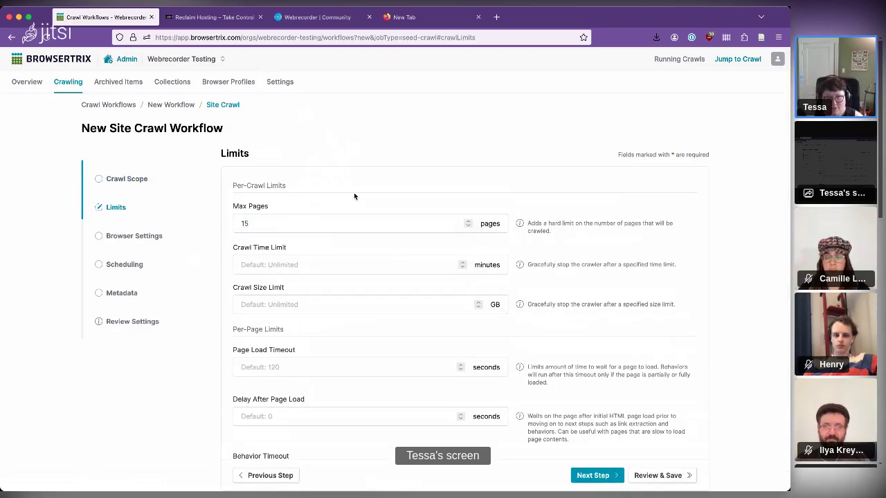
scroll(354, 193, down, 1)
scroll(354, 197, down, 1)
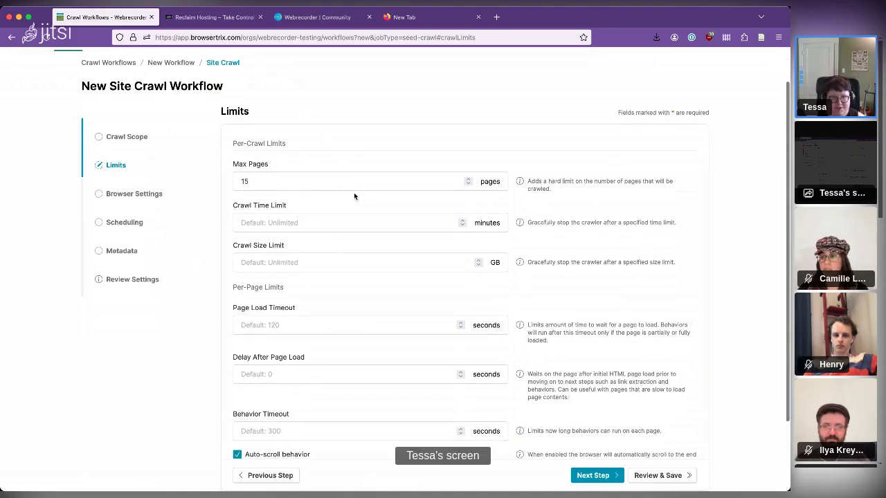
scroll(354, 197, down, 1)
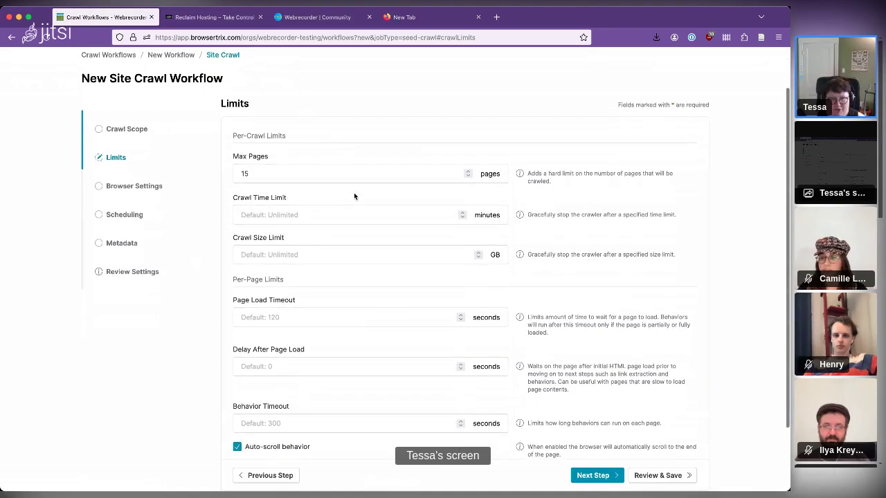
scroll(353, 197, down, 1)
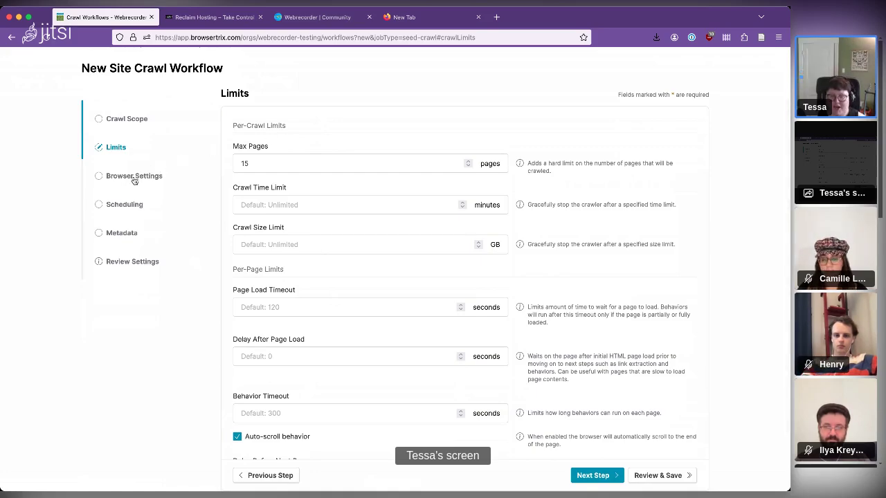
Name the workflow "Reclaim Hosting" in its metadata
click(124, 126)
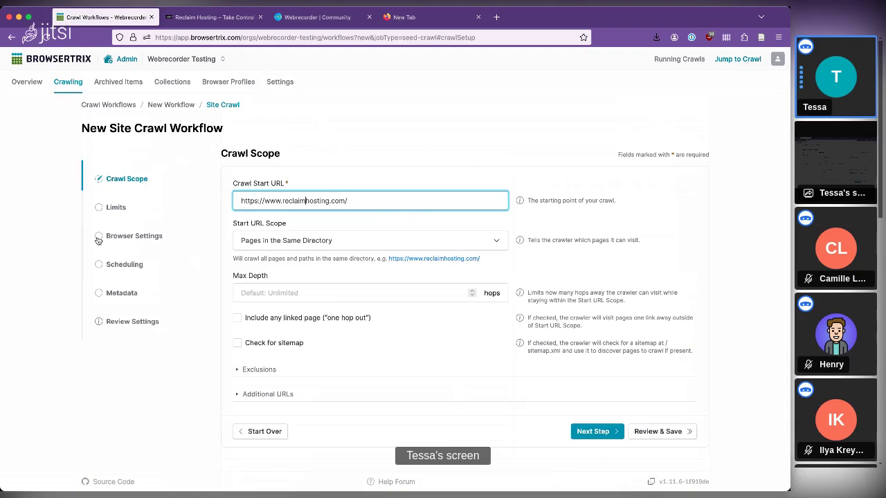
click(683, 434)
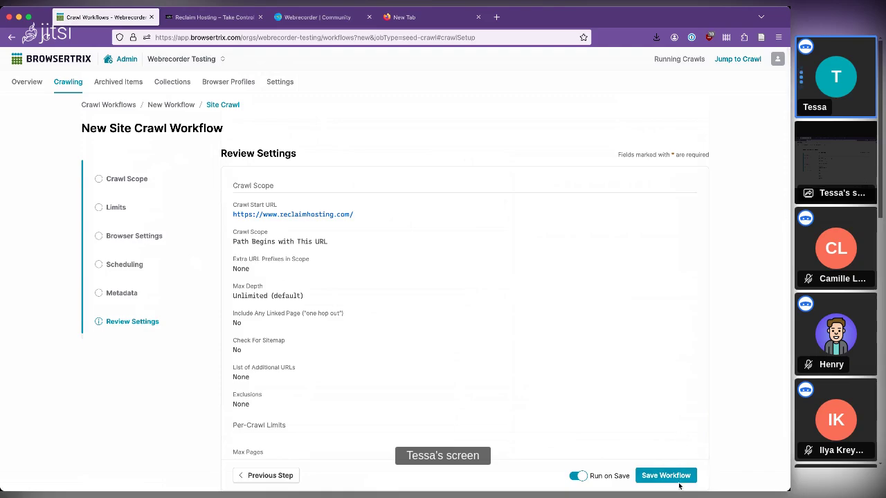
click(133, 295)
text(Reclaim Hosting)
click(319, 93)
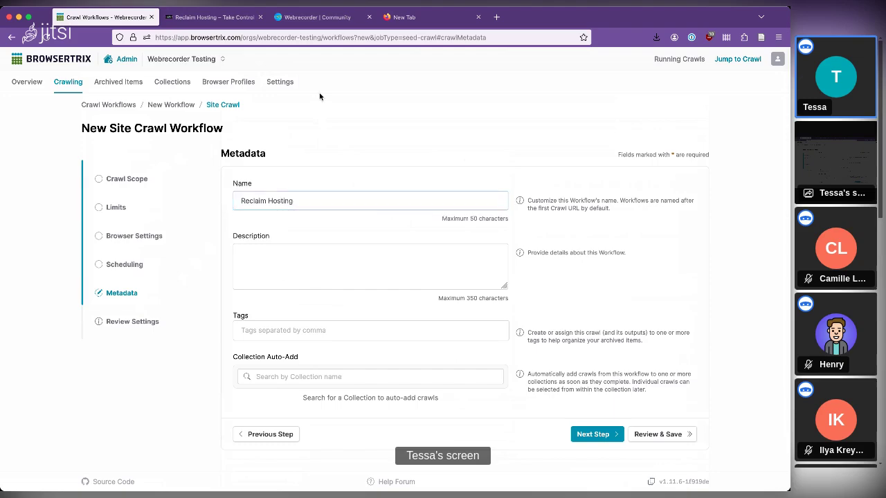
Look over the browser settings and schedule the crawl to run on a recurring basis, keeping the weekly frequency
click(127, 238)
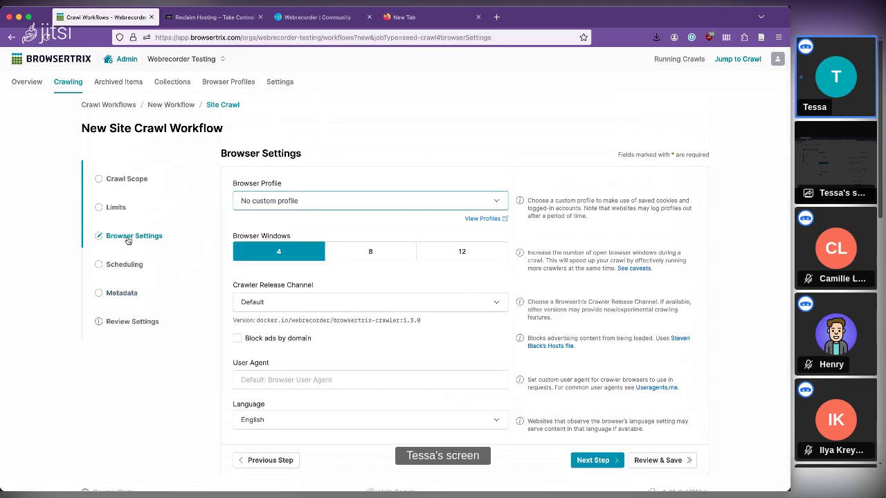
scroll(127, 240, down, 1)
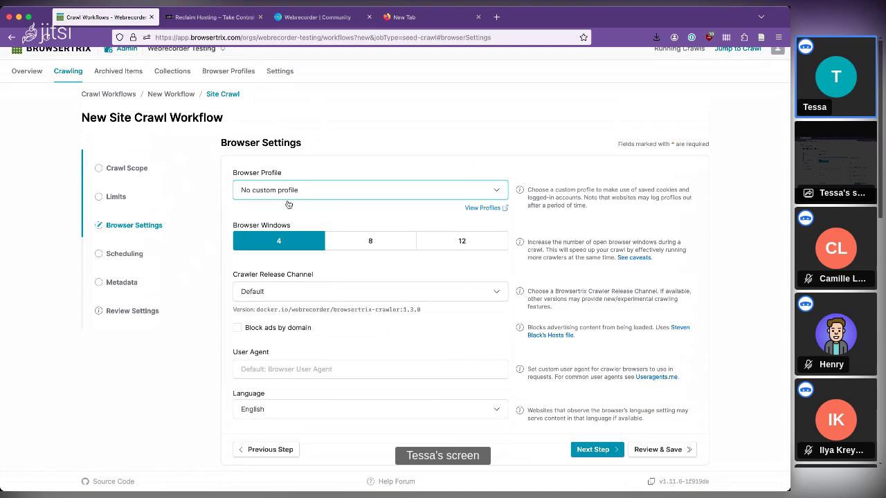
click(125, 254)
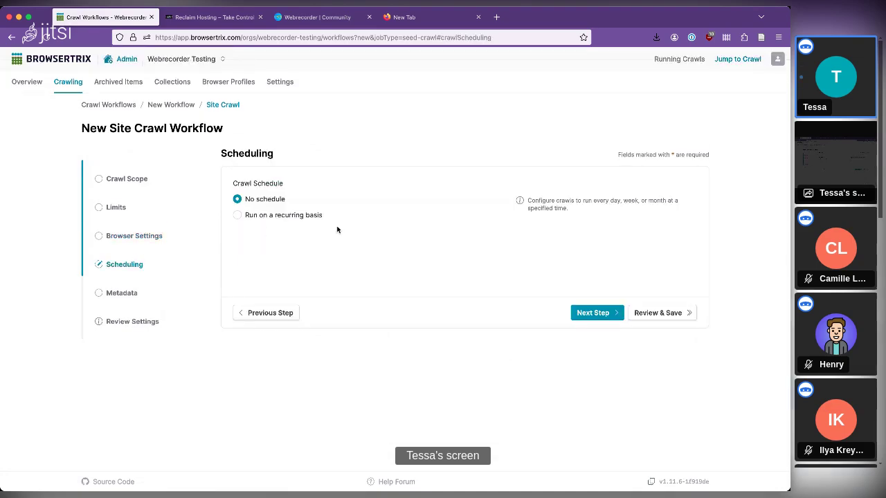
click(269, 220)
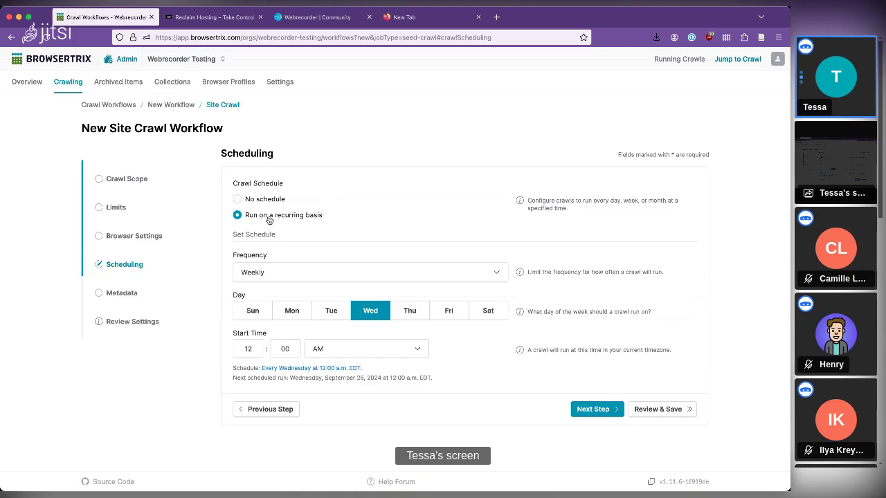
click(286, 277)
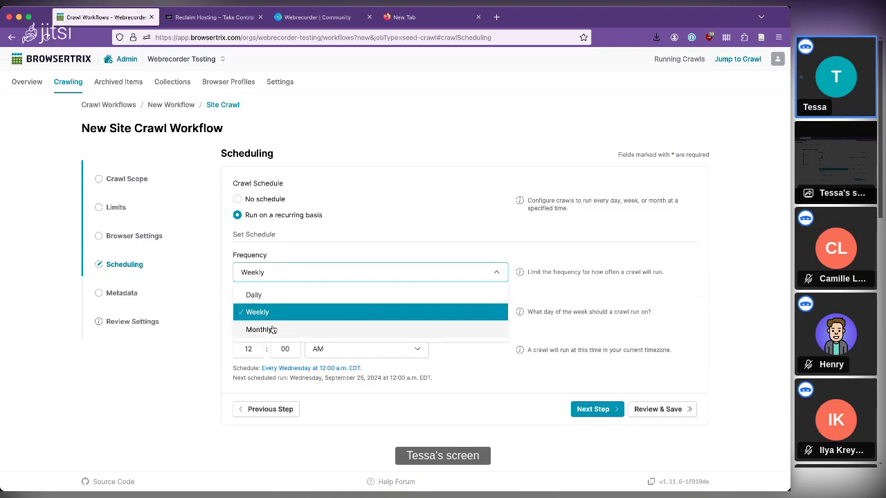
click(362, 153)
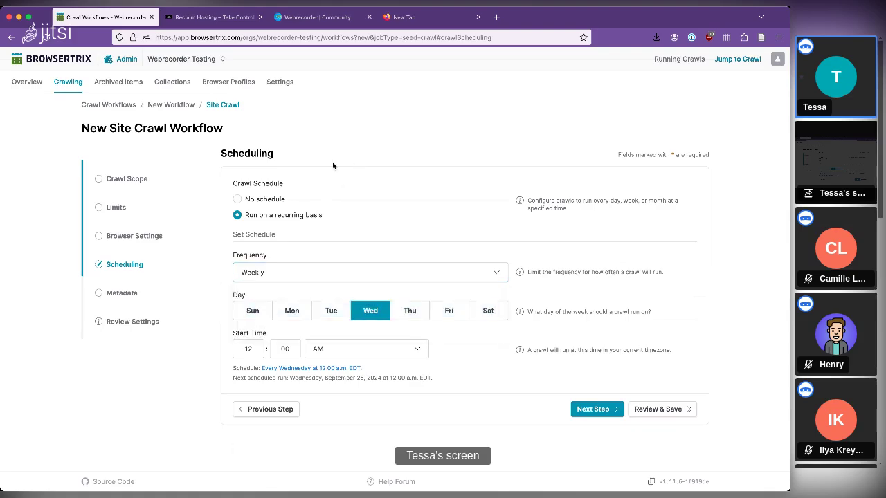
Save the reviewed workflow with its crawl set to run on save, and watch the live browser windows
click(131, 321)
scroll(518, 357, down, 1)
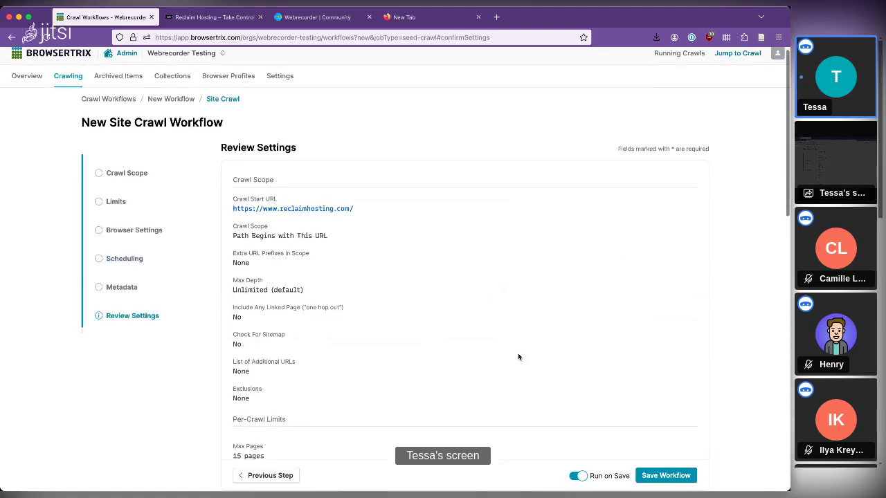
click(671, 476)
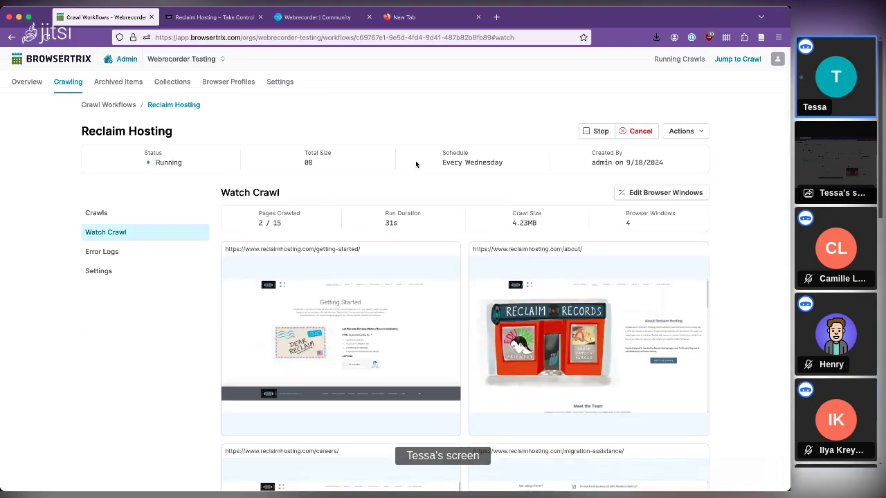
scroll(416, 165, down, 2)
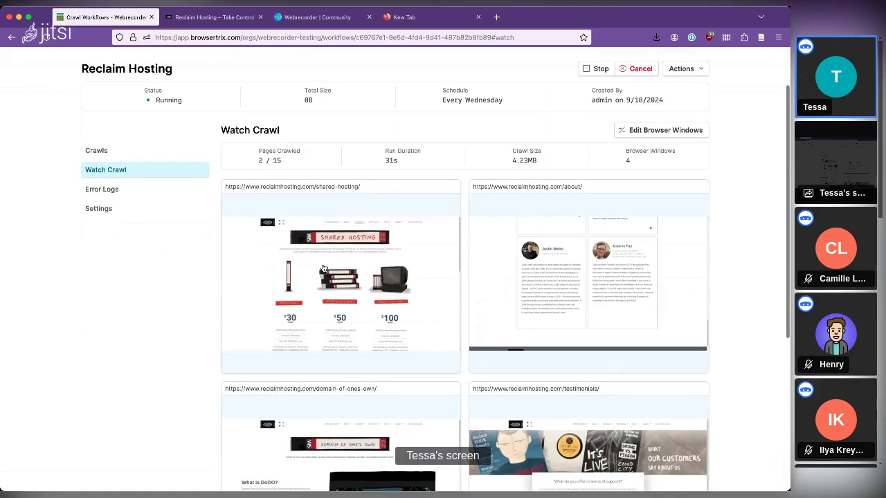
scroll(187, 234, down, 3)
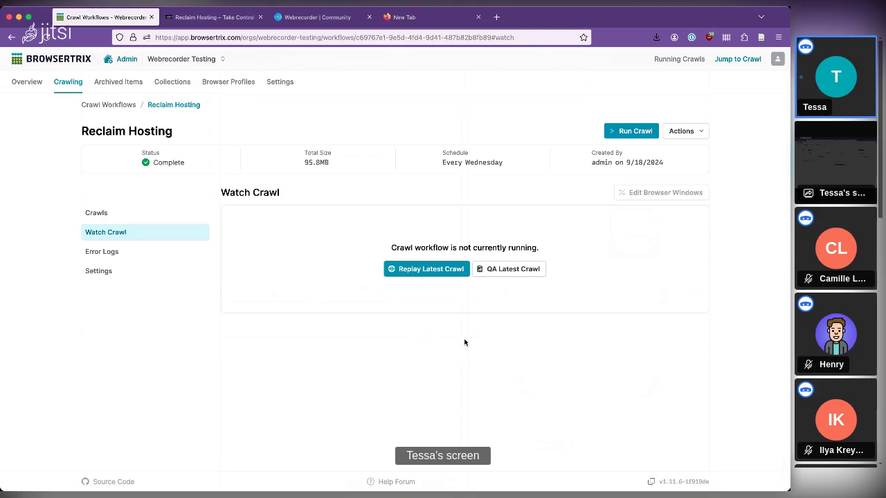
Replay the latest crawl and examine the archived Reclaim Hosting home page from beginning to end
click(429, 272)
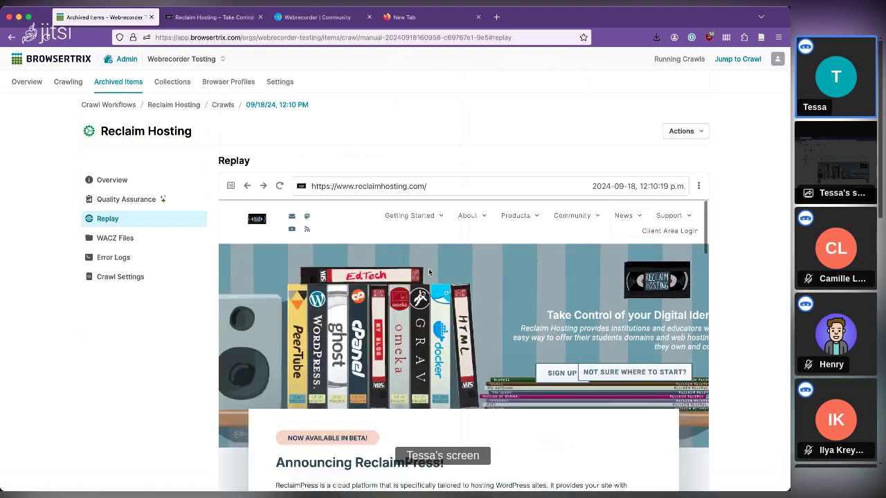
scroll(626, 143, down, 2)
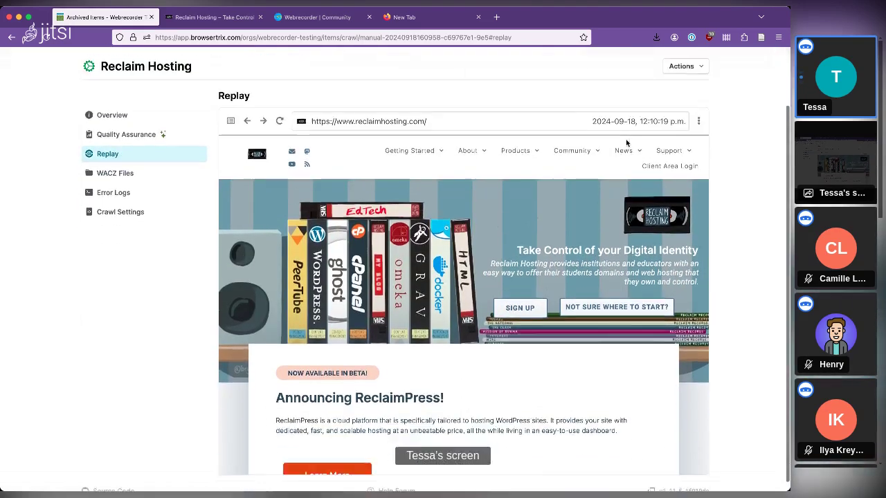
scroll(446, 246, down, 1)
scroll(446, 246, up, 1)
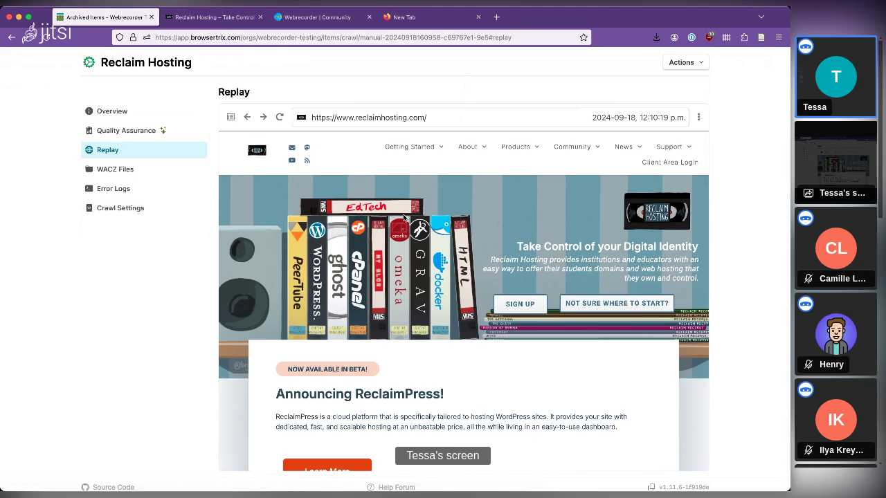
scroll(468, 267, down, 10)
scroll(468, 267, down, 10)
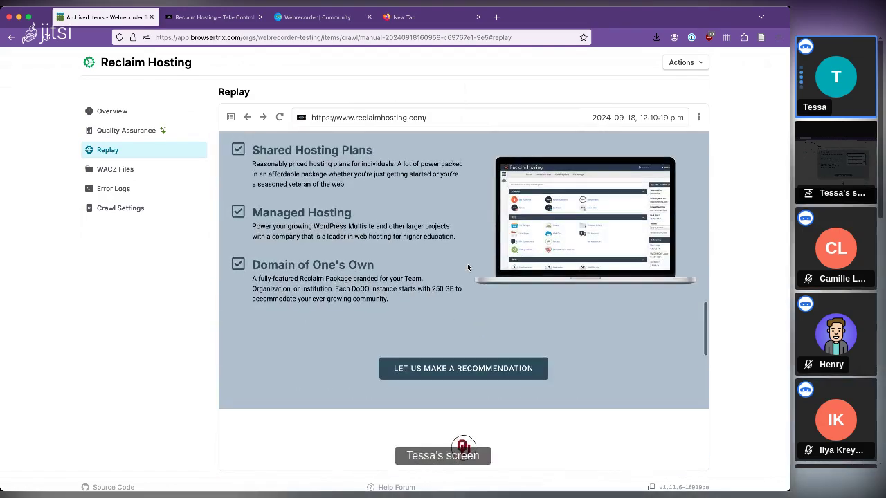
scroll(468, 267, down, 10)
scroll(468, 267, up, 20)
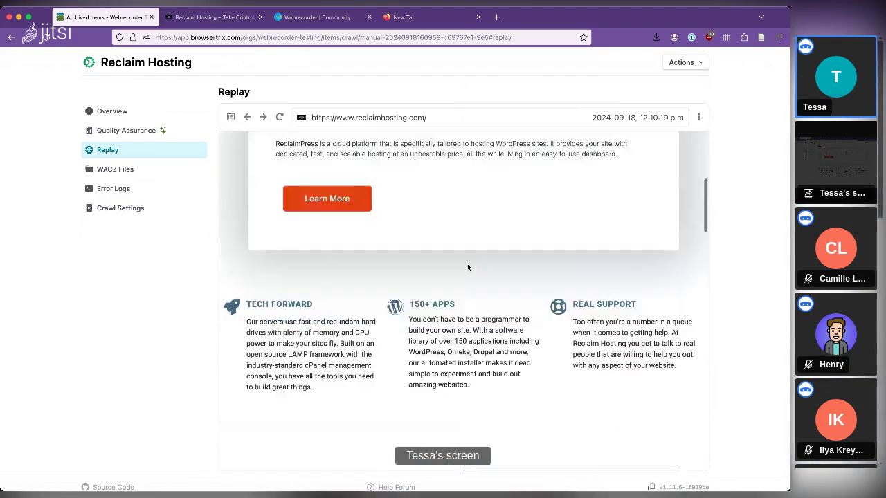
scroll(468, 267, up, 5)
Follow the replayed site's Migration Project Assistance link and examine that archived page
mouse_move(415, 150)
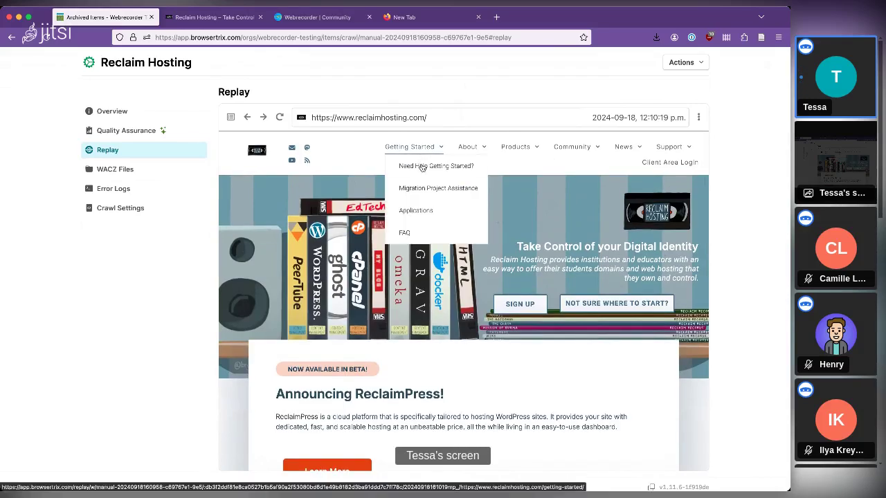
click(426, 194)
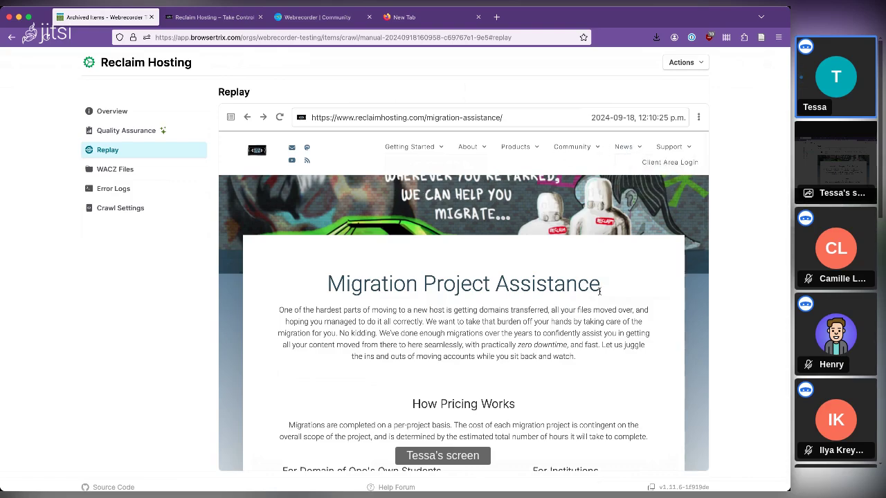
scroll(526, 284, down, 6)
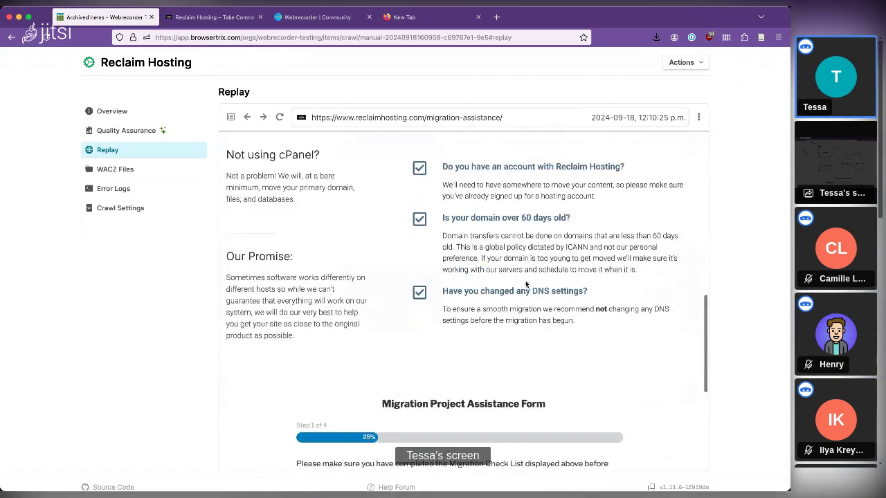
scroll(526, 283, down, 5)
scroll(526, 284, up, 15)
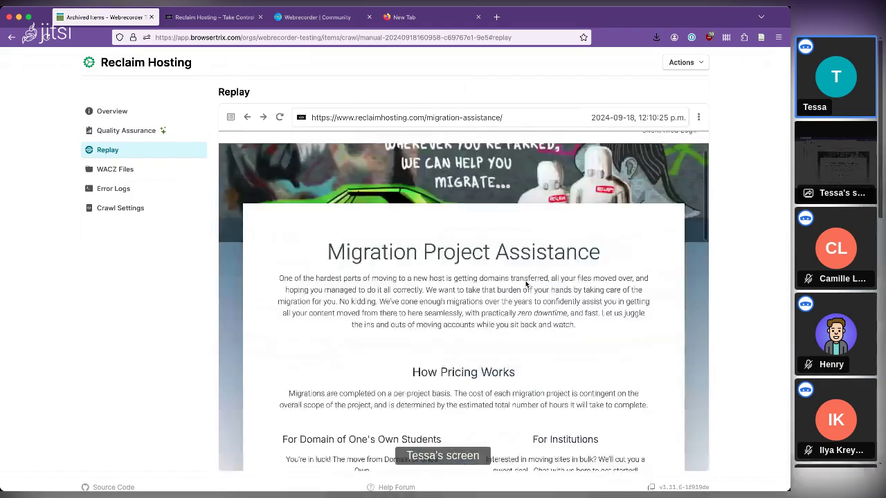
scroll(526, 284, up, 1)
Follow the replayed site's Event Calendar link under Community, look at the resulting replay page, and return to the previous archived page
mouse_move(573, 148)
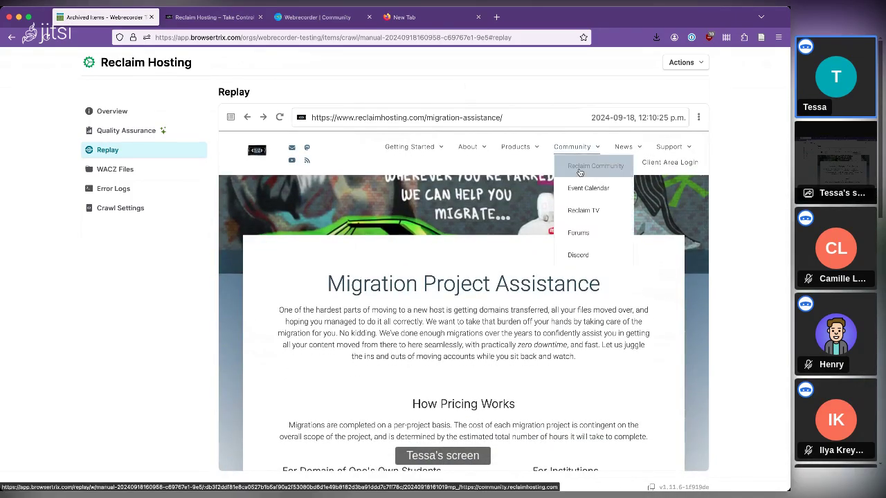
click(585, 188)
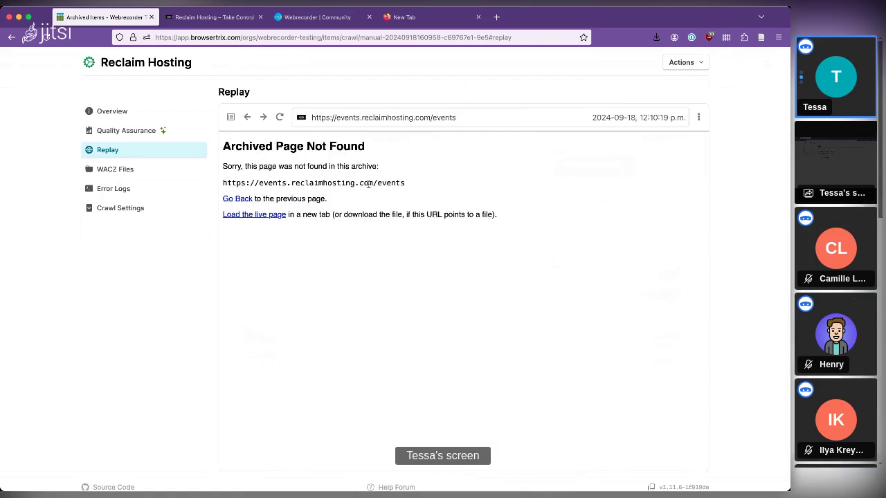
drag(223, 144, 385, 168)
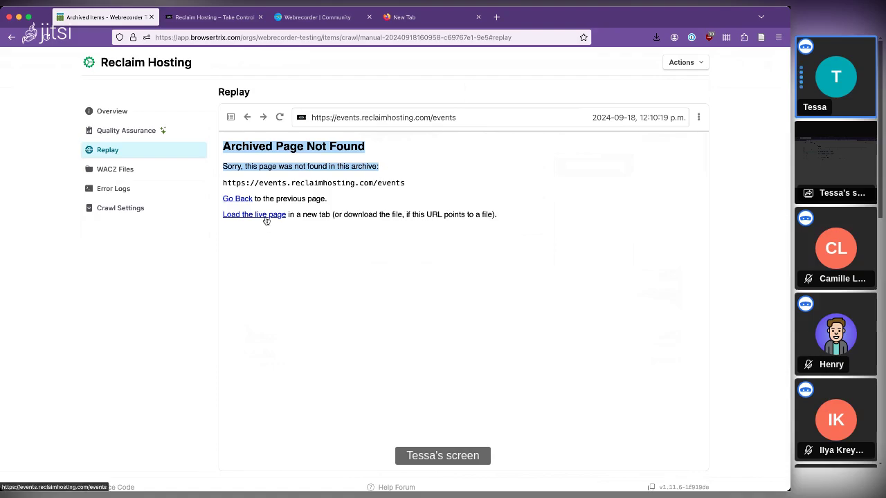
click(247, 117)
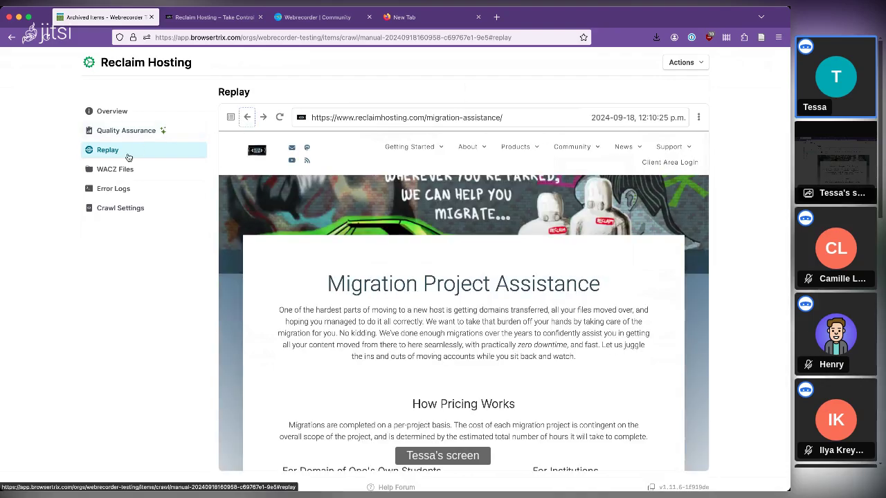
scroll(131, 154, up, 1)
click(128, 203)
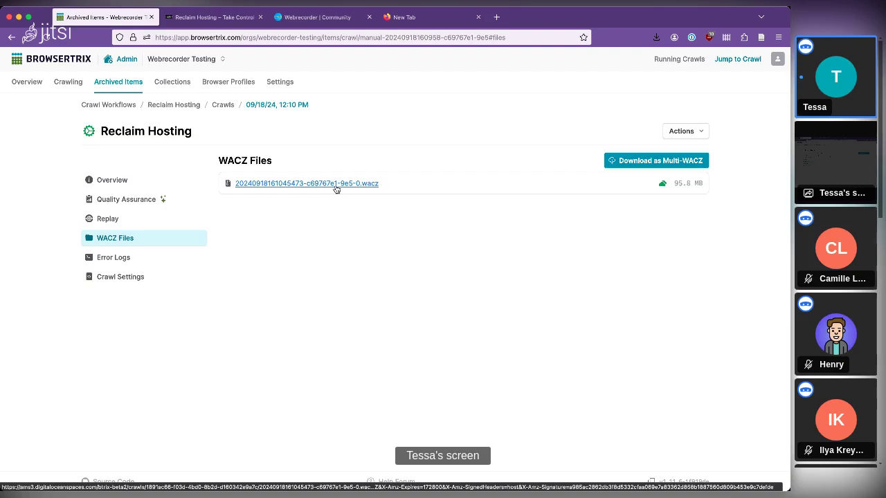
click(311, 183)
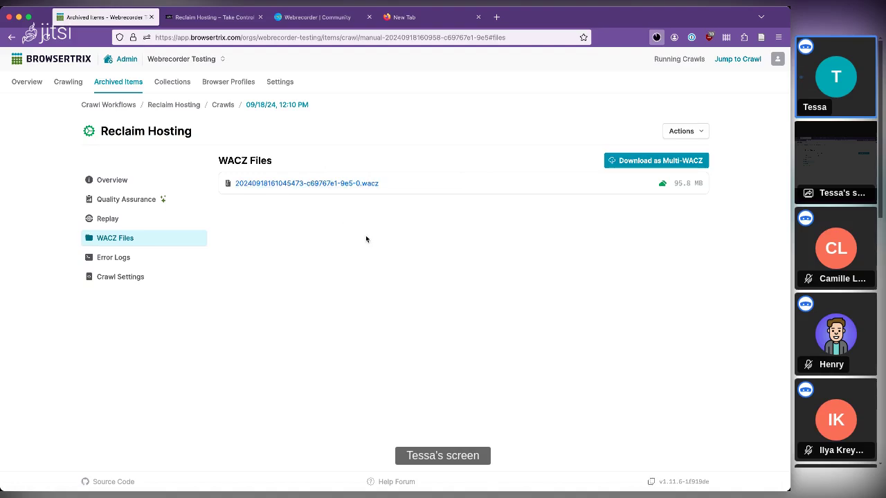
Open replayweb.page in the empty browser tab and load the downloaded WACZ file into it
click(446, 24)
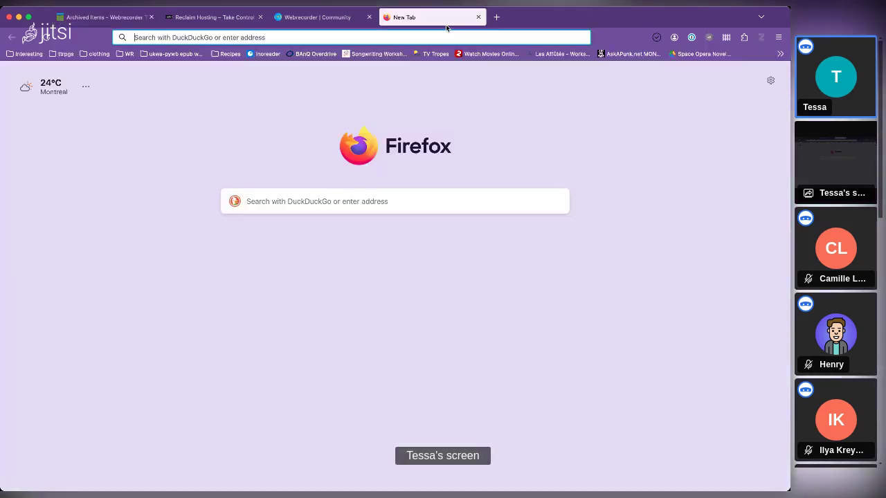
text(replayweb.page/)
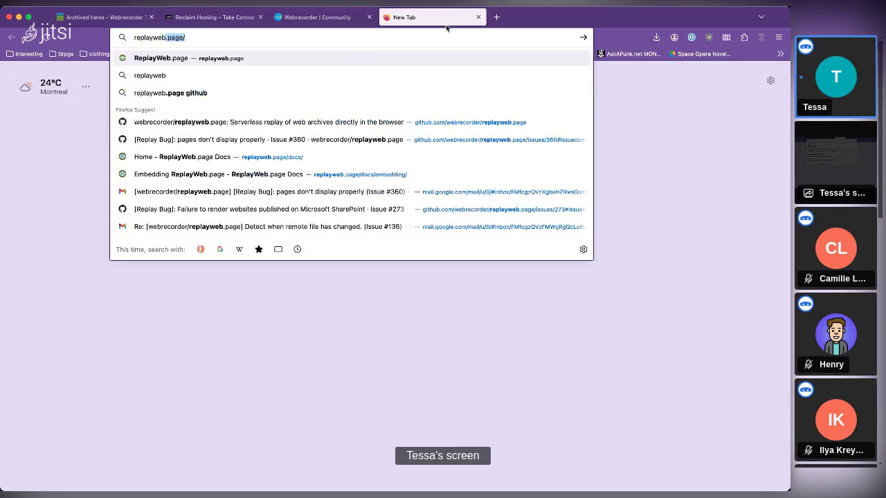
key(Return)
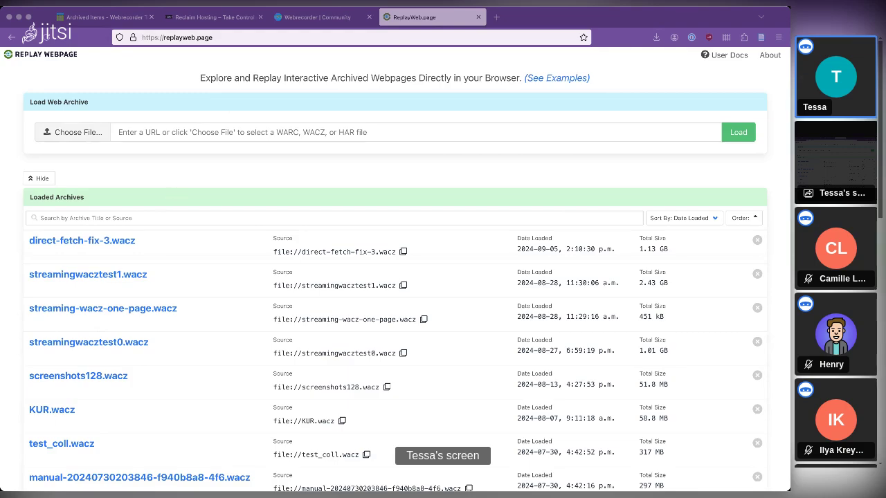
drag(224, 424, 286, 206)
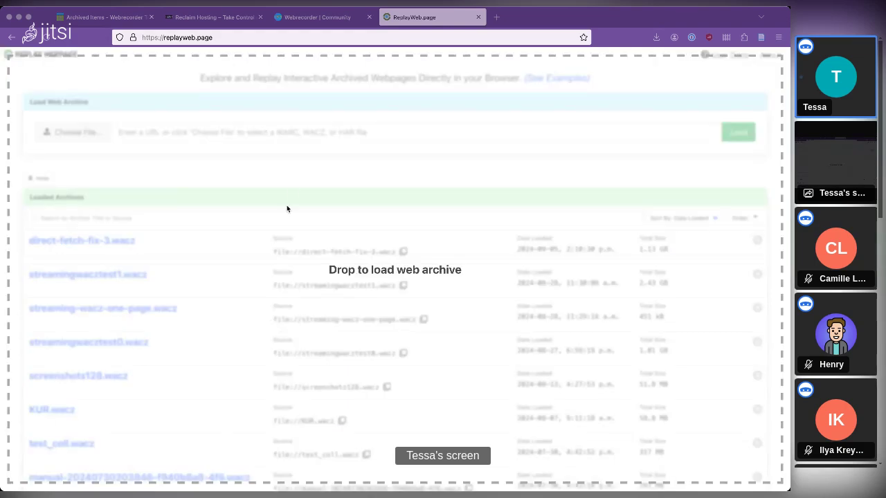
drag(303, 143, 303, 141)
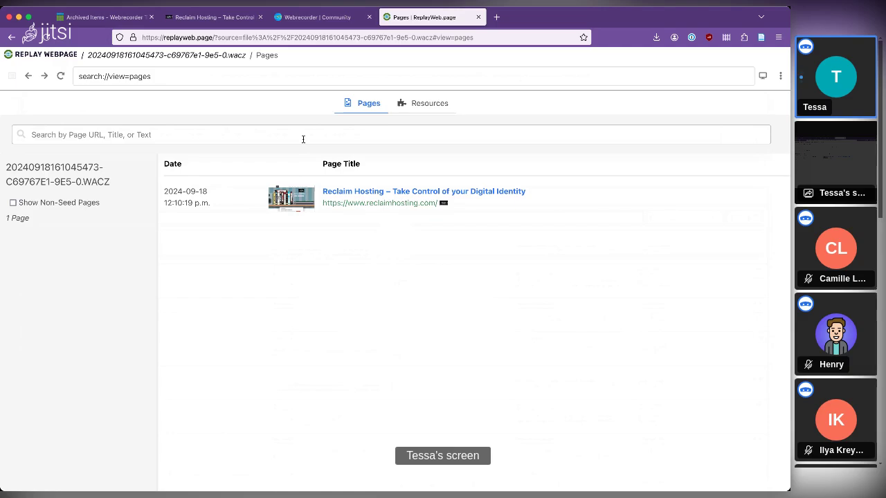
Open the archived Reclaim Hosting home page from the loaded WACZ and look through its content
click(372, 196)
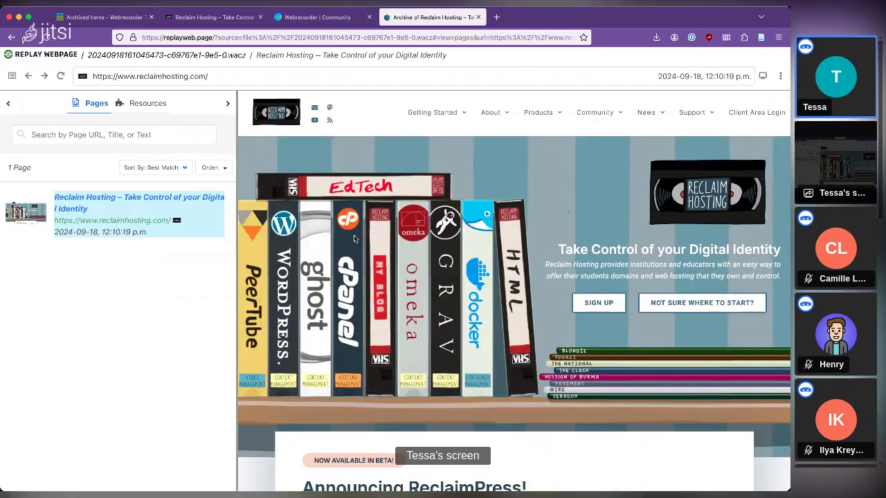
scroll(354, 238, down, 10)
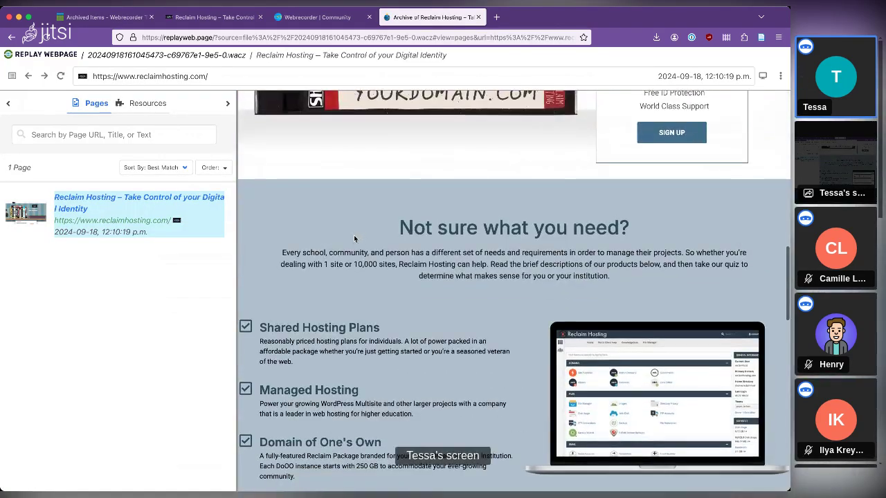
scroll(354, 239, up, 4)
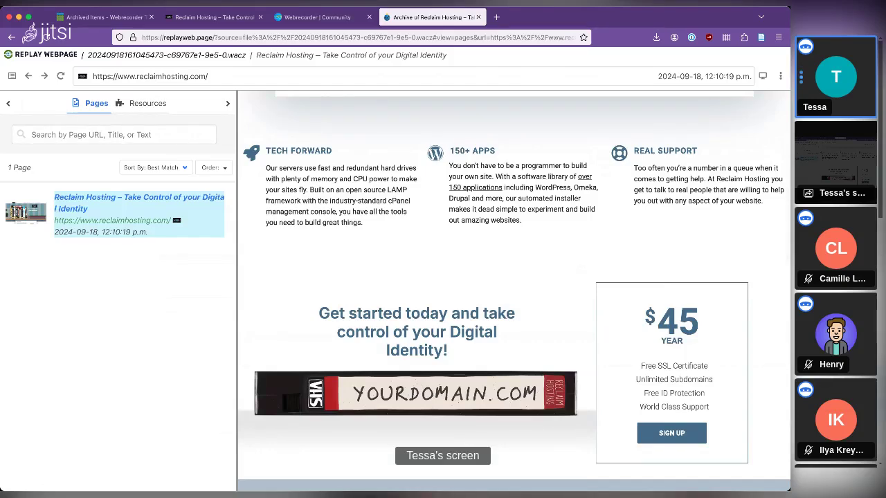
Switch back to Browsertrix and examine the crawl's Quality Assurance section, including the page list and crawl results
click(105, 18)
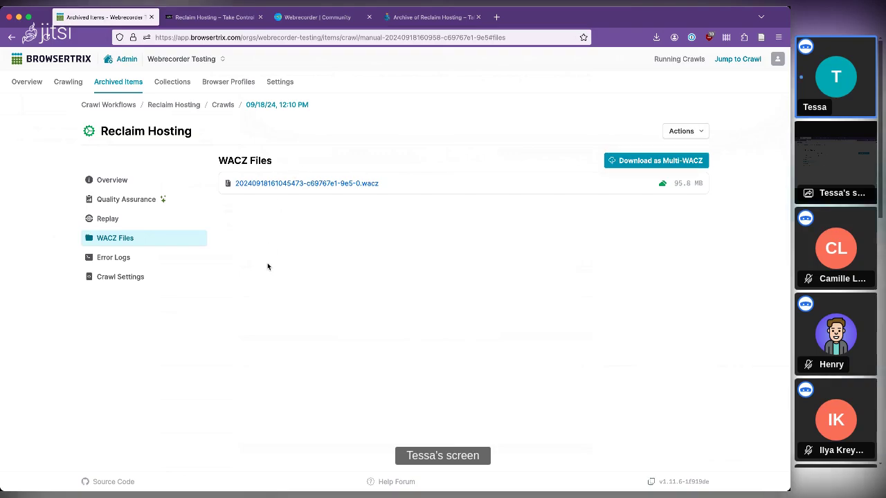
click(135, 202)
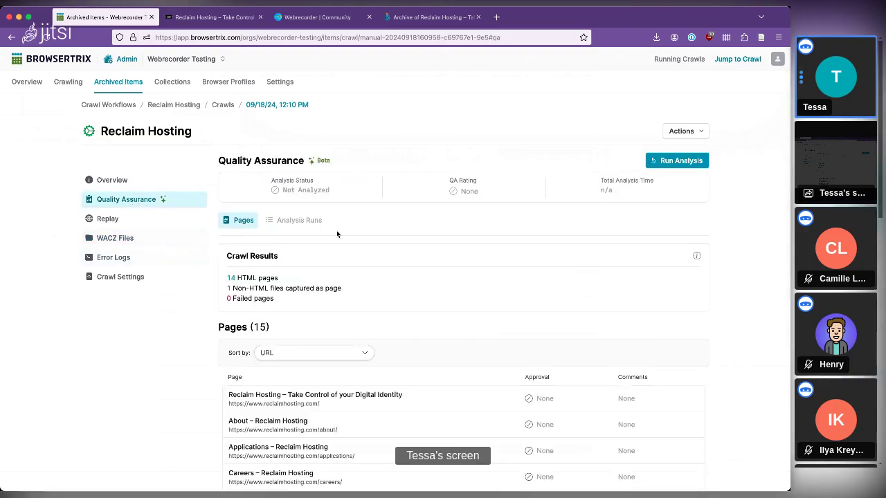
scroll(351, 228, down, 3)
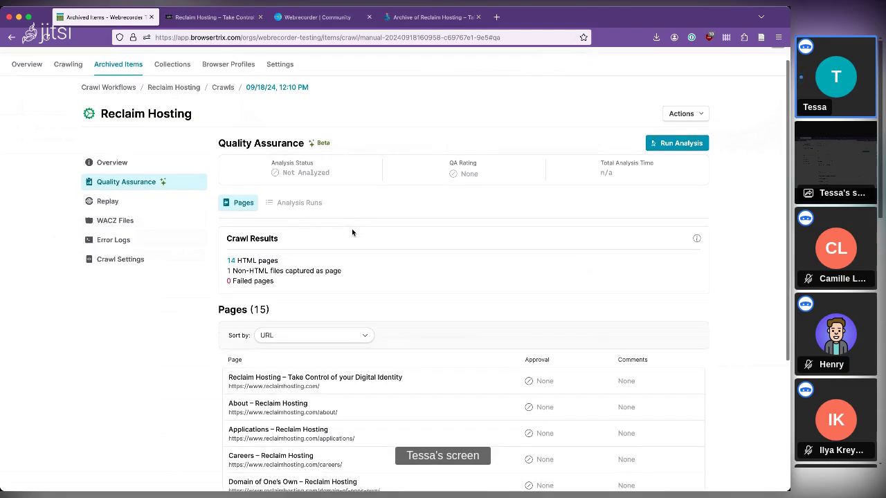
scroll(352, 232, down, 3)
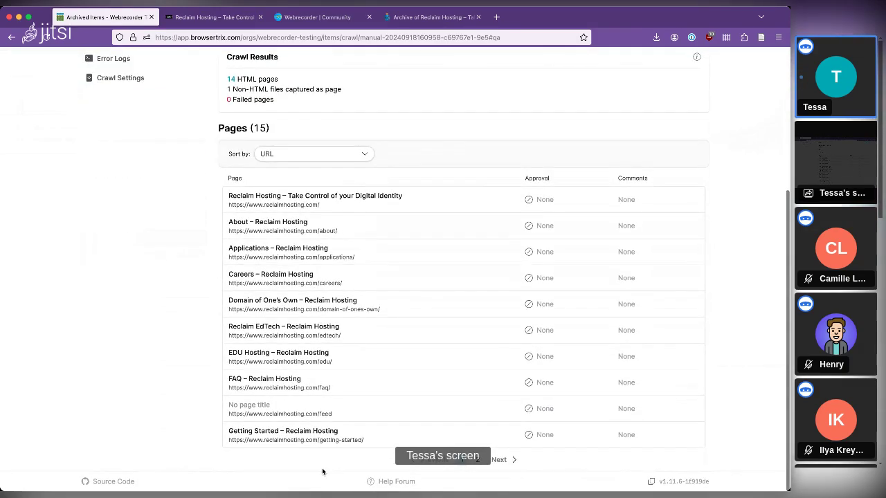
scroll(305, 219, up, 6)
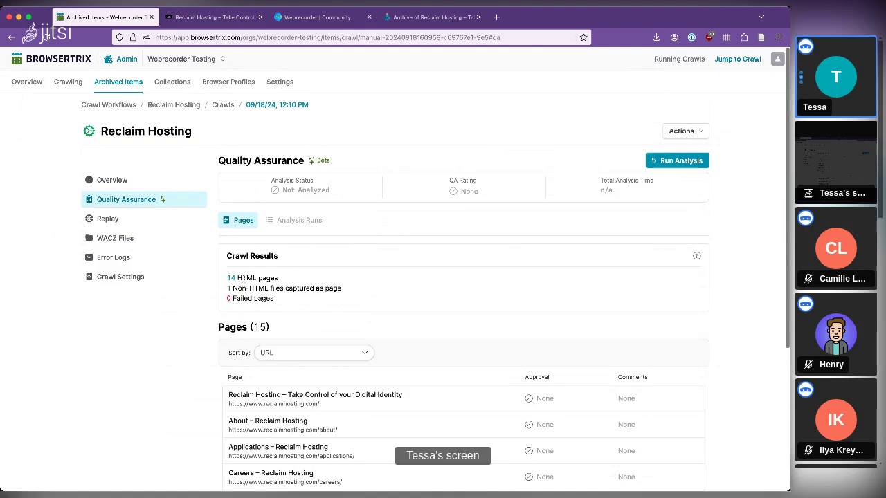
drag(229, 277, 284, 281)
click(284, 283)
drag(229, 286, 342, 290)
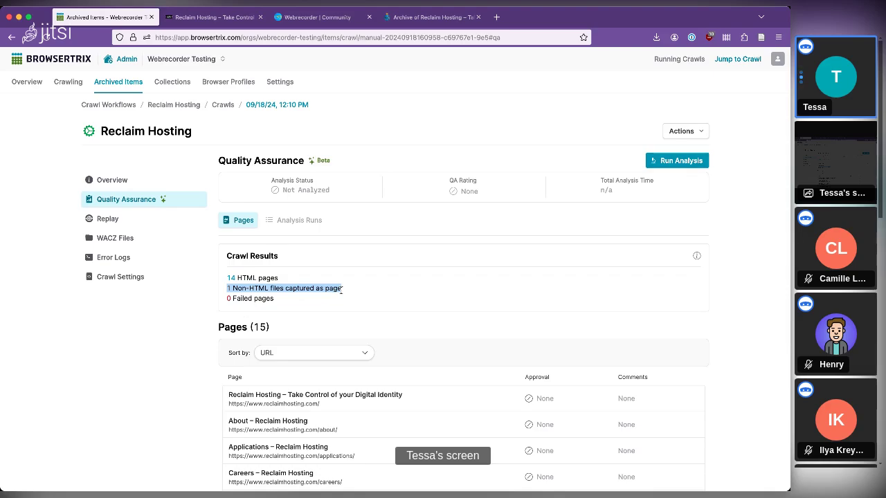
click(341, 290)
triple_click(340, 289)
click(340, 289)
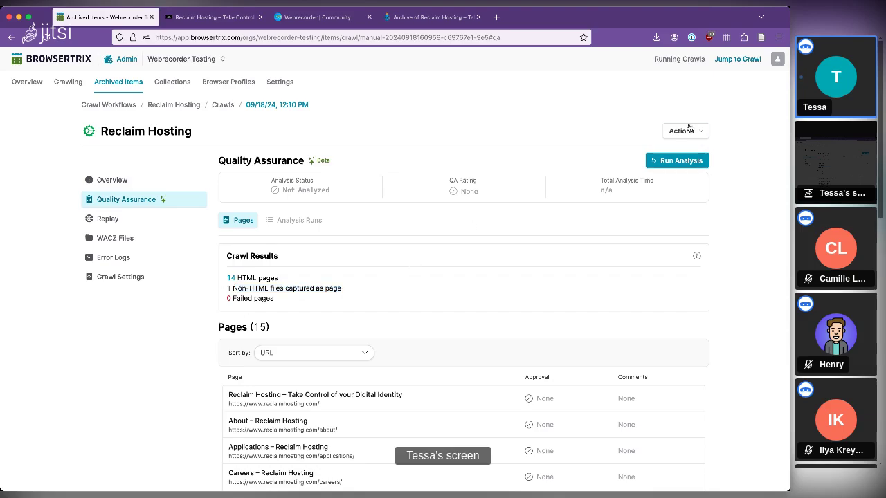
Run a quality assurance analysis on the crawl and follow the screenshot and text match progress until it finishes
click(675, 161)
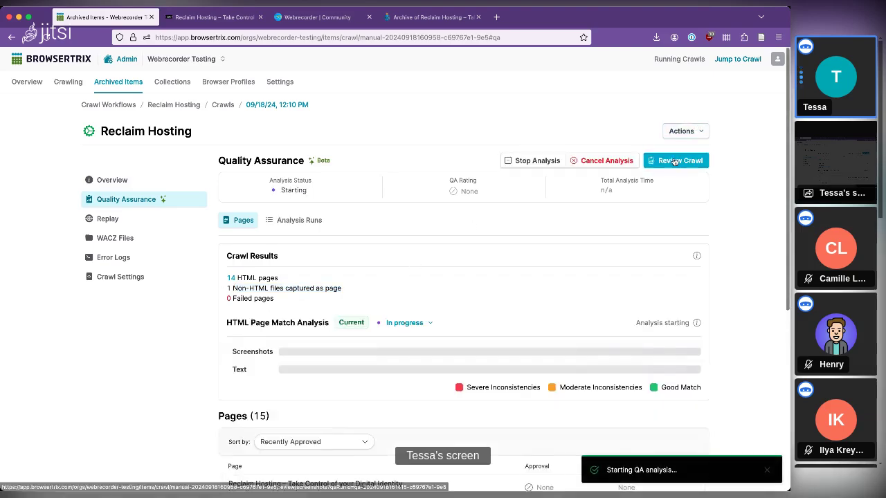
scroll(516, 211, down, 3)
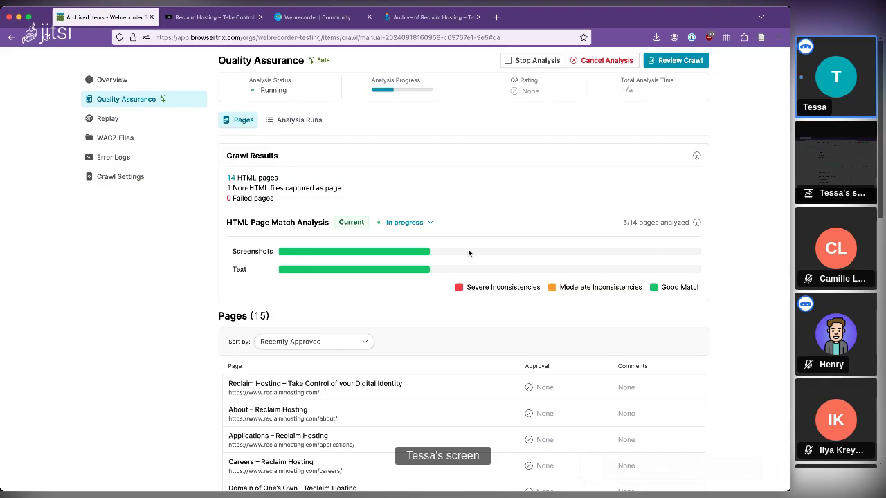
mouse_move(469, 253)
mouse_move(355, 253)
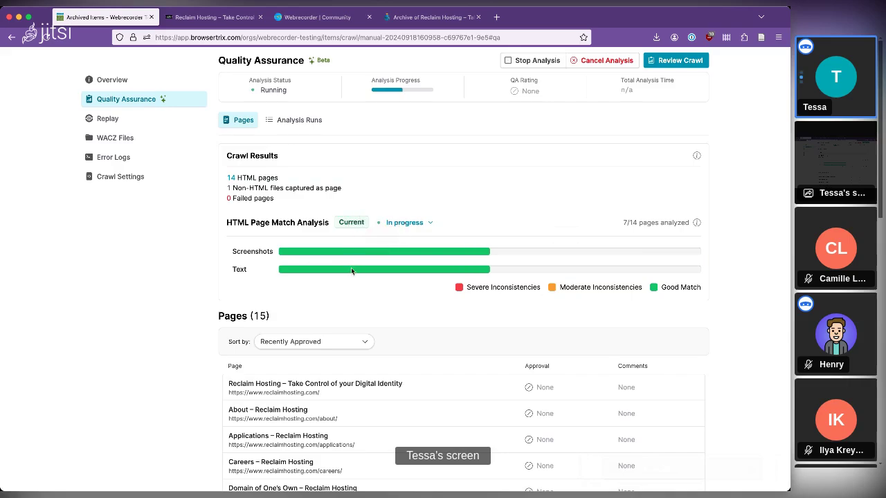
mouse_move(351, 274)
scroll(476, 221, up, 2)
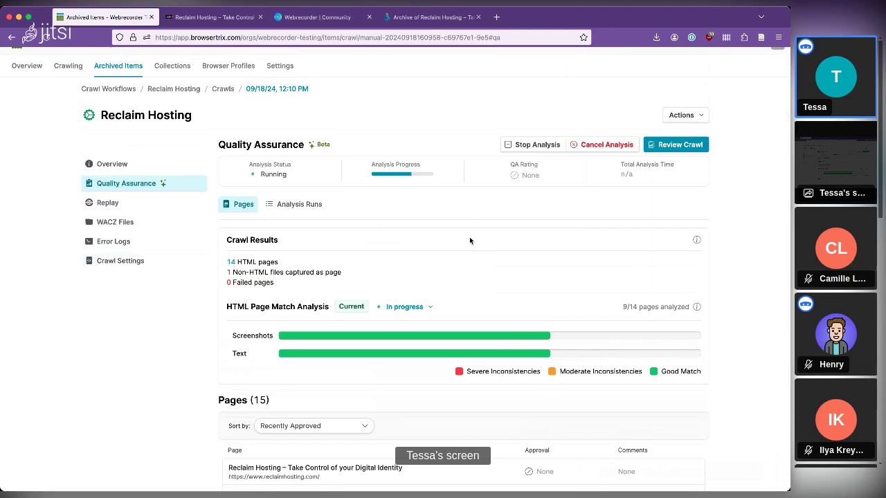
scroll(465, 235, up, 1)
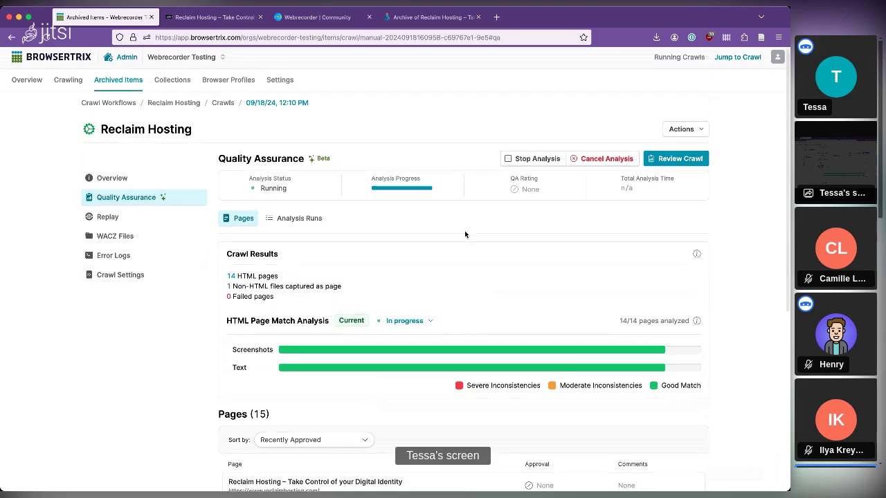
scroll(465, 235, down, 1)
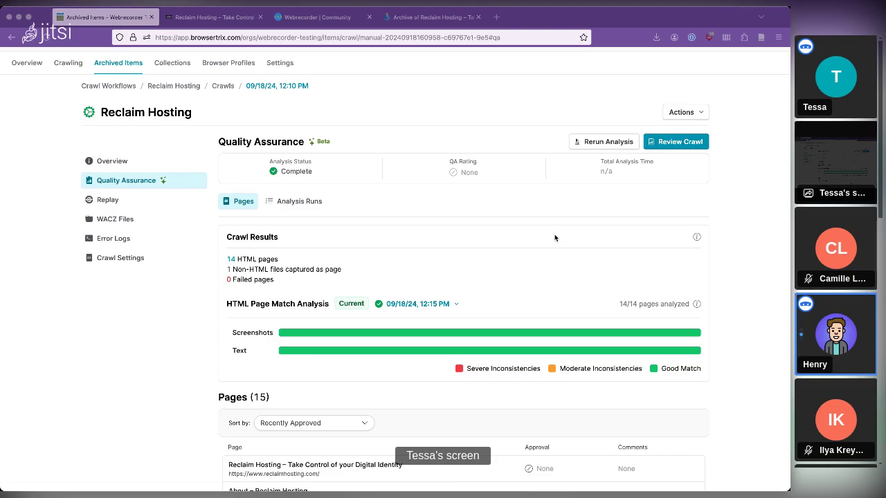
Try twice to open the crawl review from the analysis, returning to the Quality Assurance page each time
click(685, 142)
click(11, 37)
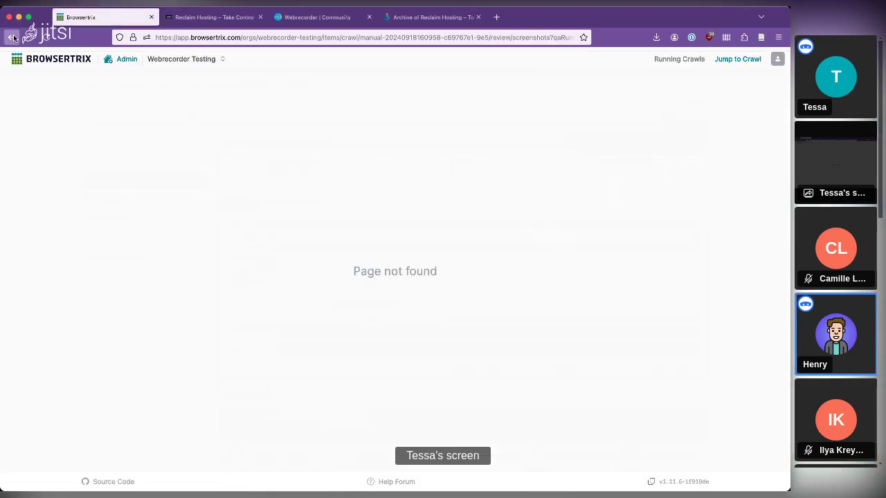
click(681, 160)
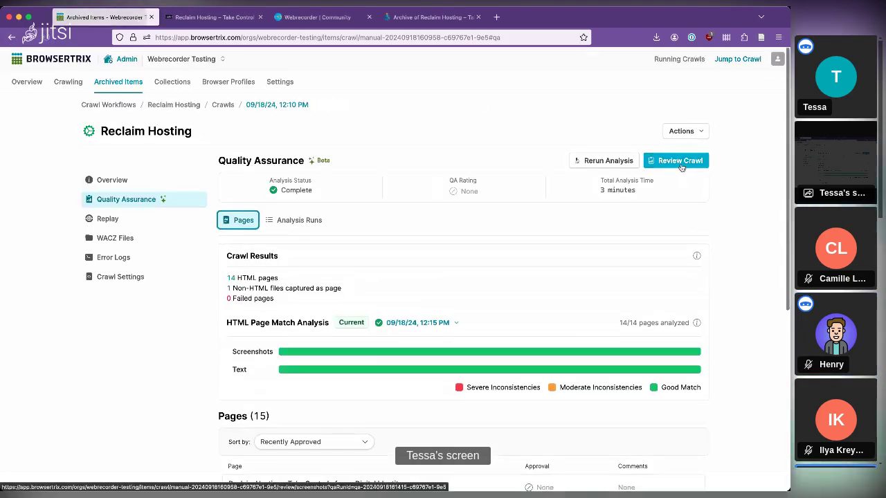
click(11, 38)
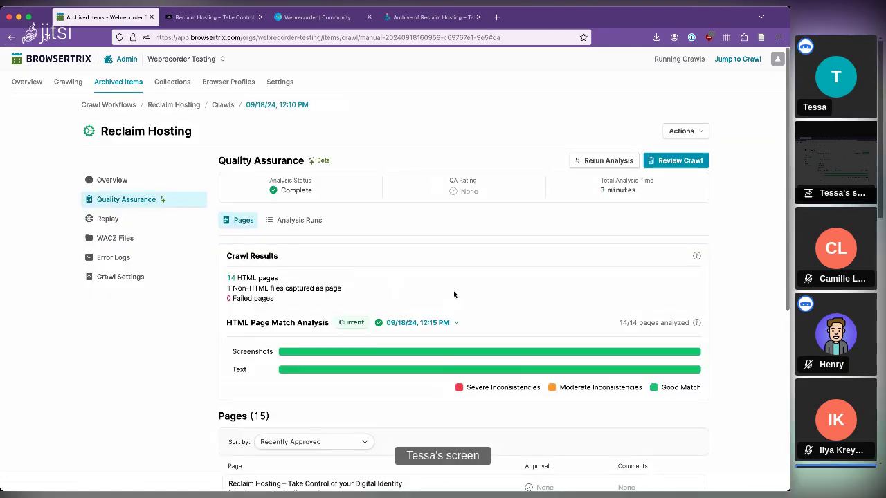
Open the browser's developer tools and retry opening the crawl review
key(super+alt+i)
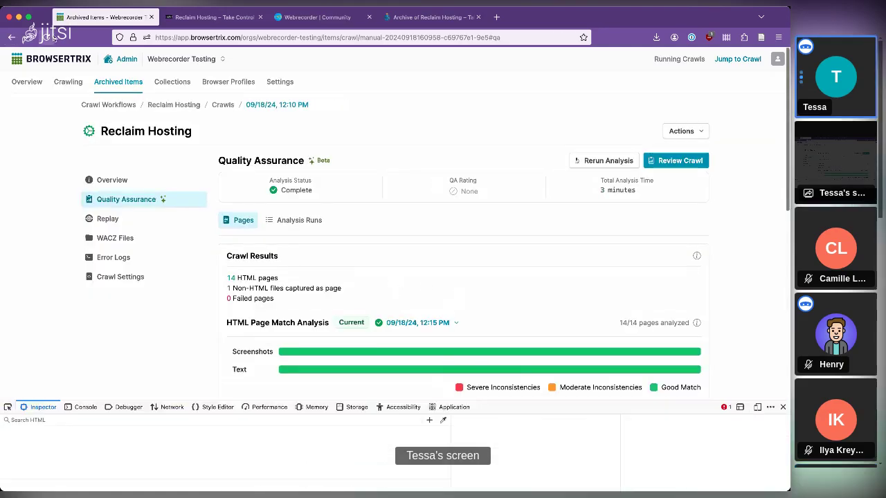
click(679, 161)
click(679, 160)
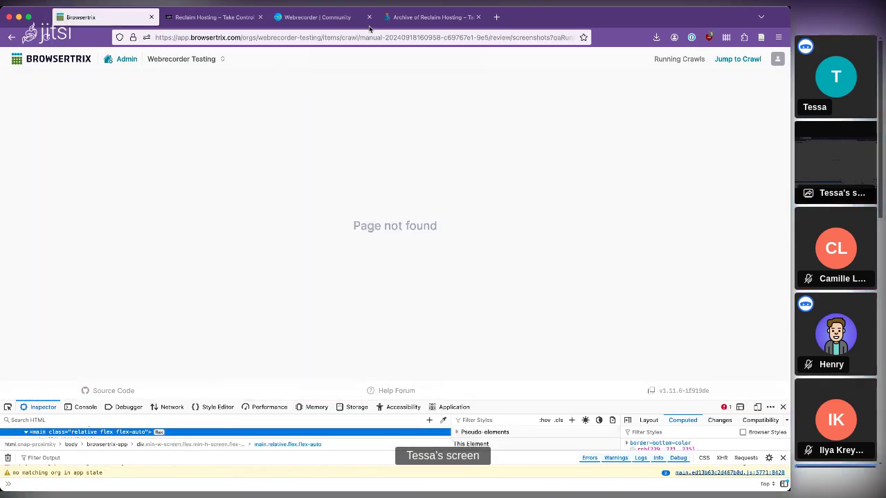
Try loading the review address shortened to end at /review/, and return to the Quality Assurance page
drag(395, 38, 724, 55)
key(BackSpace)
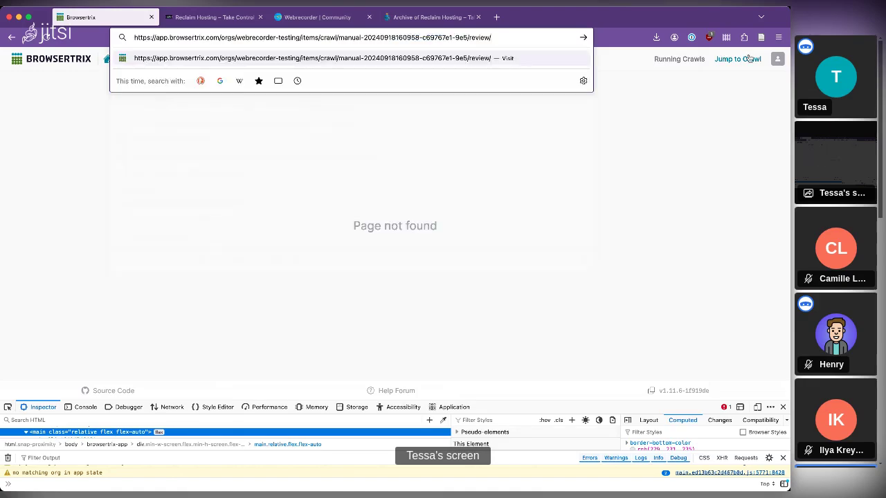
key(Return)
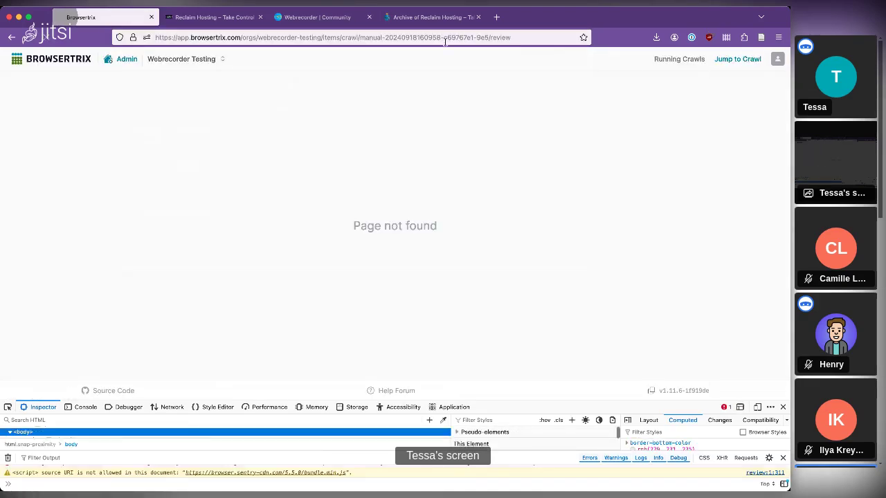
click(12, 36)
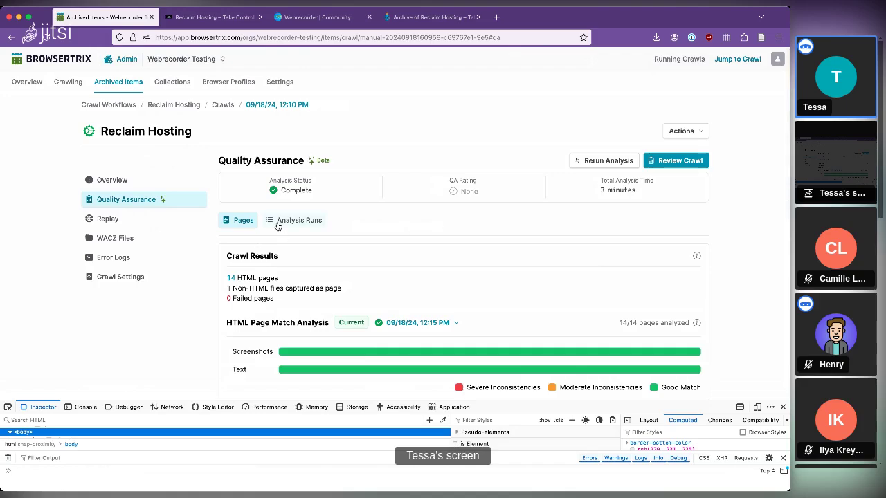
Look over the analysis results, retry opening the crawl review, inspect its full address, and return to the Quality Assurance page
scroll(358, 228, down, 3)
scroll(357, 227, up, 2)
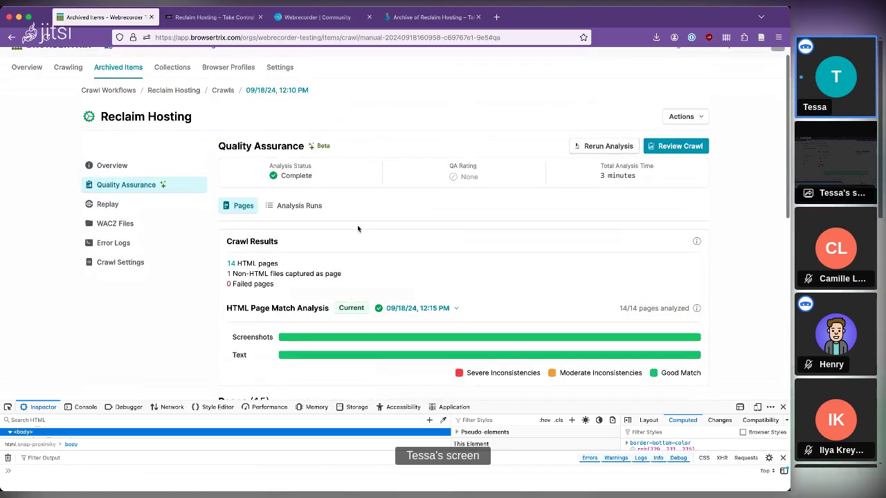
scroll(440, 230, down, 5)
scroll(441, 230, up, 6)
click(677, 188)
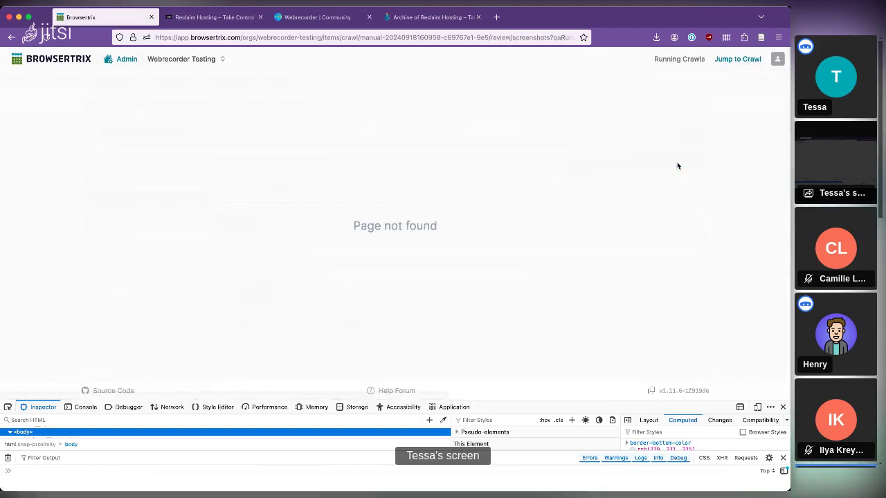
click(401, 39)
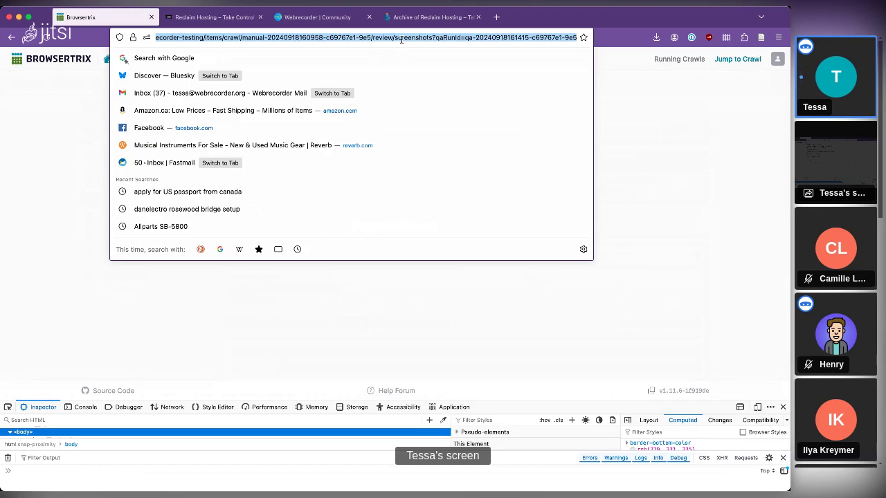
click(401, 39)
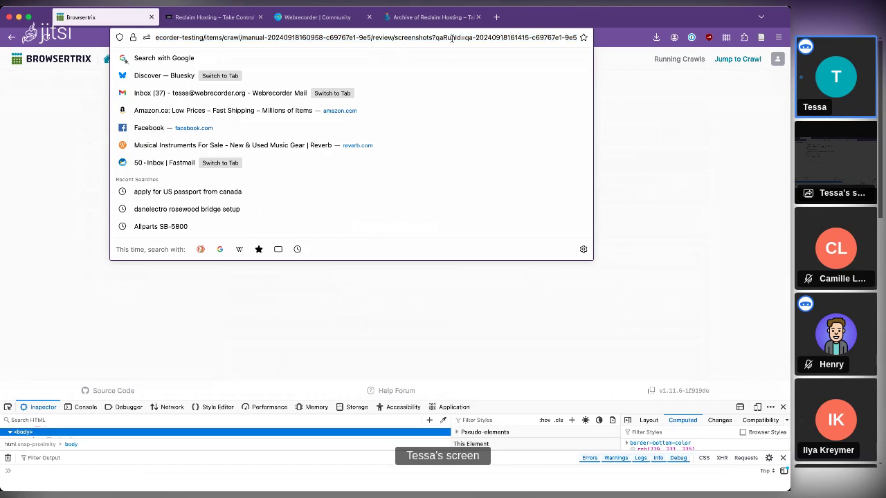
click(69, 131)
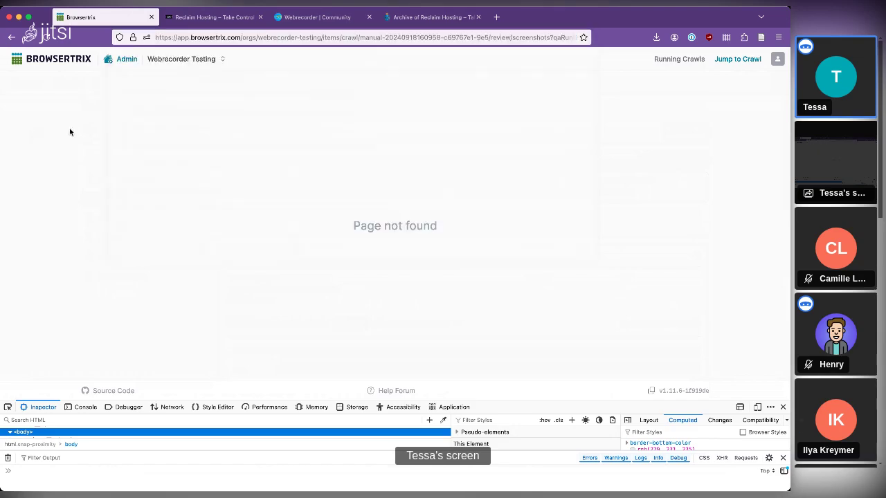
click(14, 38)
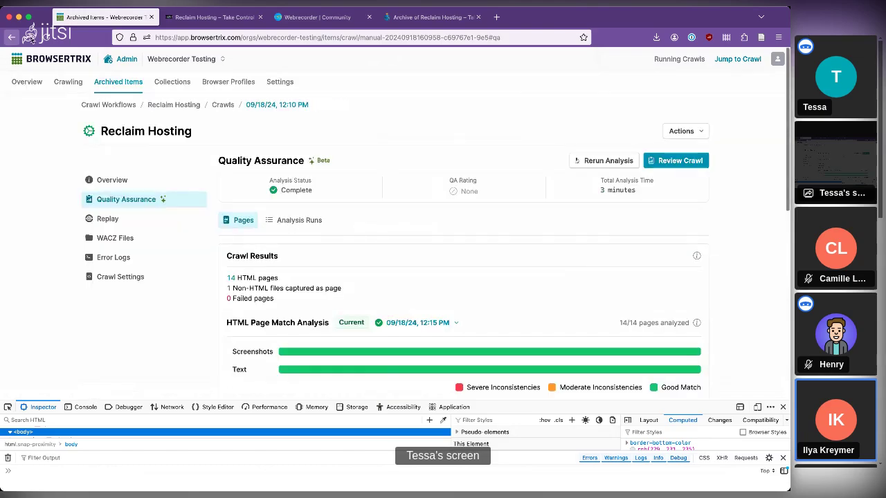
Rerun the quality assurance analysis on the Reclaim Hosting crawl
click(608, 161)
scroll(455, 186, down, 3)
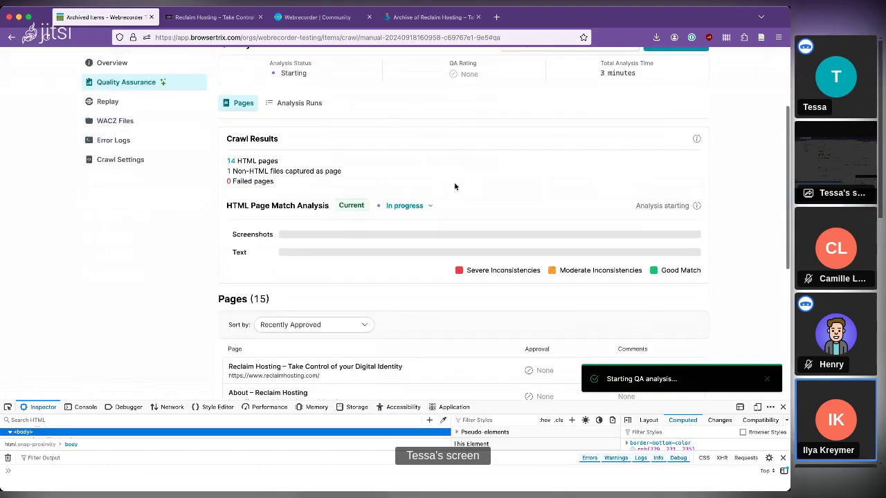
scroll(415, 208, up, 3)
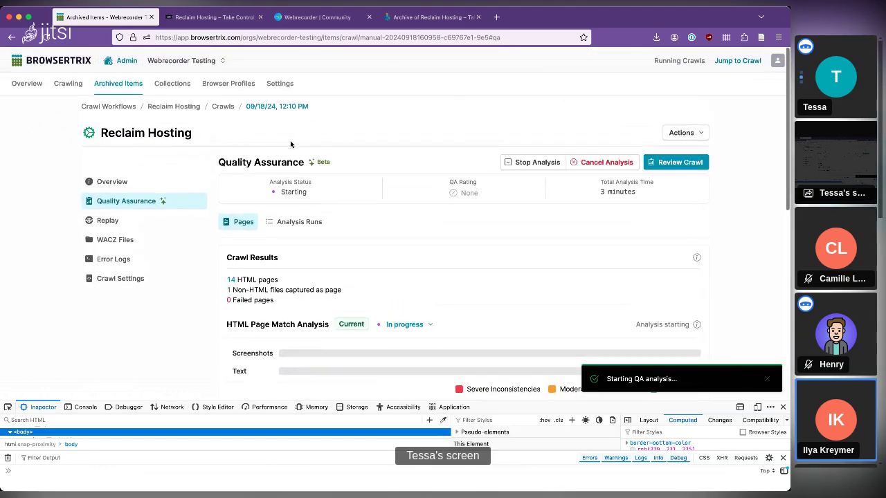
click(68, 84)
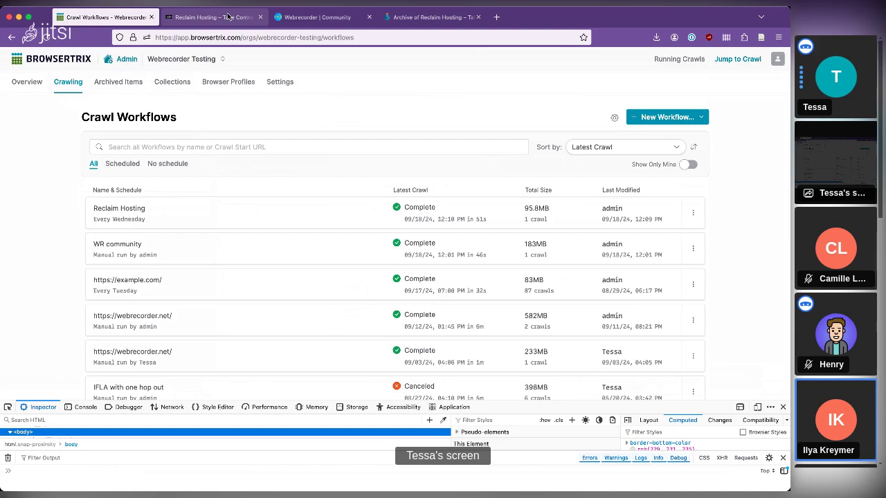
click(316, 17)
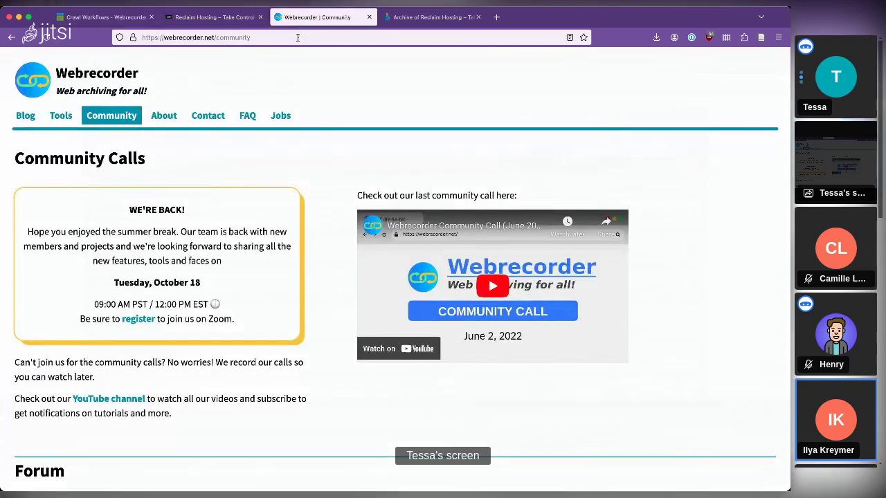
click(298, 37)
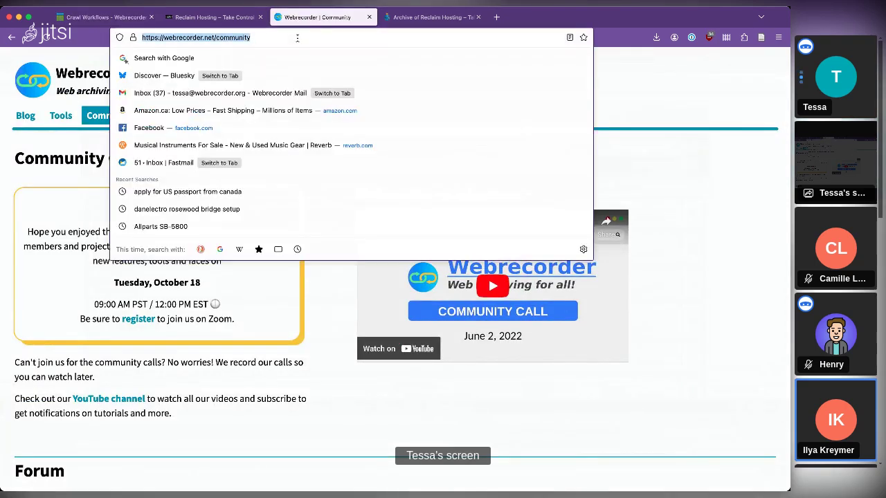
click(89, 17)
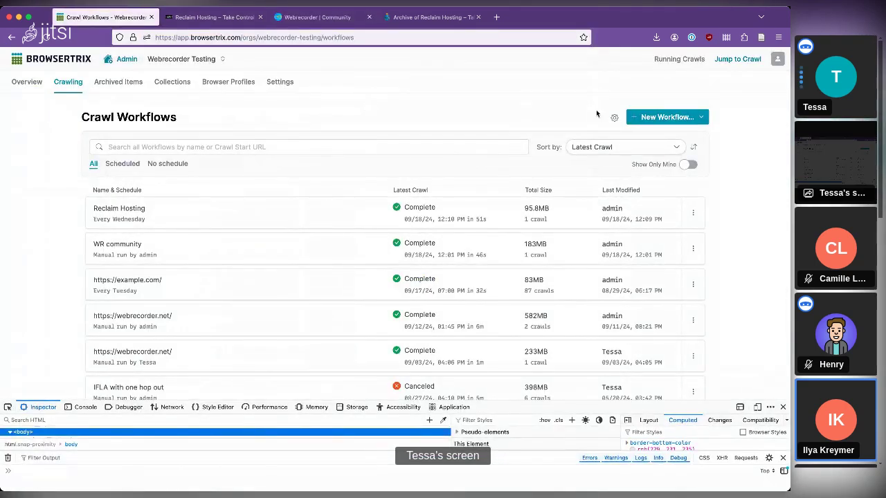
click(651, 120)
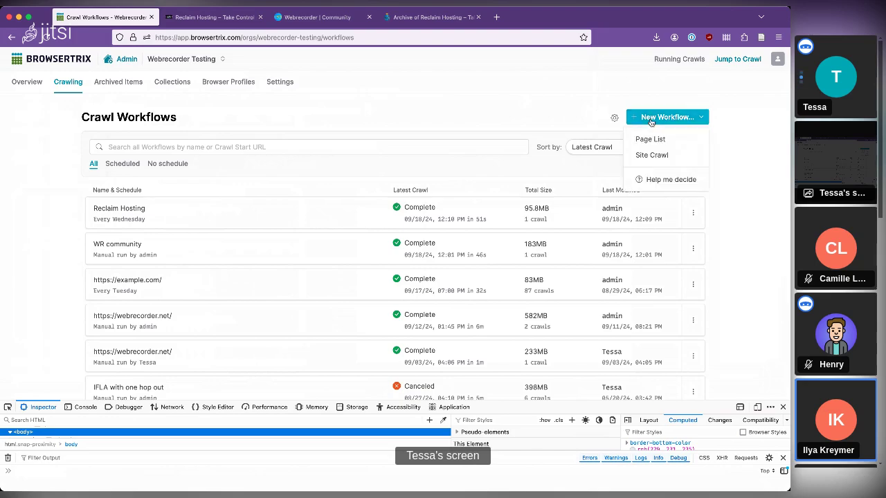
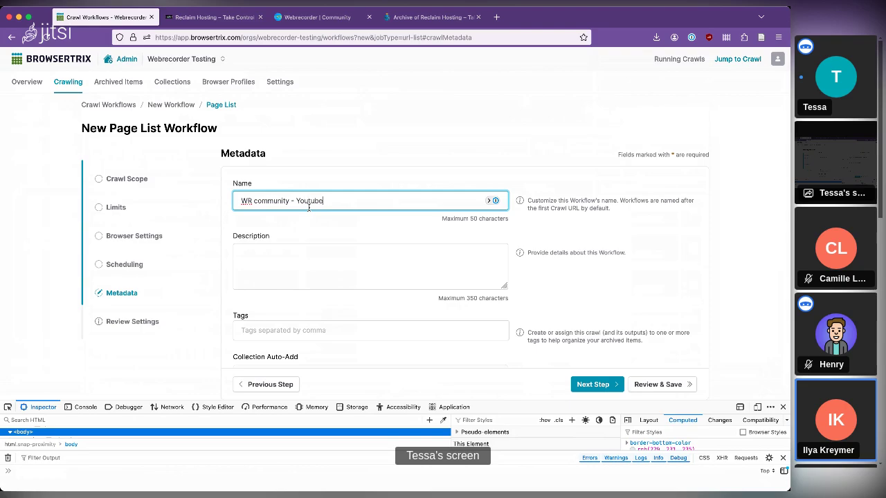
click(666, 390)
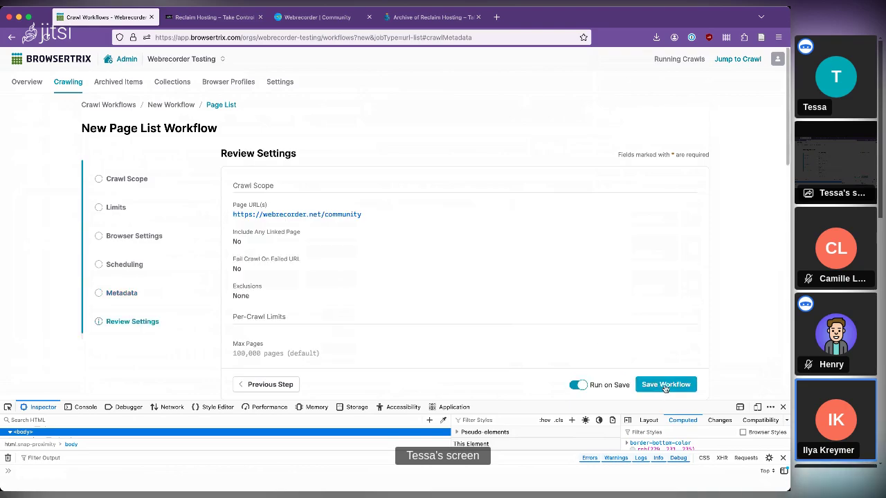
click(664, 385)
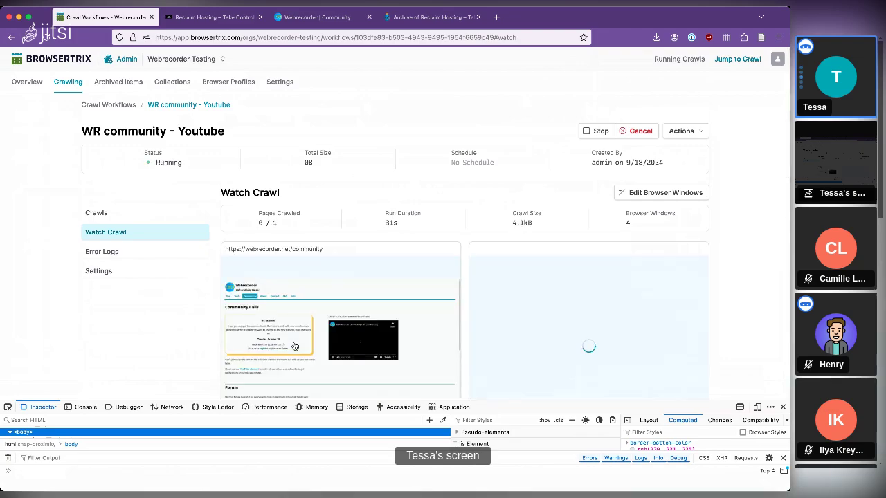
Look at the exclusions editor for the running crawl's queue and close it without adding an exclusion
scroll(294, 346, down, 10)
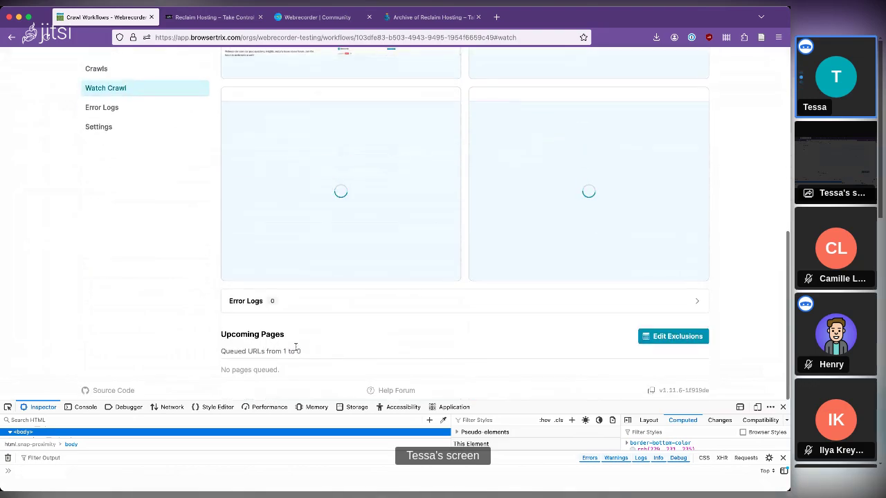
click(655, 336)
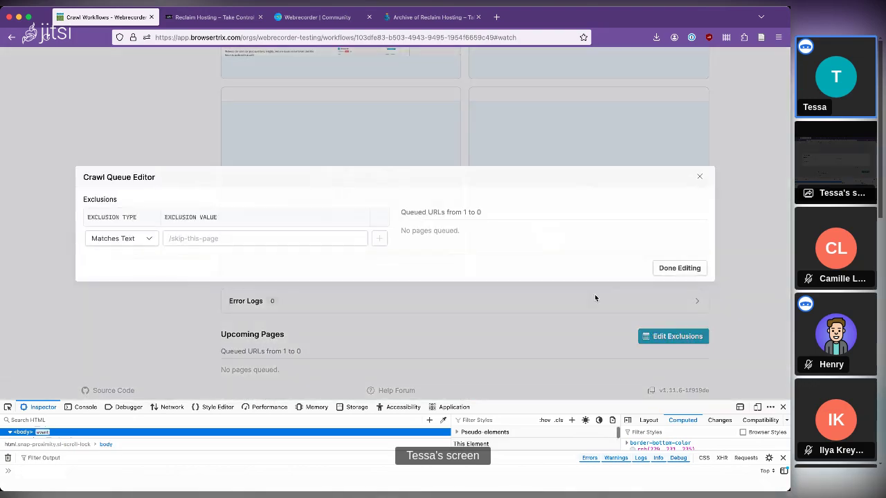
click(148, 131)
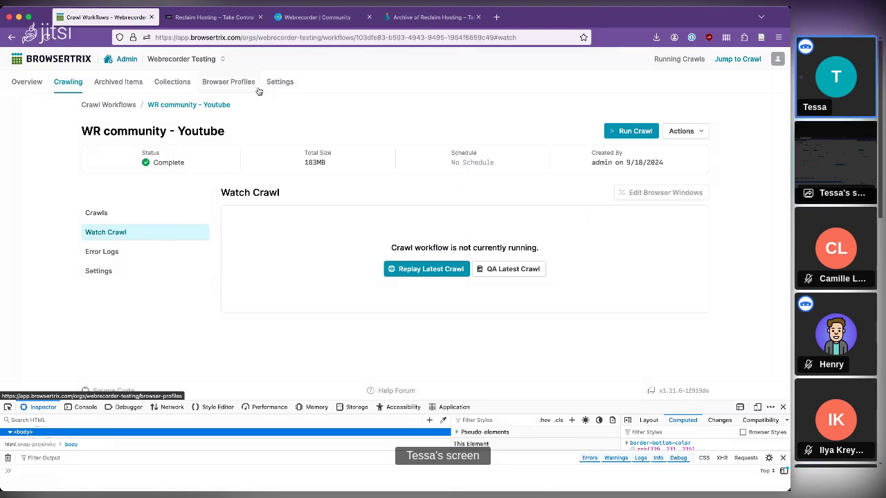
Replay the latest WR community - Youtube crawl, check the archived community page, and briefly play the embedded YouTube video before pausing it
click(424, 270)
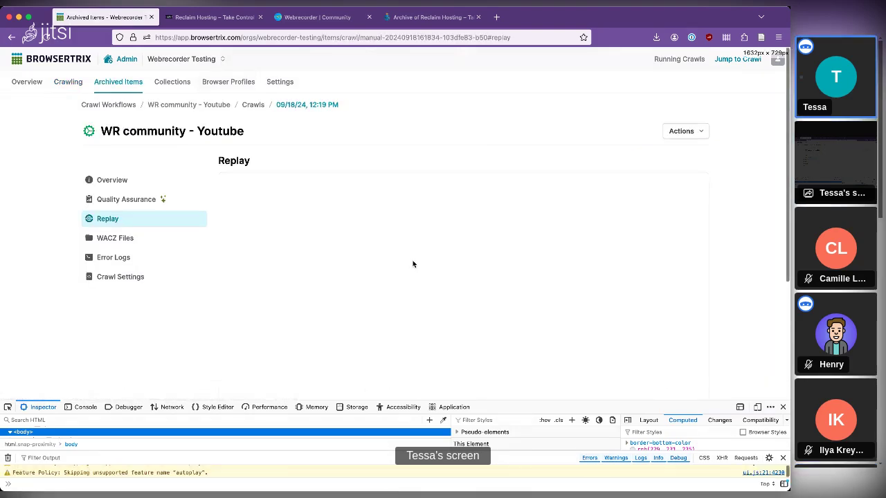
scroll(378, 221, down, 3)
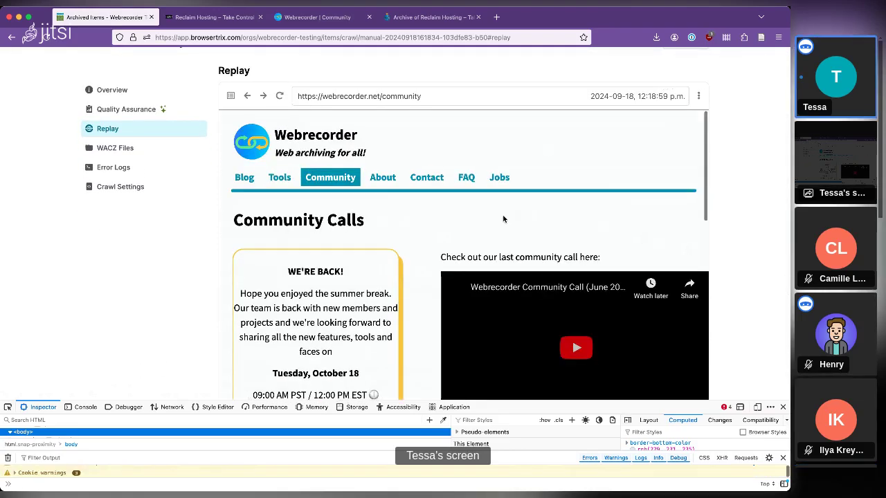
scroll(504, 217, down, 4)
scroll(504, 217, down, 10)
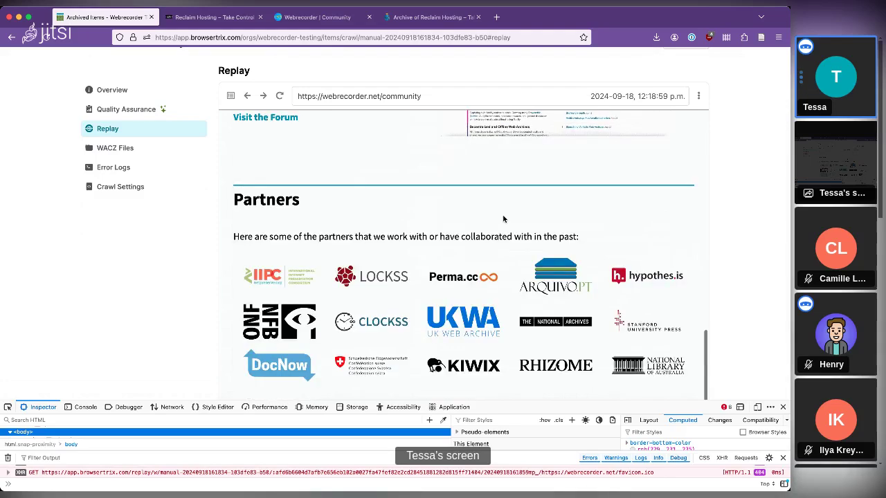
scroll(504, 219, up, 10)
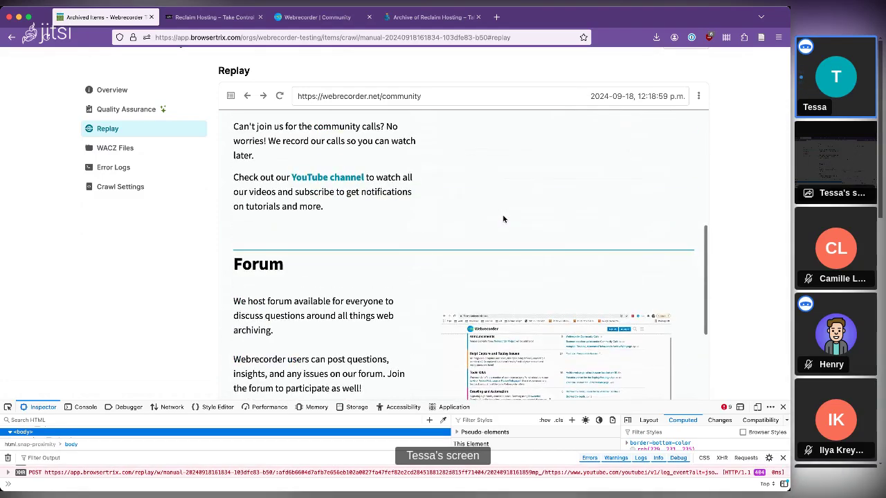
click(580, 212)
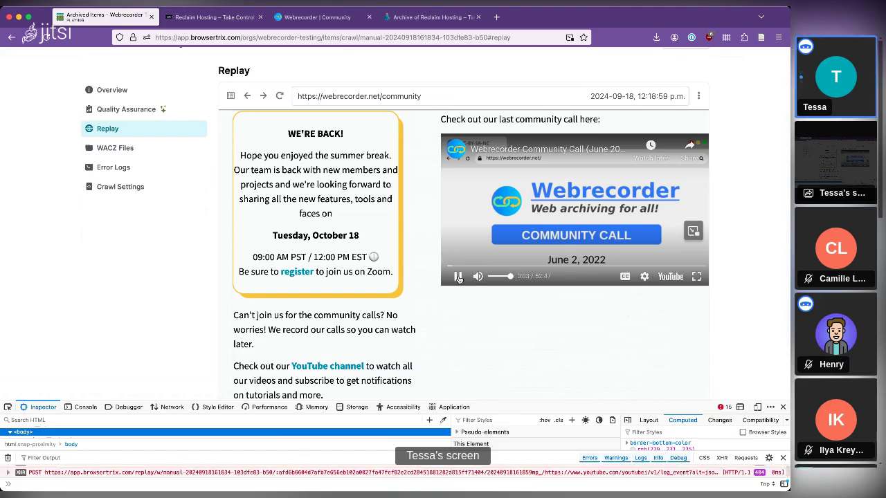
click(458, 277)
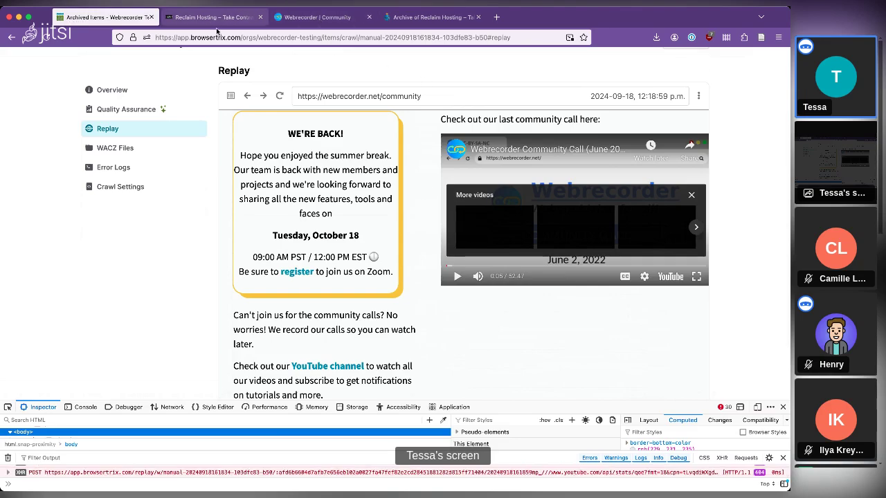
Start a quality assurance analysis on the WR community - Youtube crawl and check its progress
scroll(228, 151, up, 3)
scroll(225, 151, up, 1)
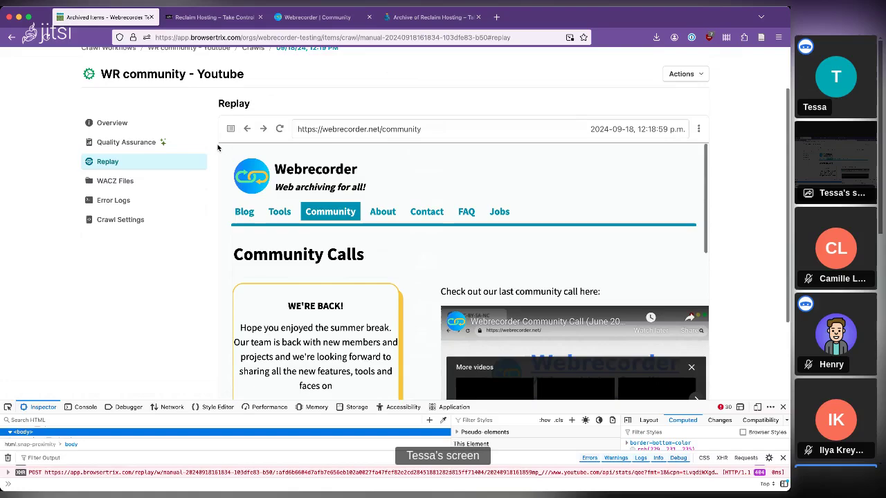
click(142, 144)
click(656, 165)
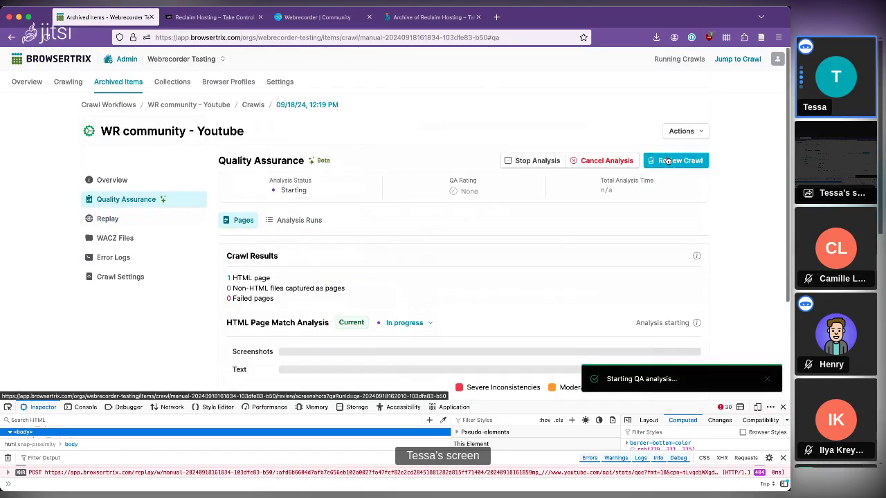
scroll(466, 199, down, 2)
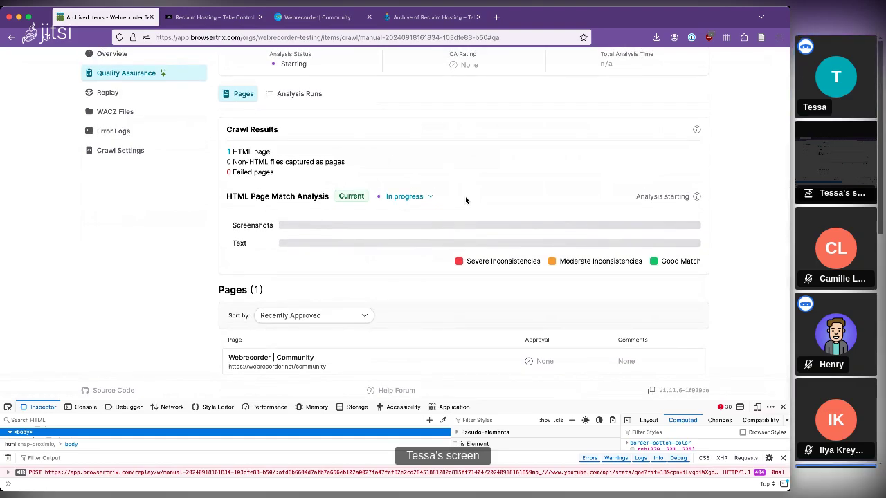
scroll(465, 195, up, 3)
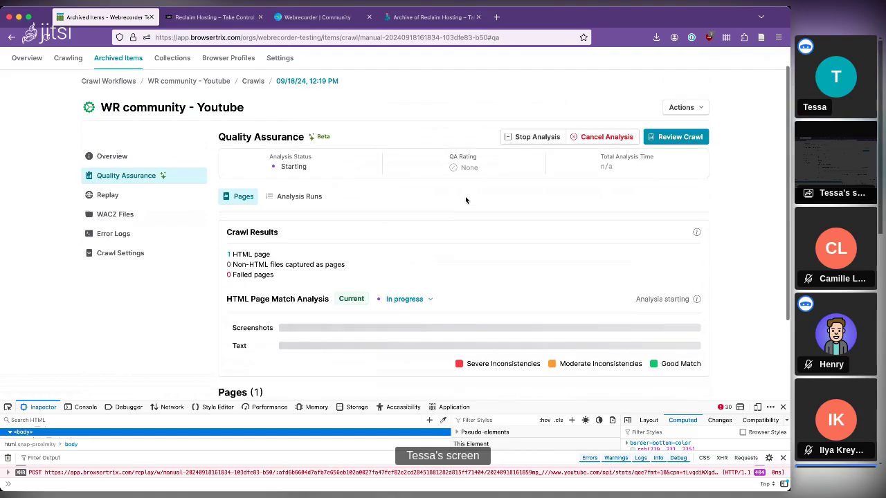
Open the Quality Assurance page of the archived Reclaim Hosting crawl and start the crawl review from the rerun analysis
click(66, 68)
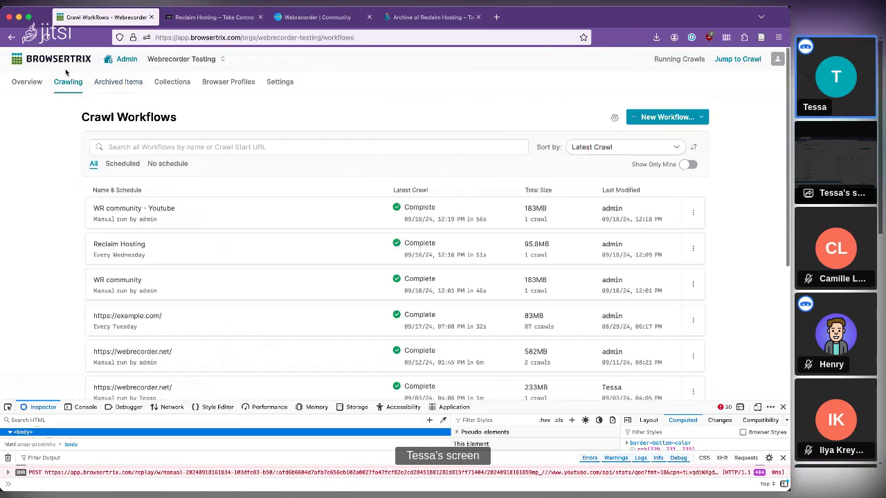
click(99, 82)
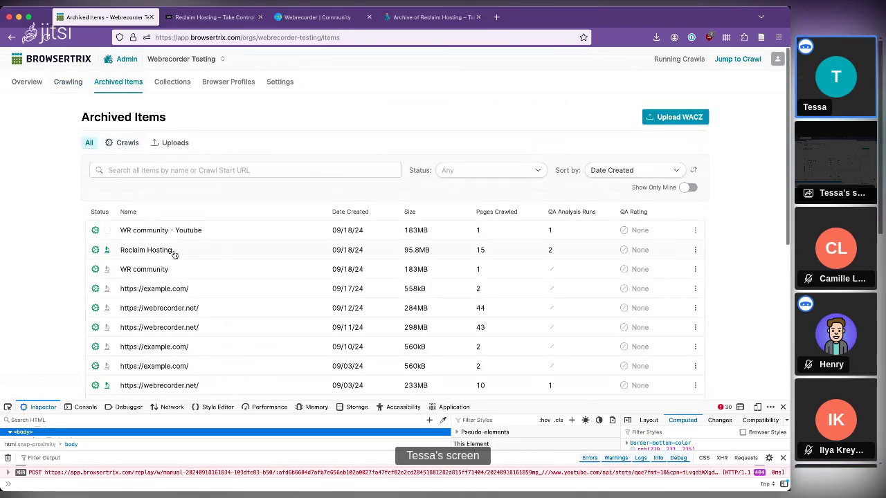
click(173, 252)
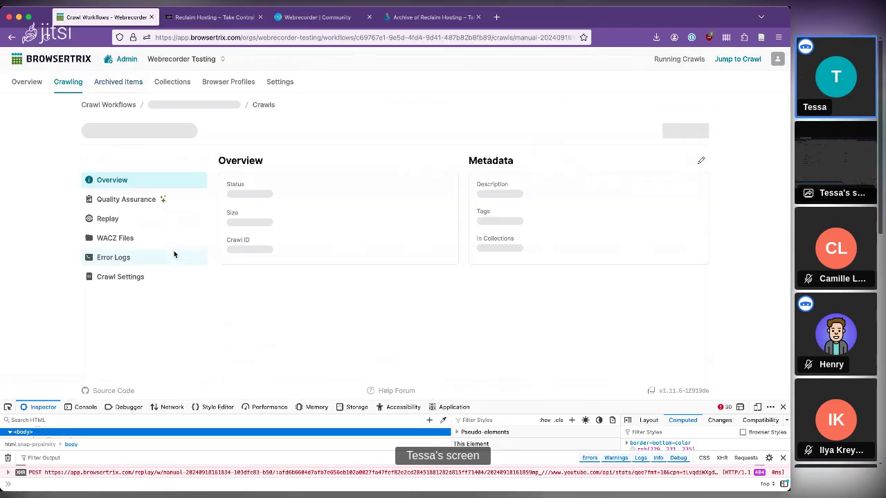
click(146, 203)
scroll(516, 217, down, 1)
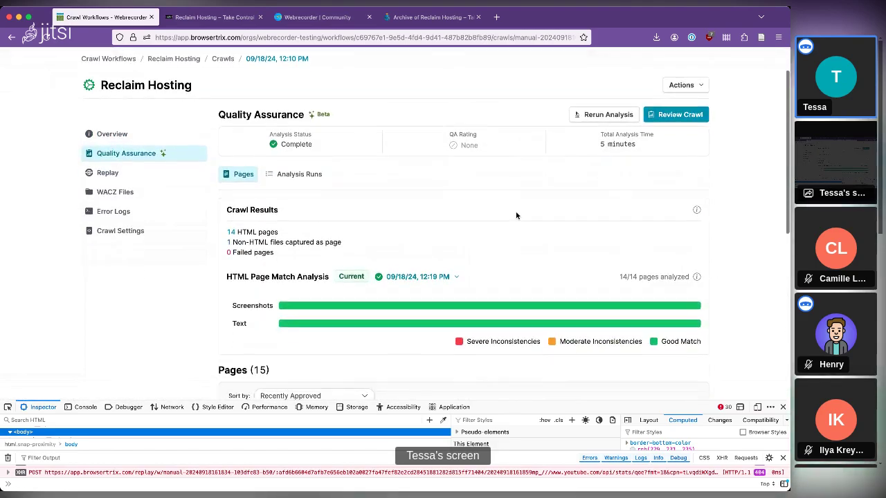
click(677, 115)
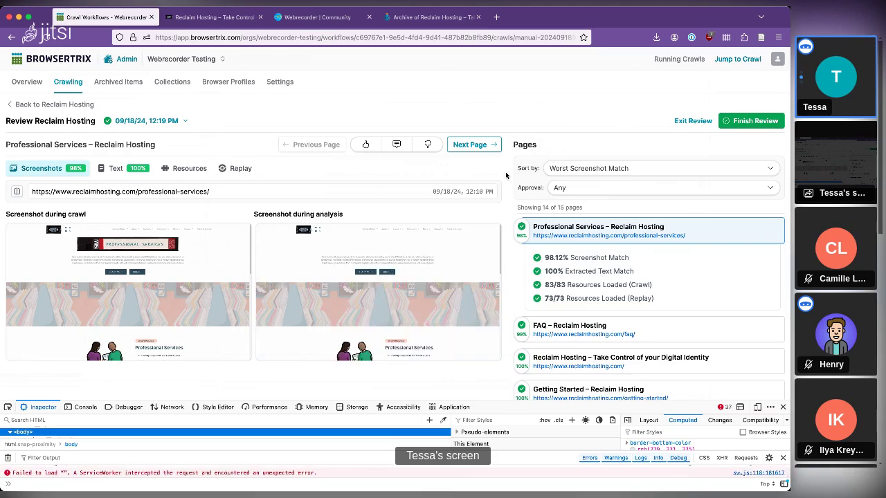
scroll(506, 176, down, 1)
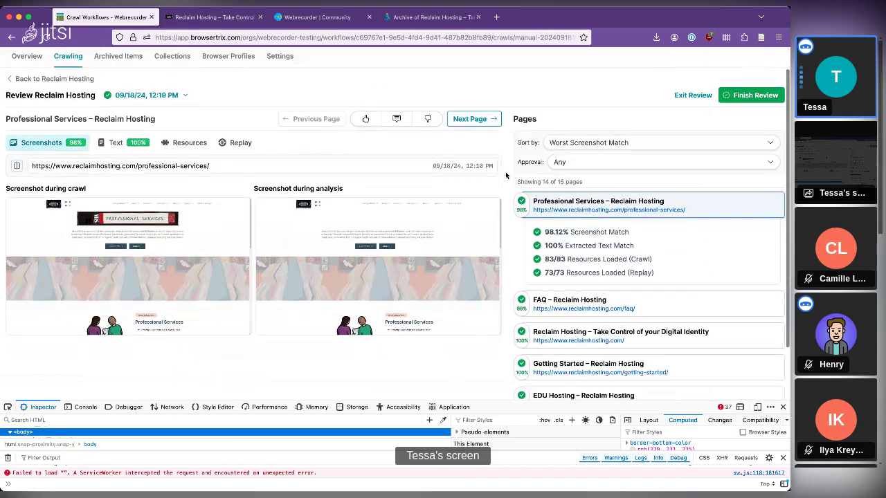
Check the Professional Services page's match scores and compare its crawl and analysis screenshots with the overlay slider
scroll(568, 238, down, 5)
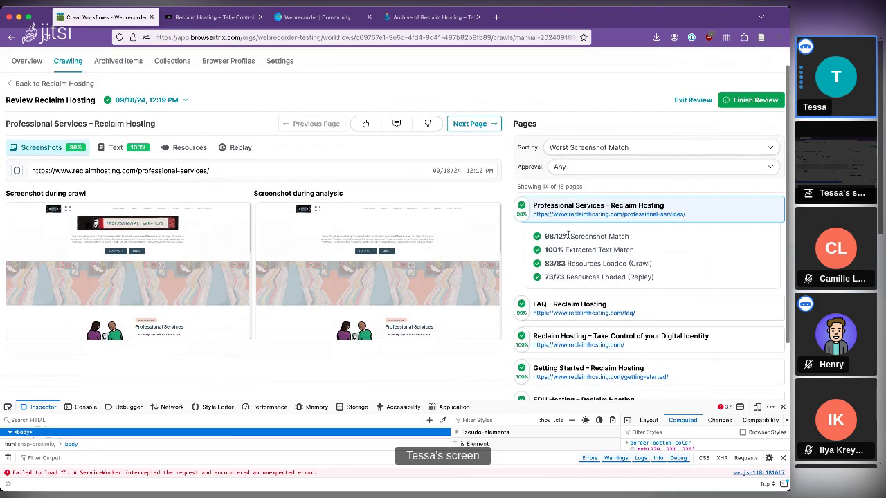
scroll(570, 235, up, 5)
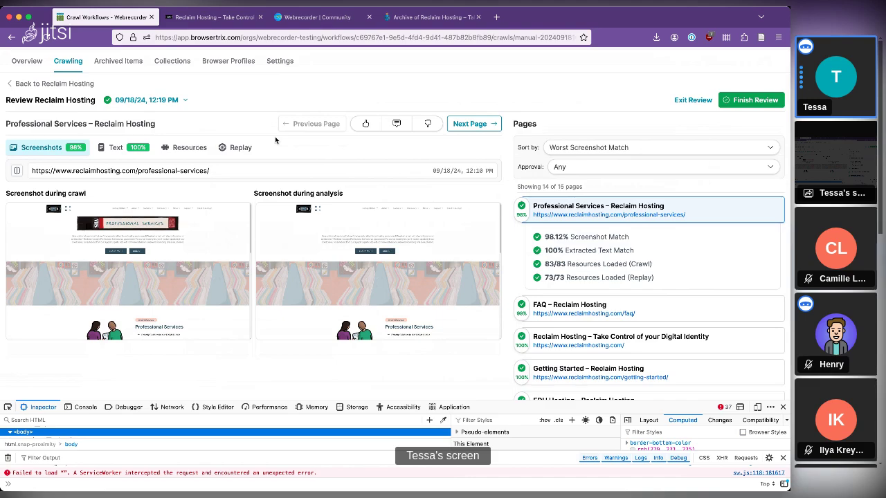
drag(544, 237, 569, 236)
scroll(208, 208, down, 1)
scroll(212, 225, up, 1)
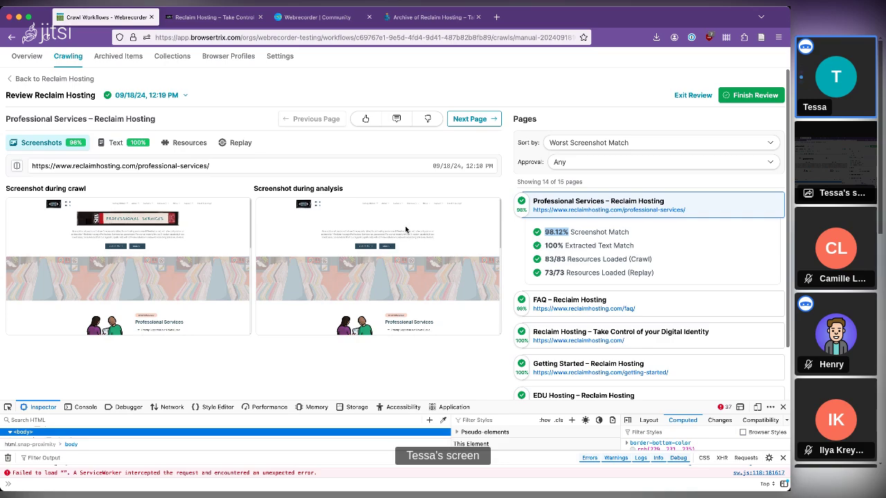
click(18, 166)
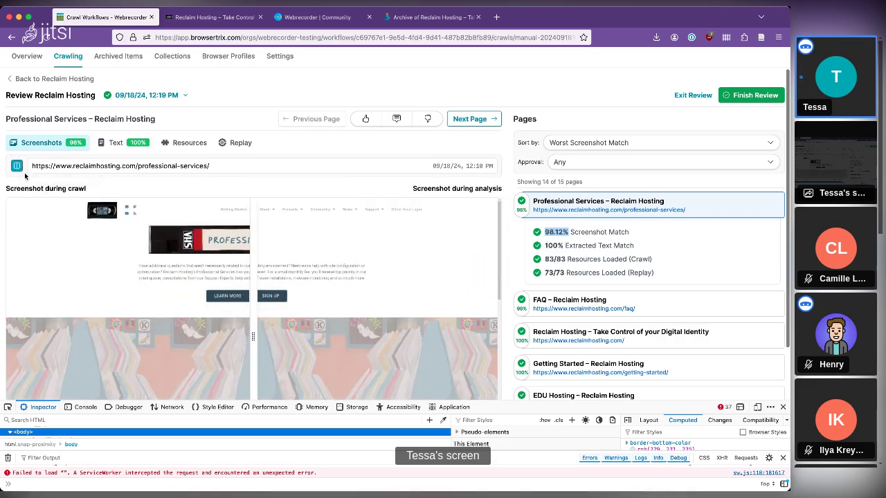
scroll(207, 321, down, 1)
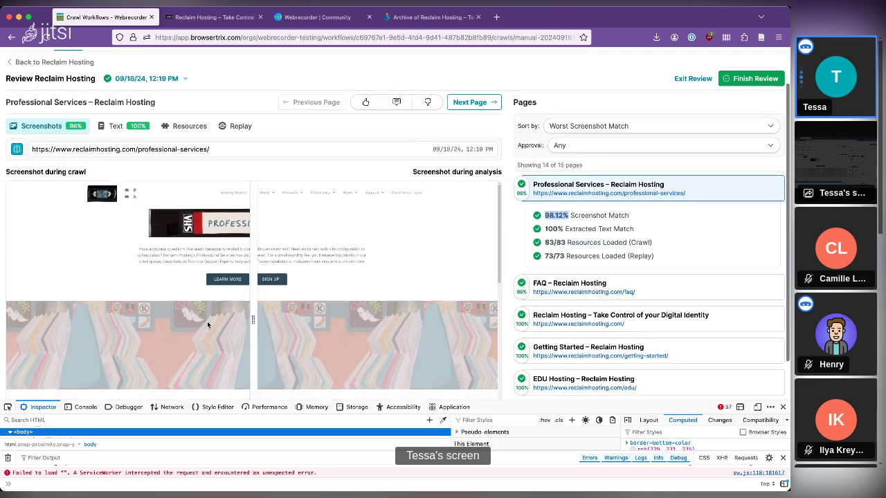
drag(253, 302, 448, 305)
drag(401, 305, 261, 237)
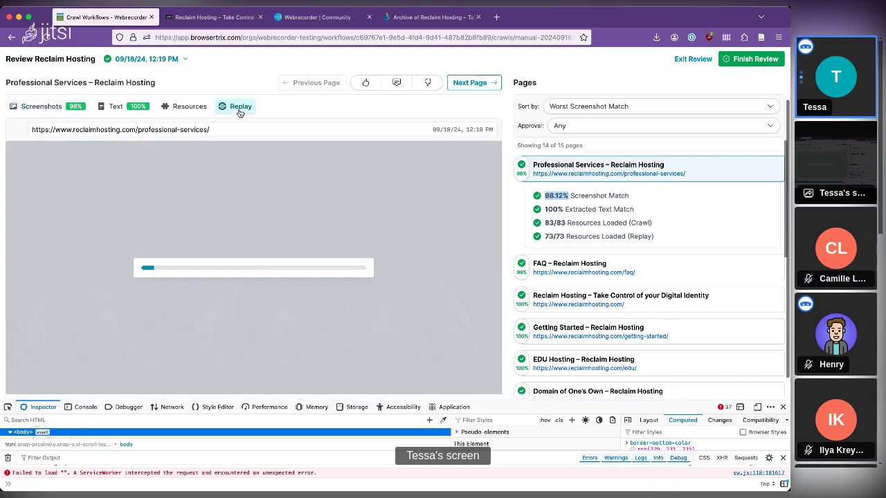
View the replay of the archived Professional Services page and inspect how its content renders
click(240, 108)
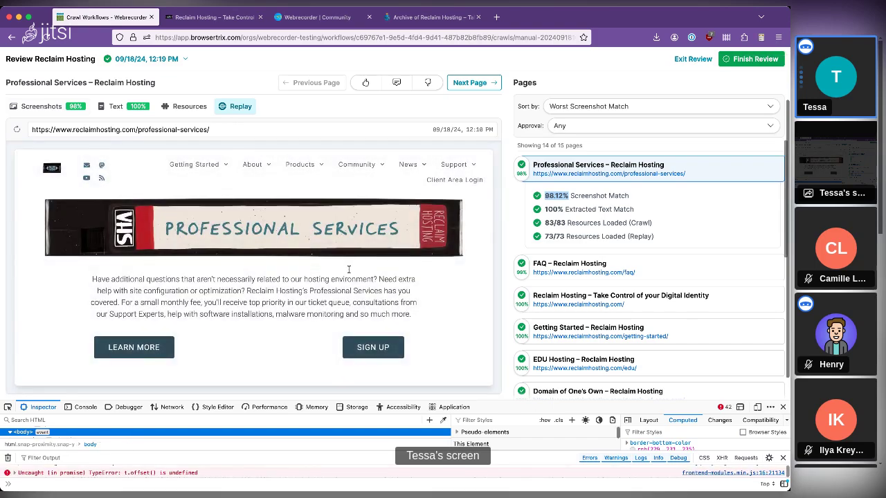
scroll(242, 287, down, 5)
scroll(242, 289, up, 4)
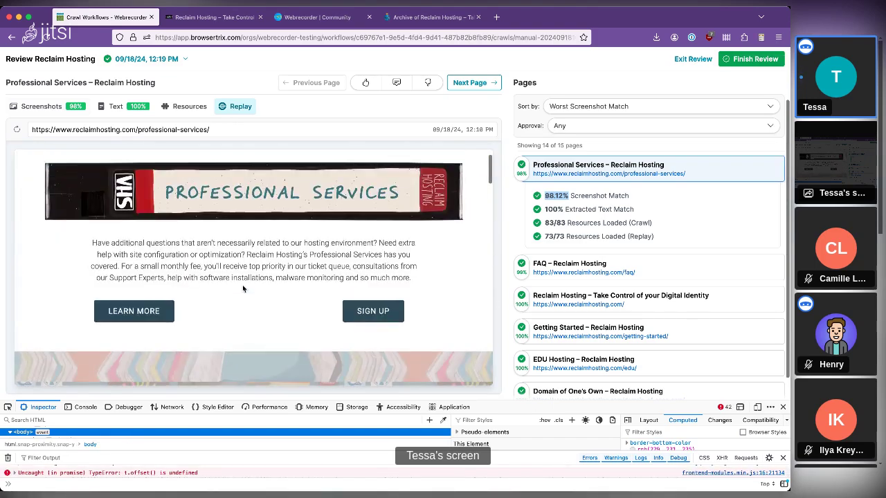
scroll(242, 289, up, 1)
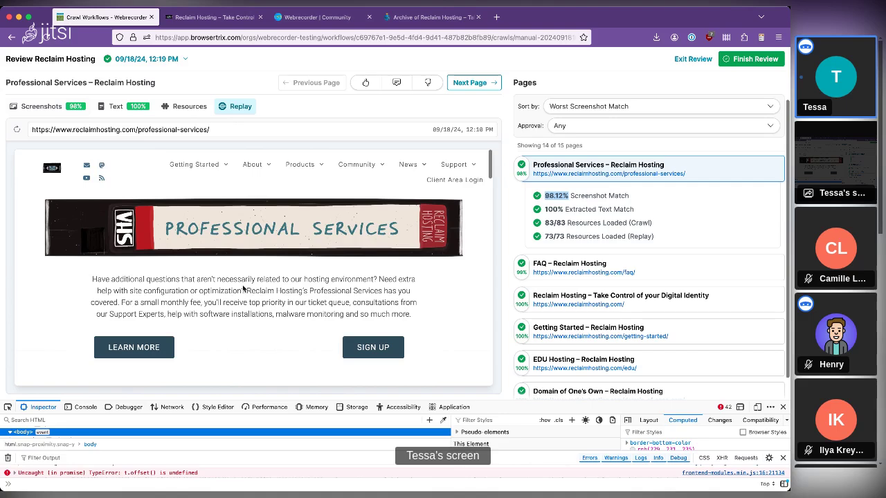
Approve the Professional Services page and submit the page comment "Just a timing issue, replay has been checked"
click(365, 82)
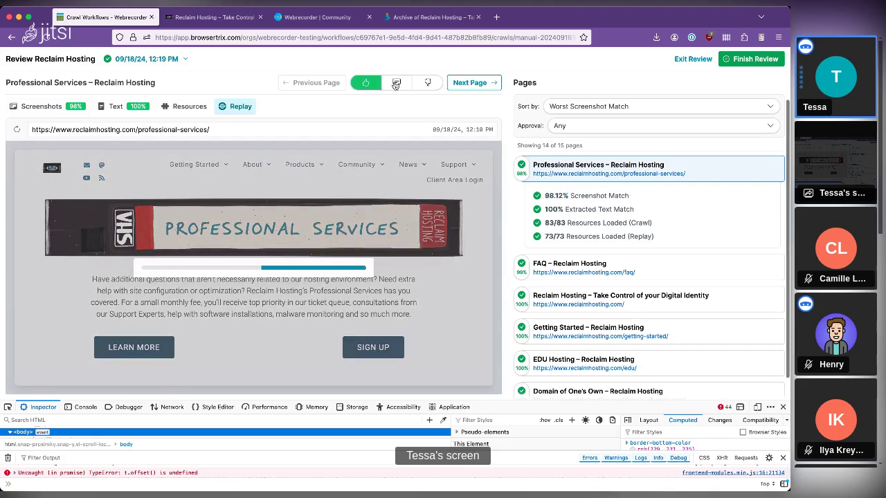
click(397, 83)
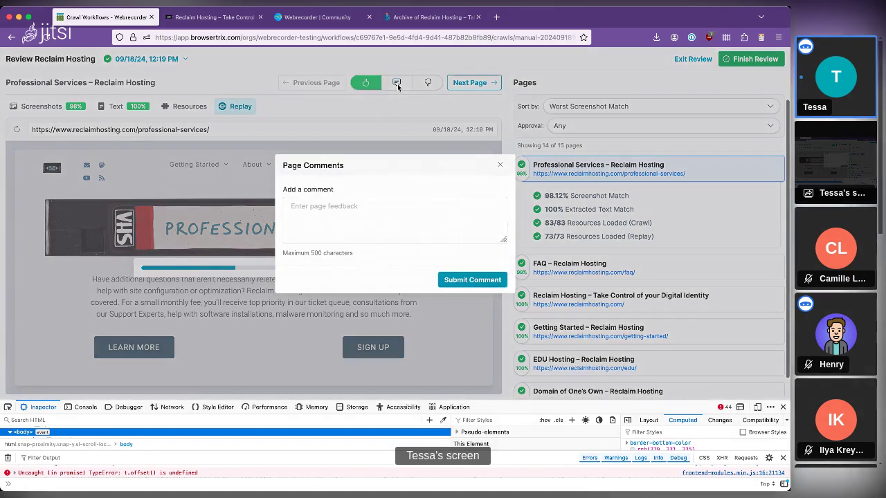
click(390, 225)
text(Just)
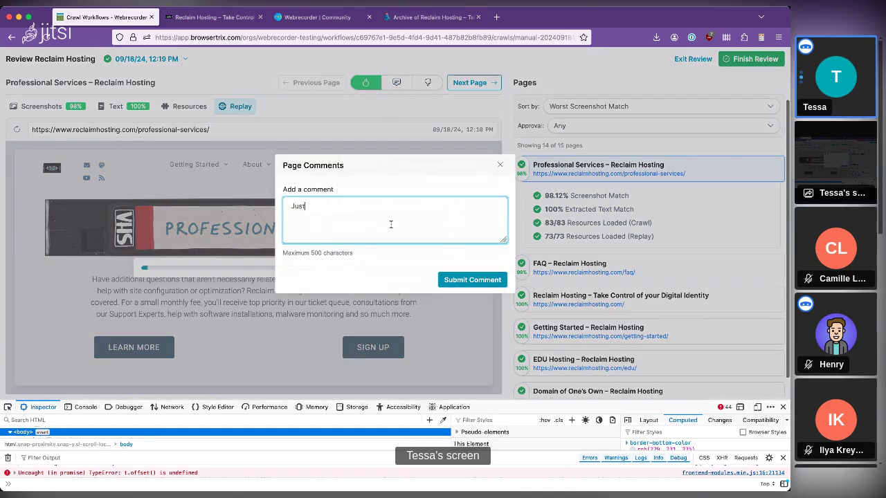
text( a timing issue, replay has been checked)
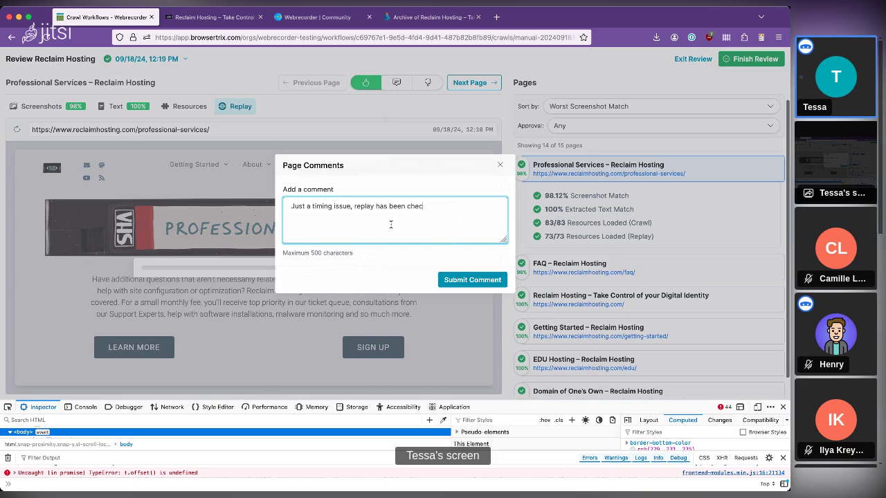
click(476, 280)
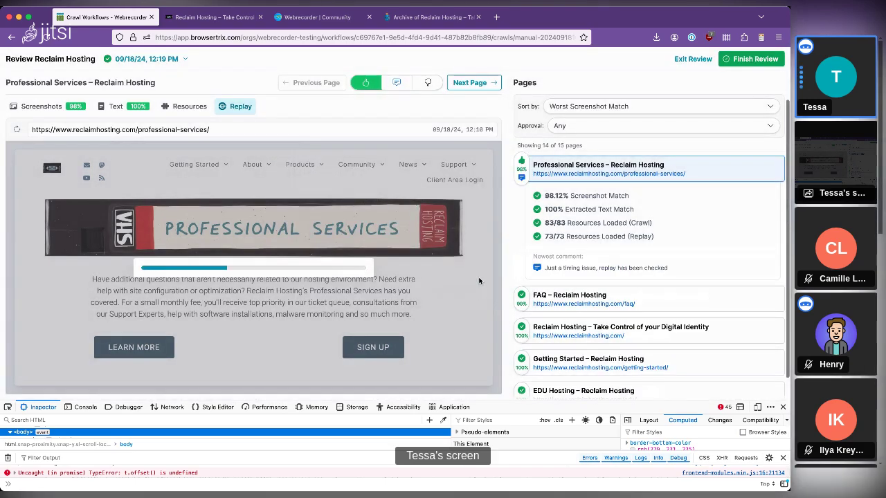
Show the Professional Services page's extracted text and sort the review's page list by Worst Extracted Text Match
click(115, 108)
click(589, 107)
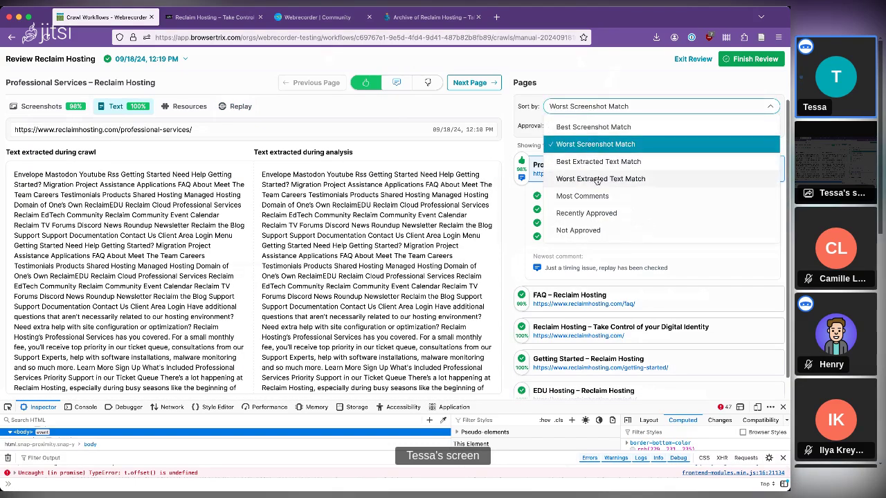
click(597, 178)
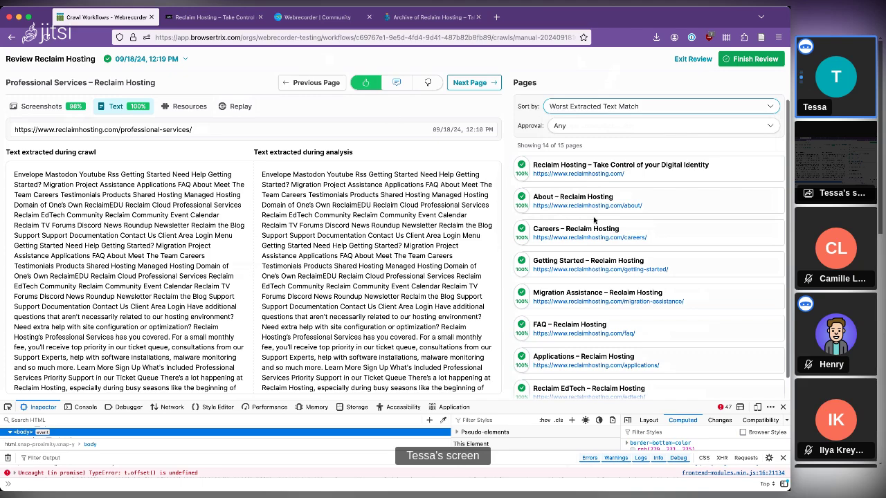
scroll(595, 207, down, 3)
scroll(227, 257, down, 1)
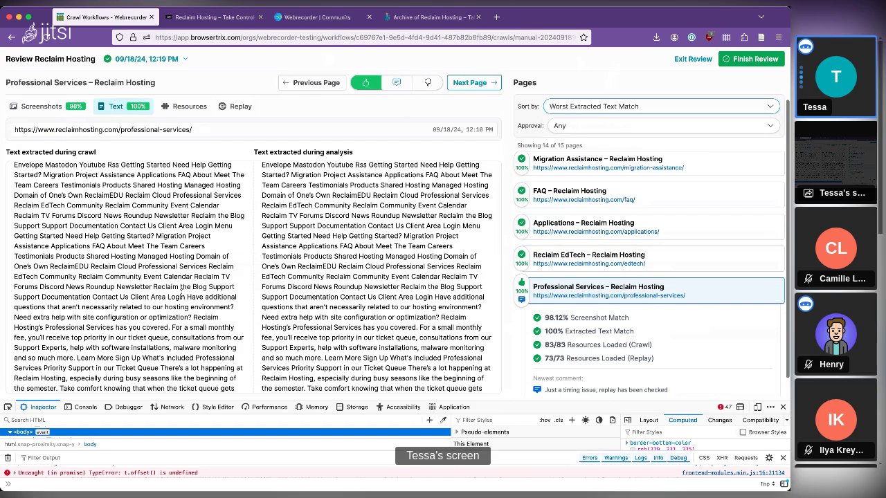
Compare the Professional Services page's text extracted during crawl and analysis, and examine its resource counts by type
scroll(235, 286, down, 5)
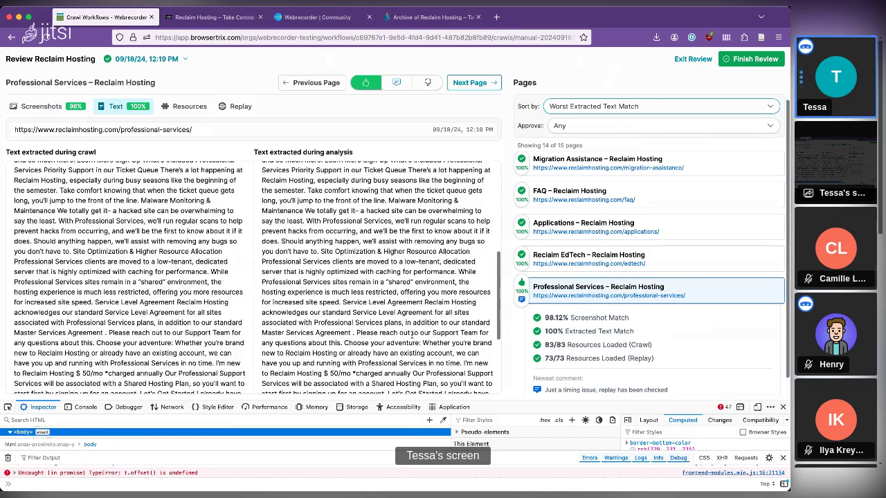
scroll(331, 251, down, 3)
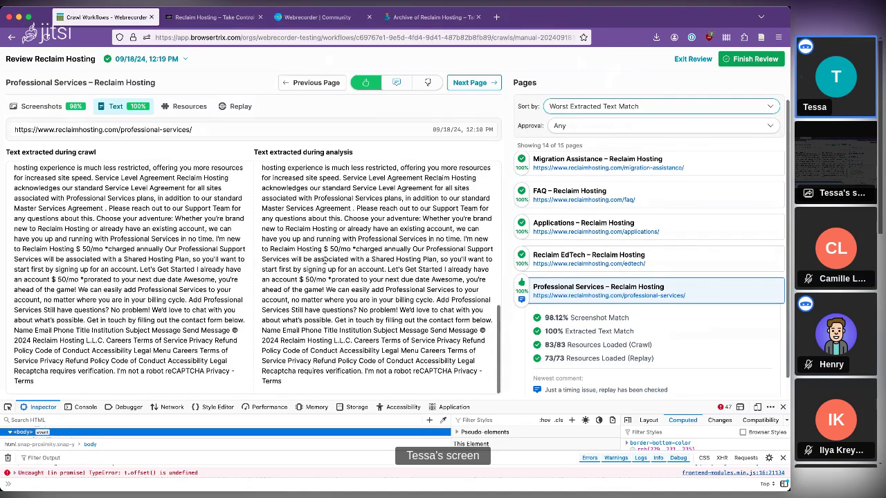
scroll(324, 261, up, 4)
scroll(324, 264, up, 1)
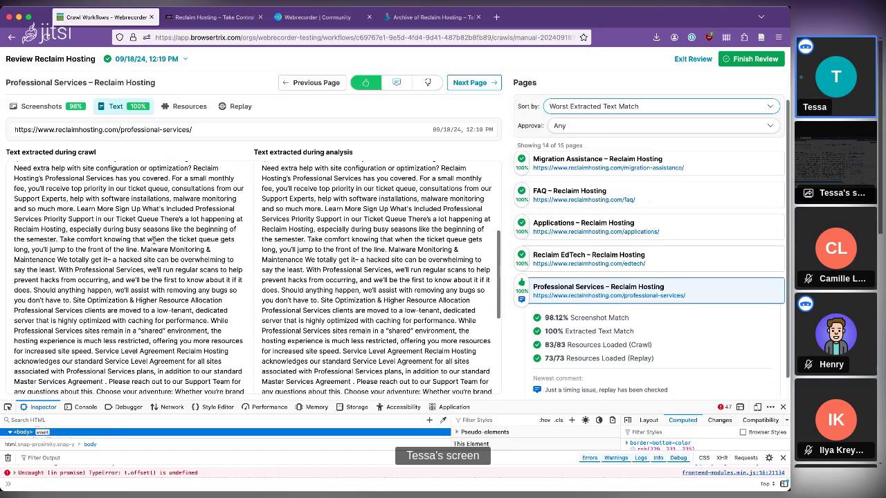
click(187, 109)
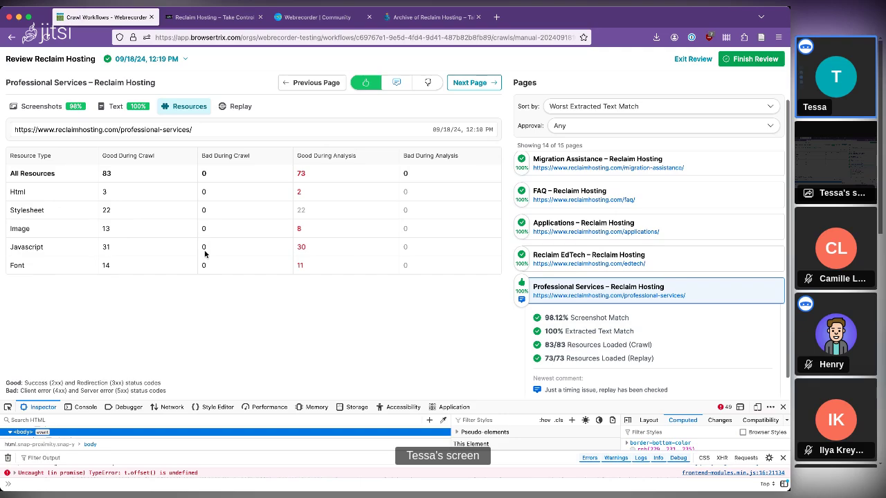
Finish the Reclaim Hosting review with an Excellent! rating and a description naming the reviewer and the date Sept 18
scroll(108, 168, up, 2)
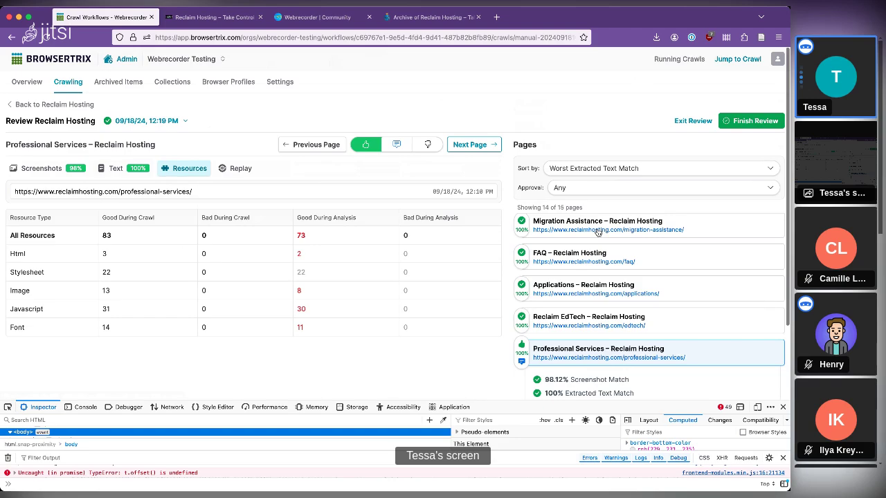
click(745, 122)
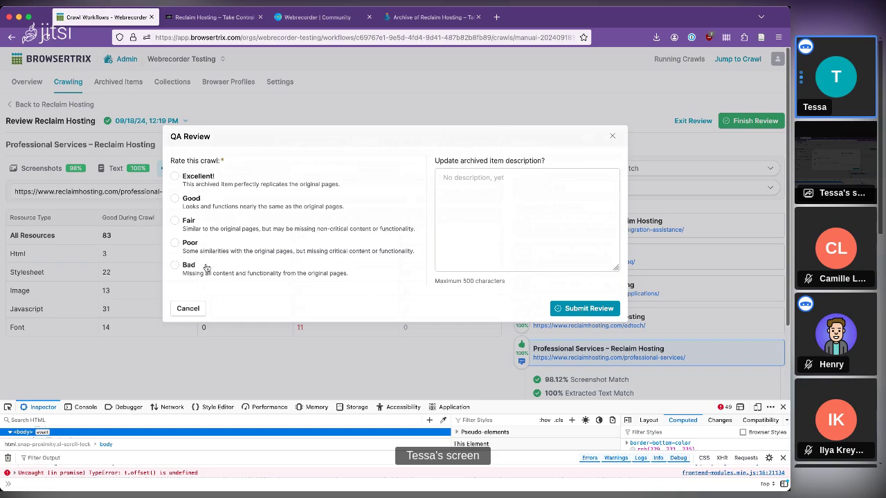
click(196, 183)
click(536, 228)
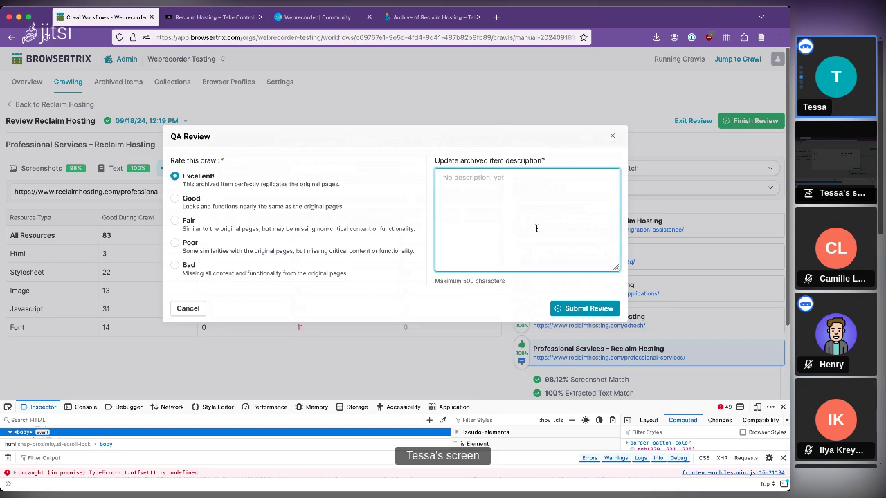
text(QAed by Tessa on Sept 18)
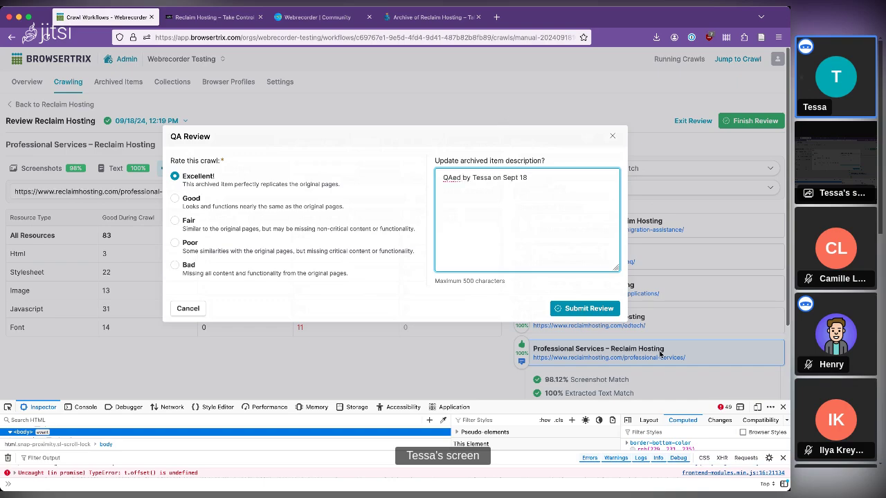
click(594, 308)
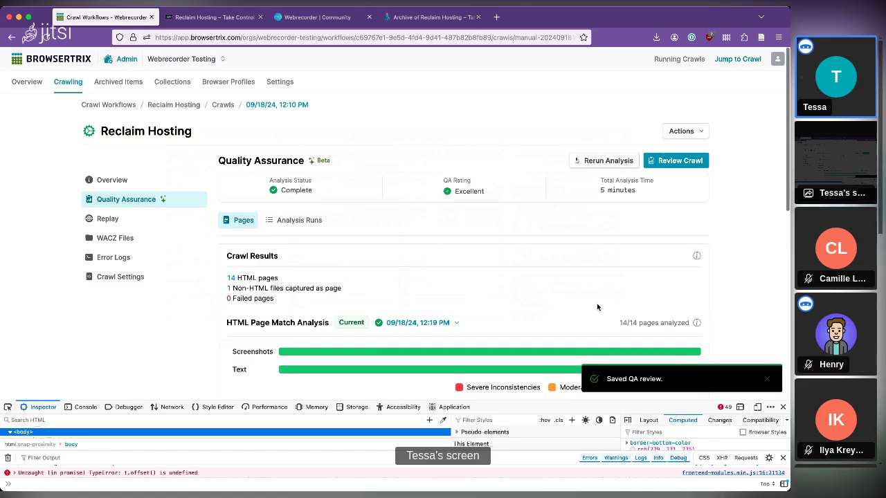
Check the QA rating of the Reclaim Hosting crawl in the list of archived items
click(117, 83)
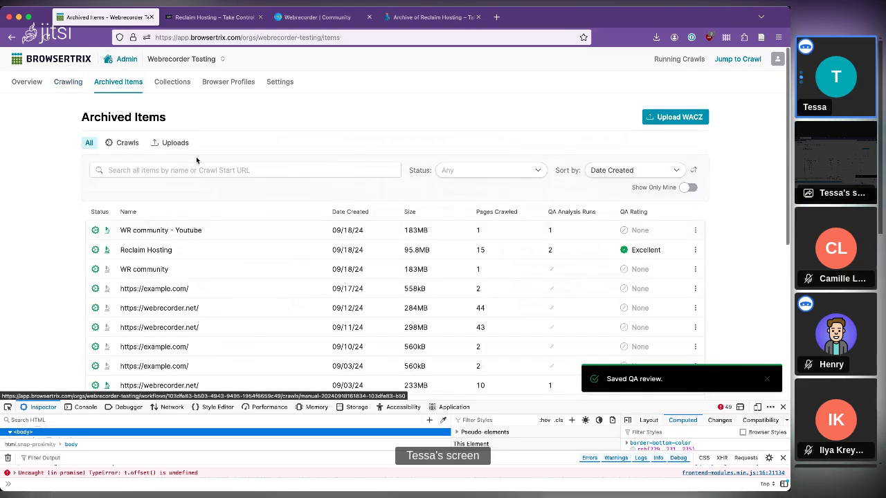
scroll(196, 156, down, 2)
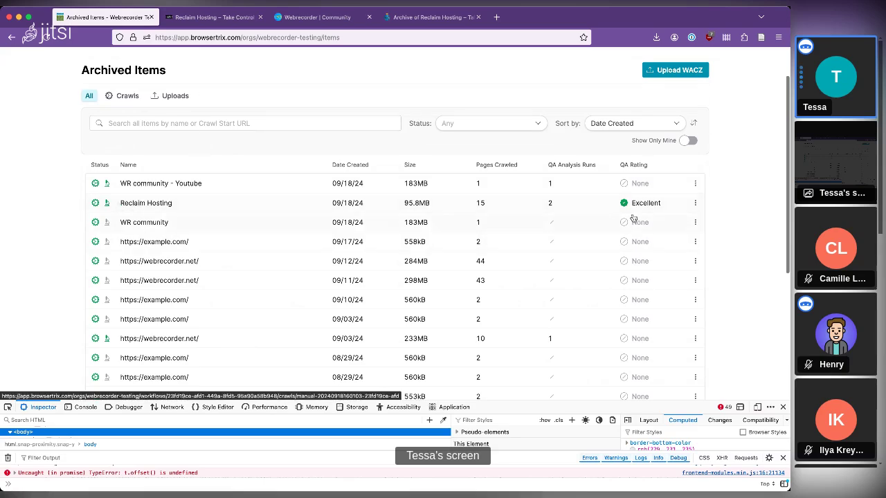
mouse_move(641, 204)
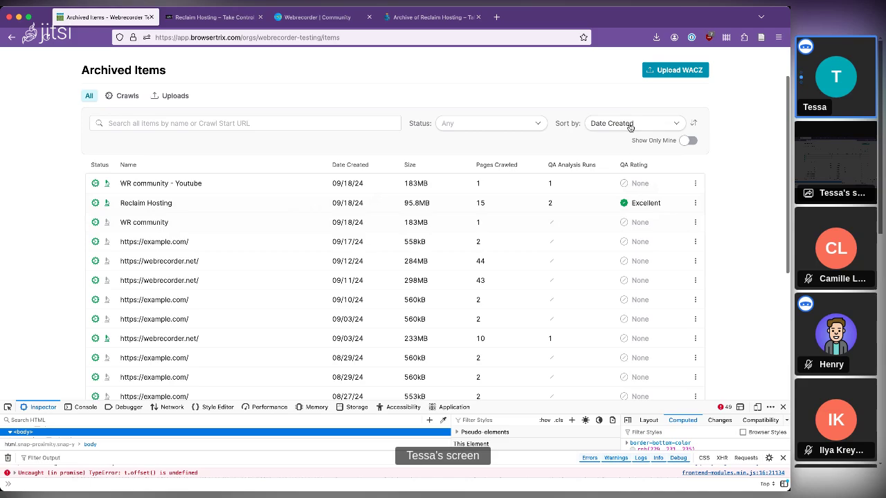
scroll(629, 123, up, 2)
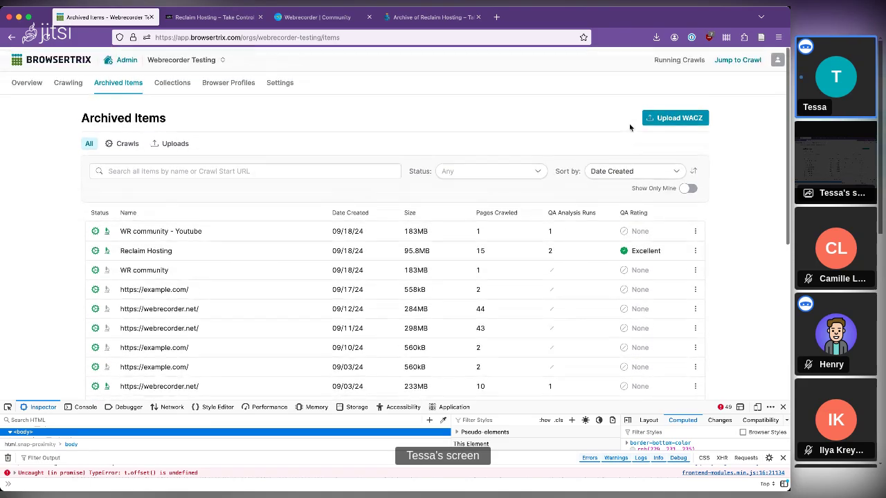
Open the archived WR community - Youtube crawl and check its quality assurance analysis results
click(144, 230)
click(131, 203)
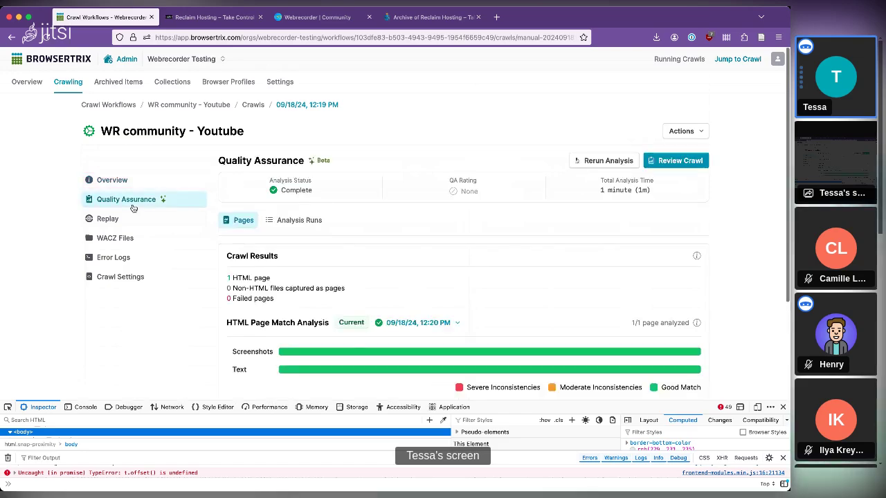
scroll(465, 252, down, 2)
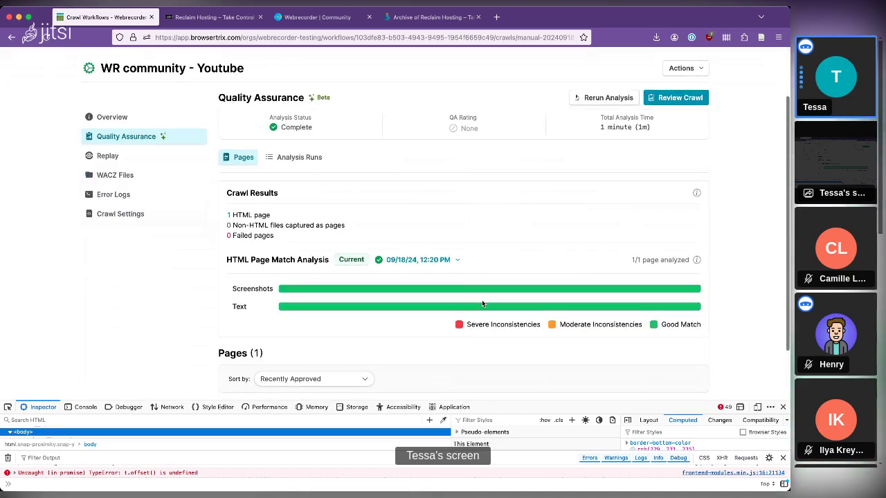
scroll(482, 299, up, 2)
Return to the archived items by way of the crawl workflows and browse to page 2 of the list
click(67, 81)
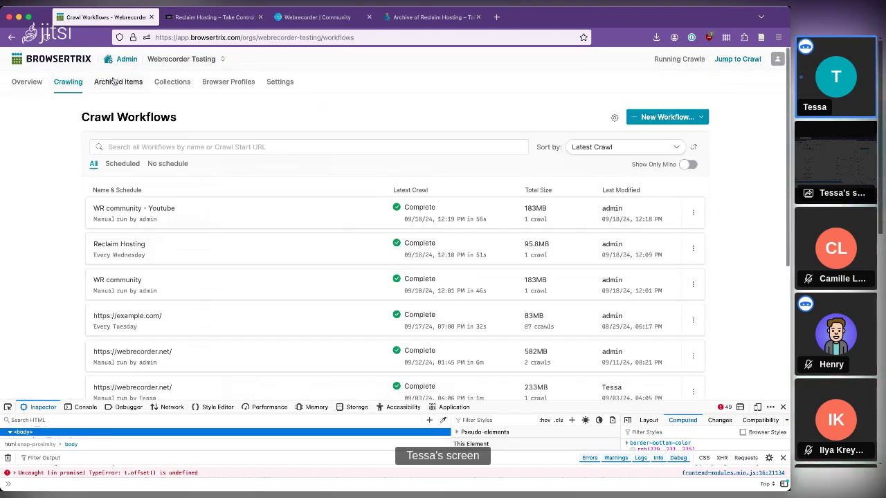
click(118, 81)
scroll(217, 288, down, 7)
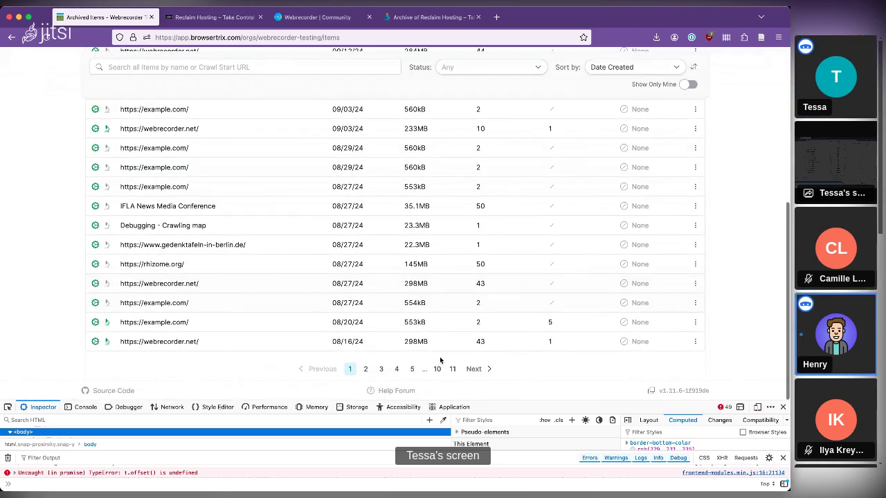
click(366, 369)
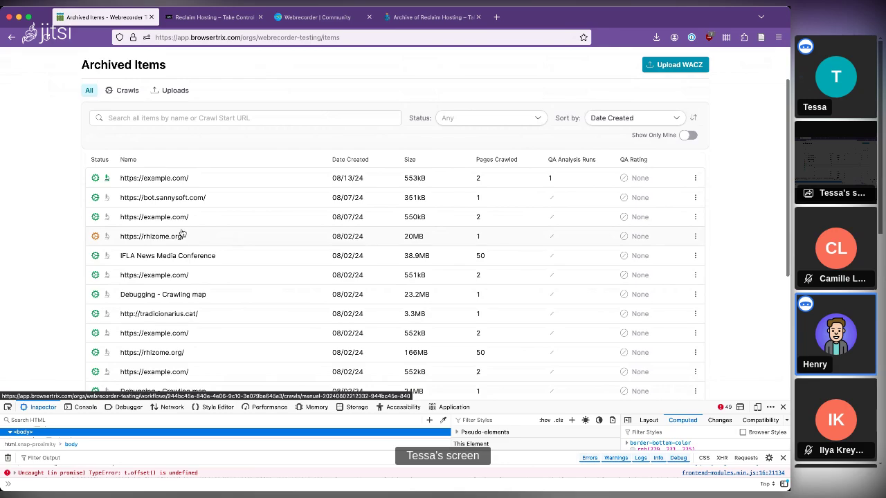
Browse further through the archived items and sort the list by QA Rating
scroll(188, 180, down, 5)
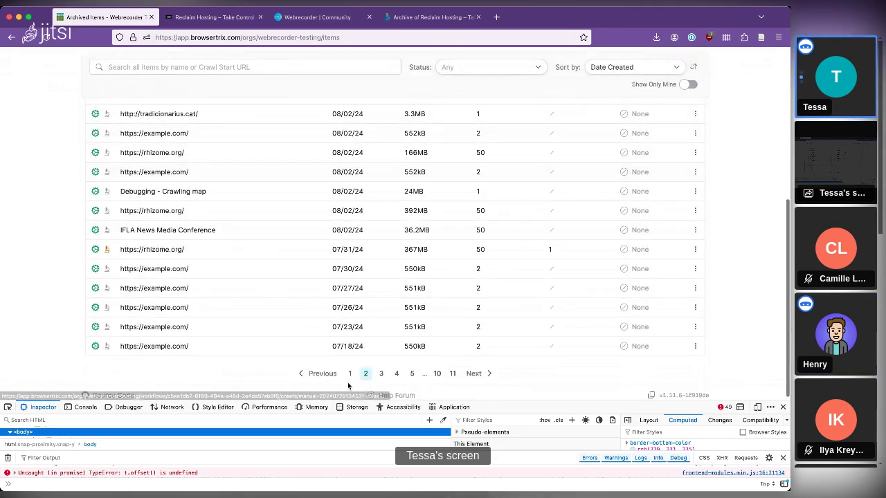
scroll(384, 376, up, 3)
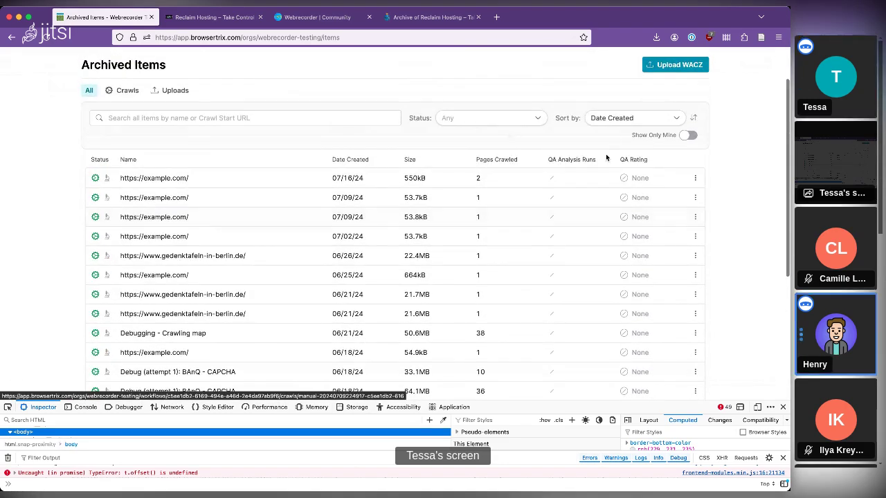
click(622, 122)
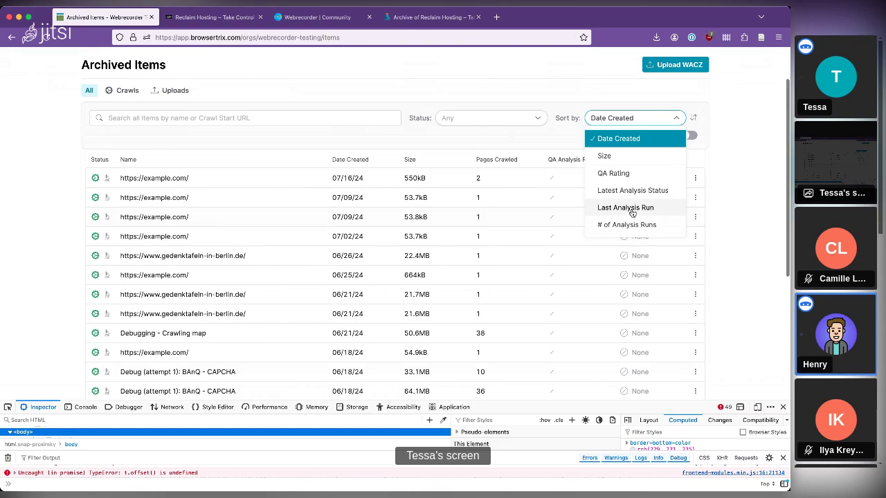
click(629, 174)
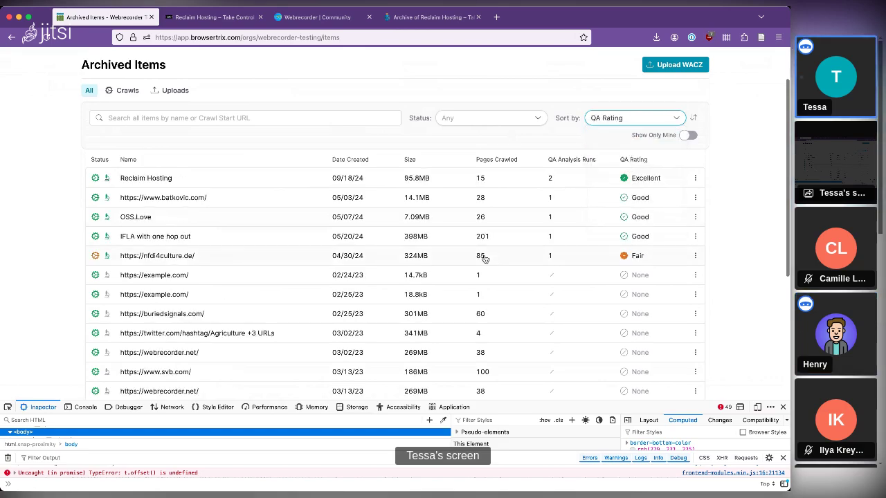
click(199, 256)
click(149, 200)
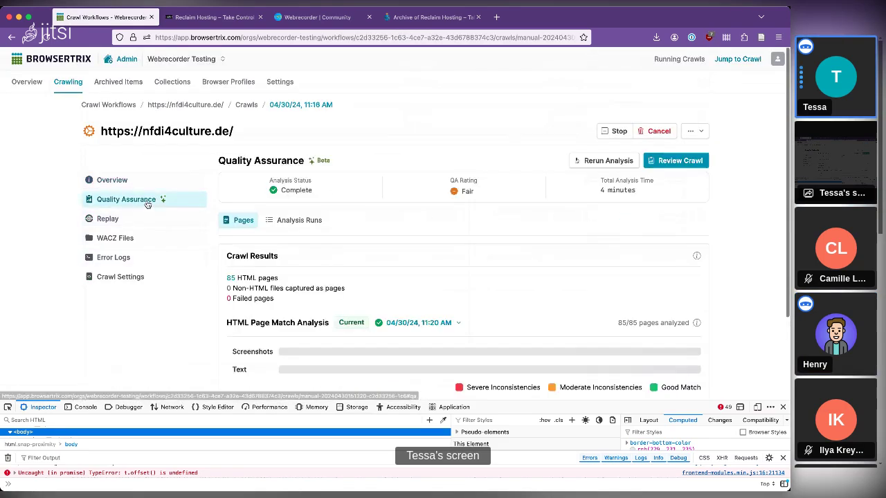
click(681, 162)
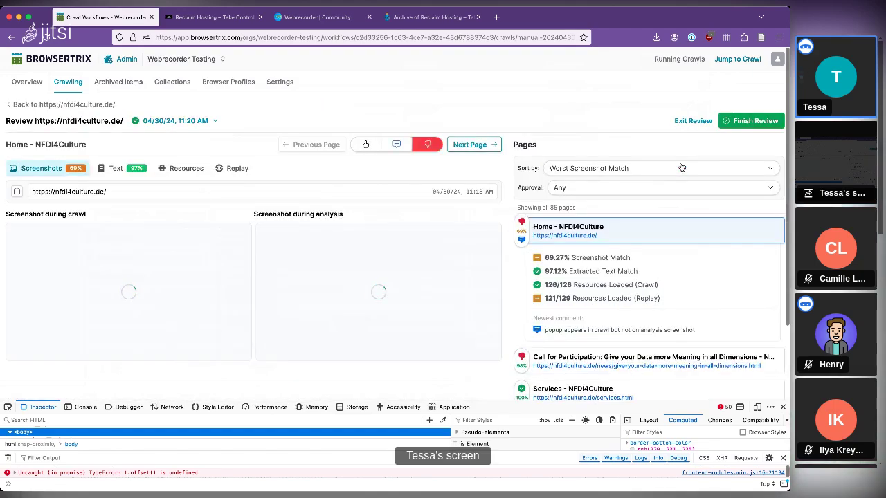
scroll(681, 168, down, 1)
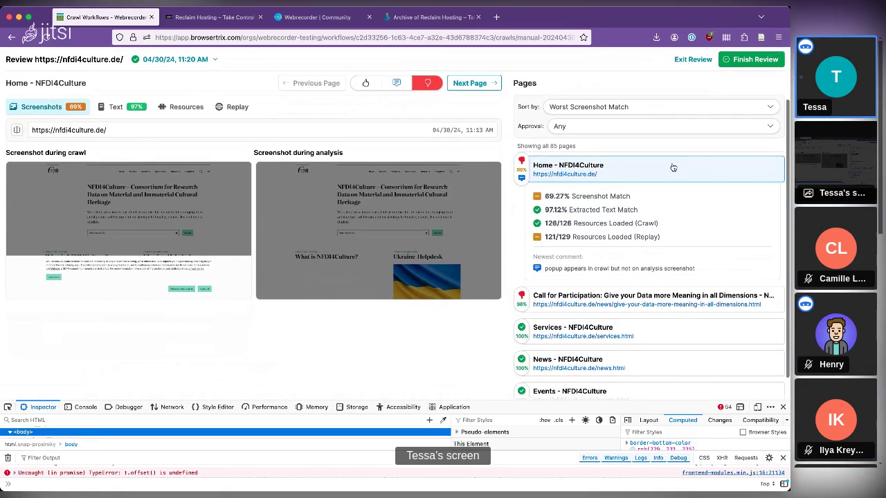
Sort the review pages by Worst Extracted Text Match and compare the home page's text extracted during crawl and analysis
click(595, 105)
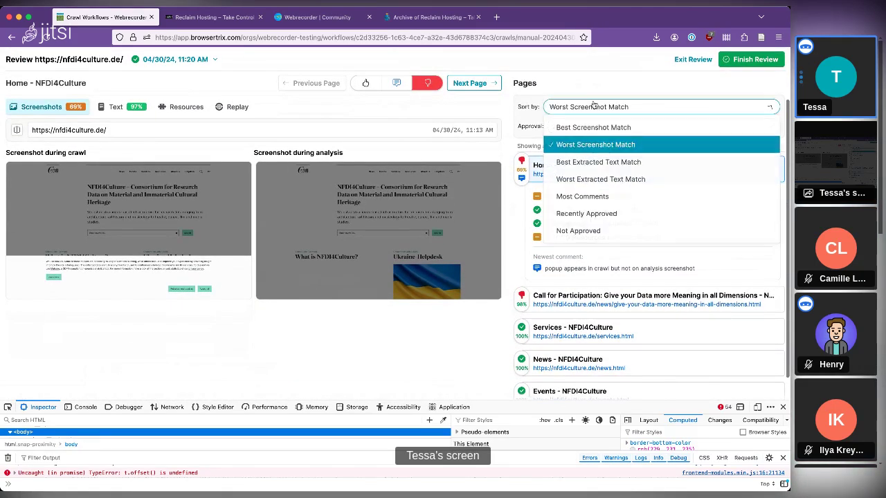
click(592, 179)
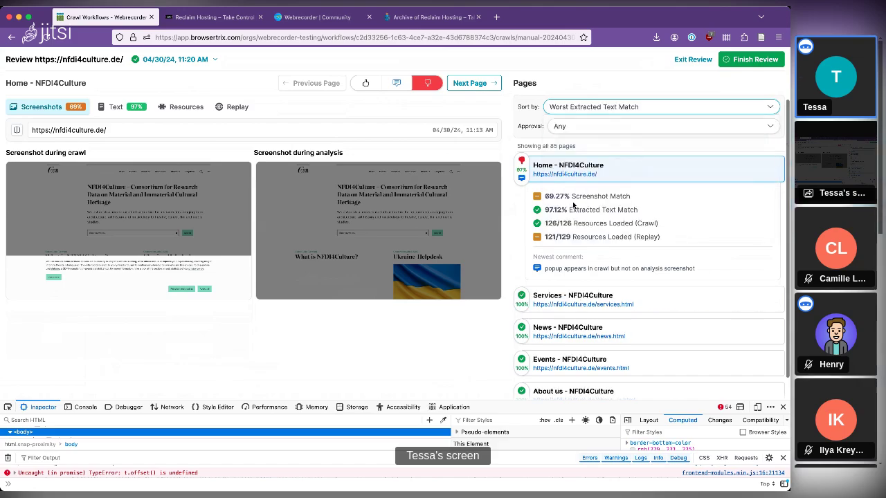
click(117, 107)
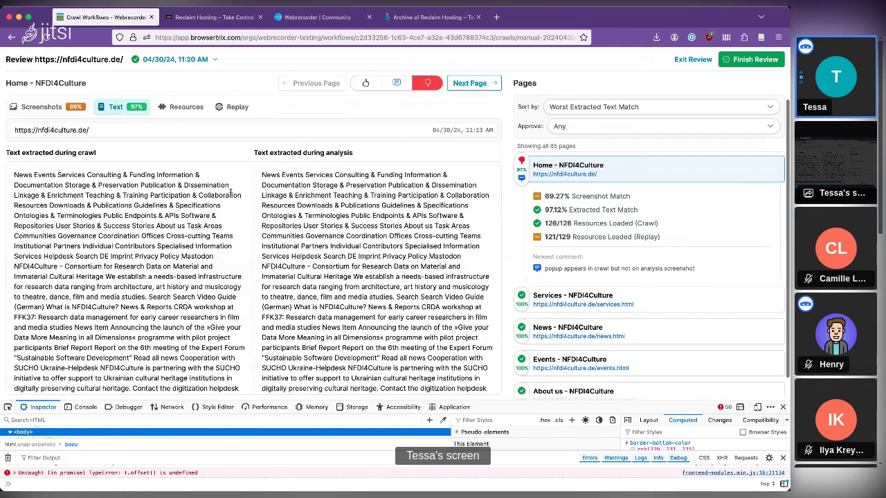
scroll(262, 244, down, 5)
scroll(262, 244, down, 10)
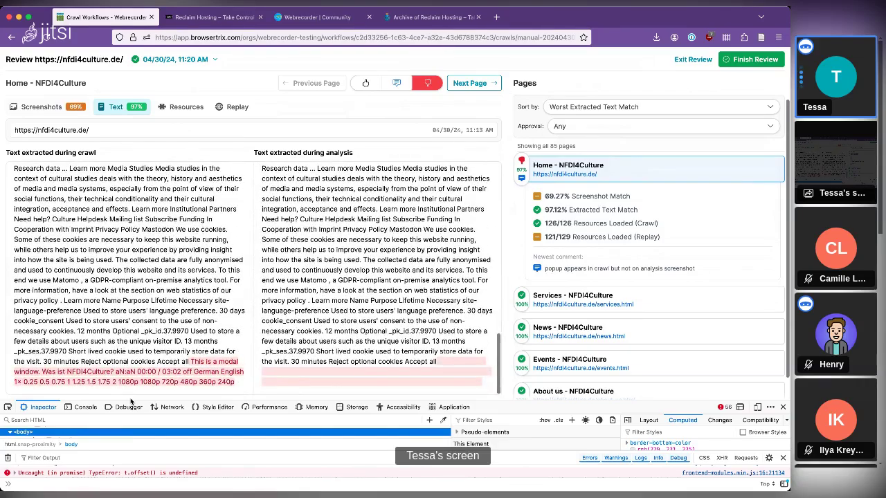
drag(189, 362, 300, 389)
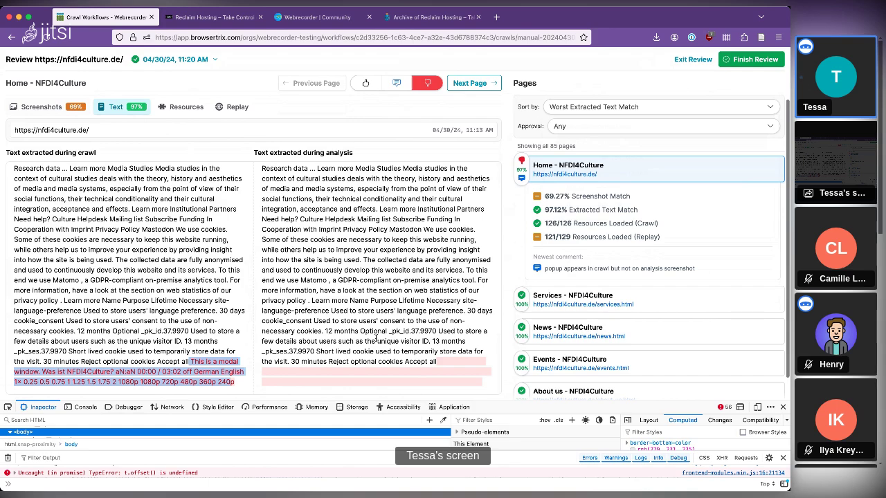
click(349, 302)
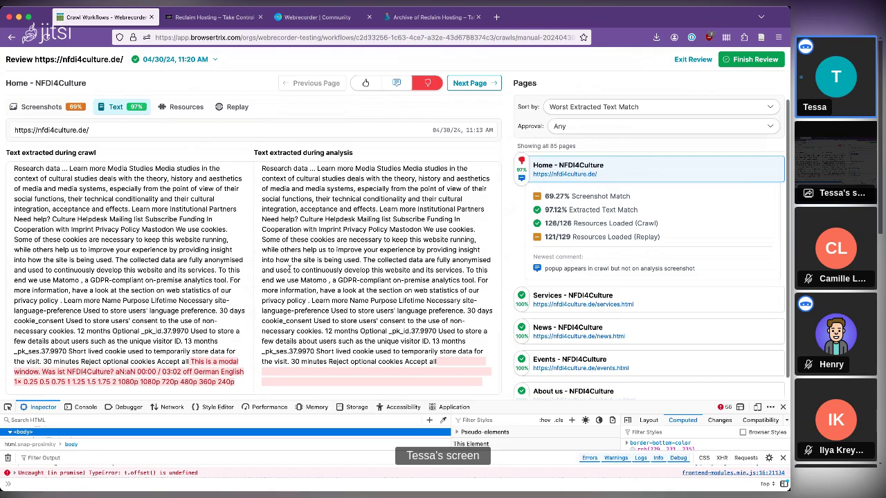
scroll(277, 258, up, 5)
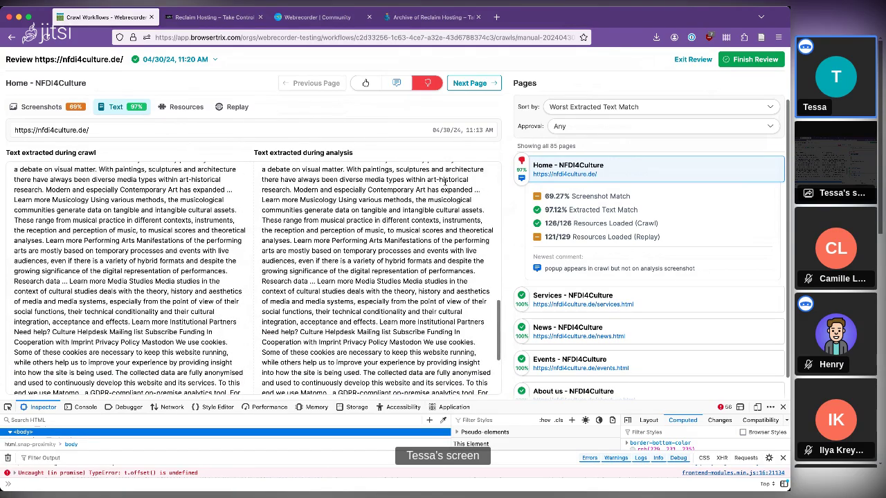
scroll(173, 78, up, 2)
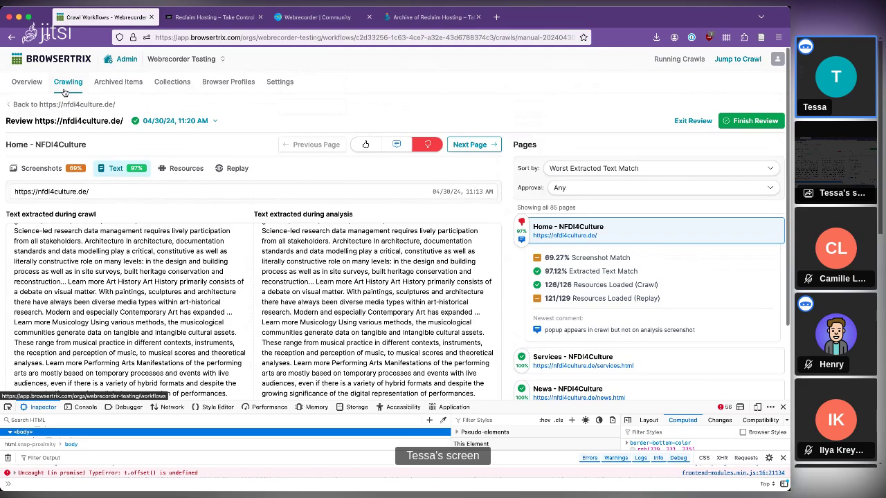
Start a new collection named "Reclaim Community Call"
click(176, 85)
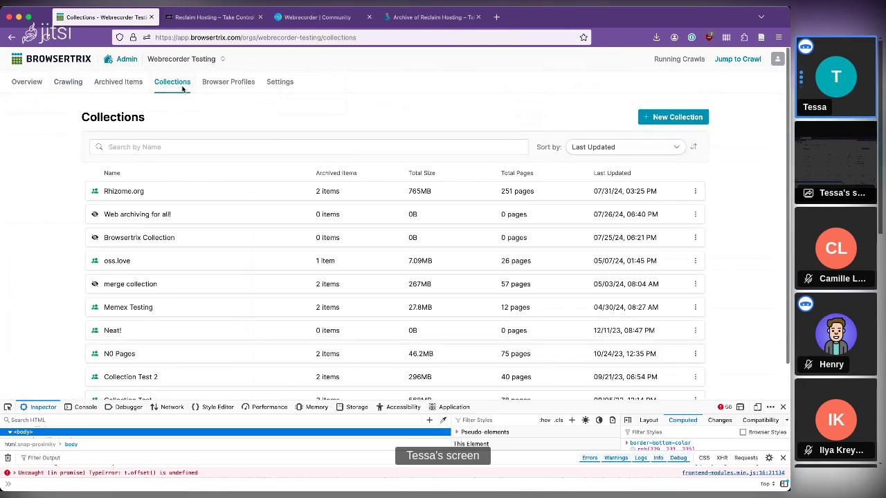
click(659, 117)
click(300, 161)
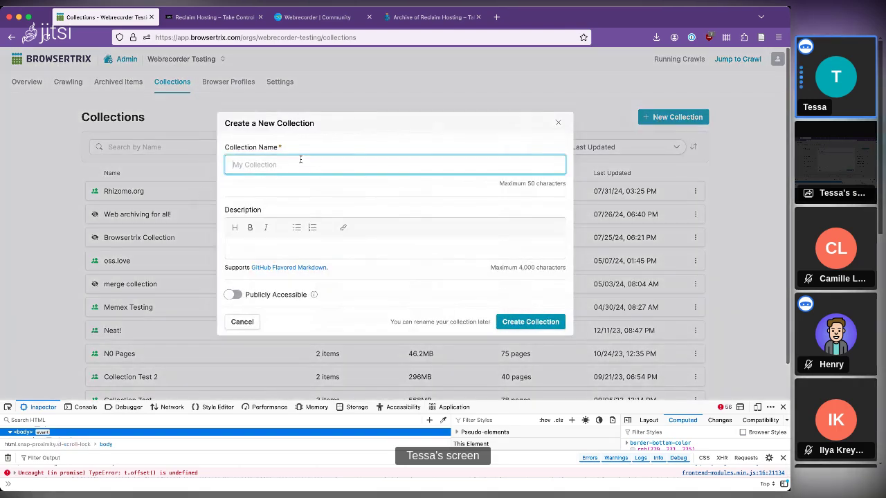
text(Reclaim Community Call)
Add a description with the second-level heading "Demo description" and the text "Lorem ipsum", and create the collection
click(364, 247)
text(Demo)
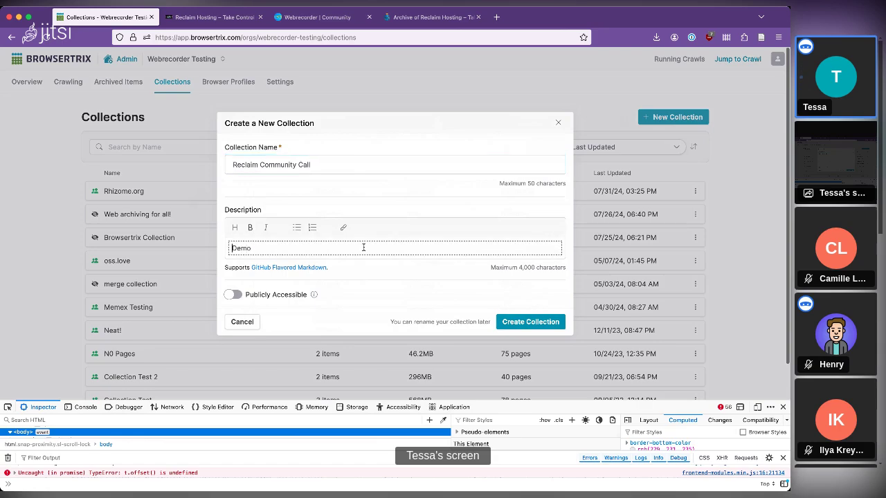
text(## )
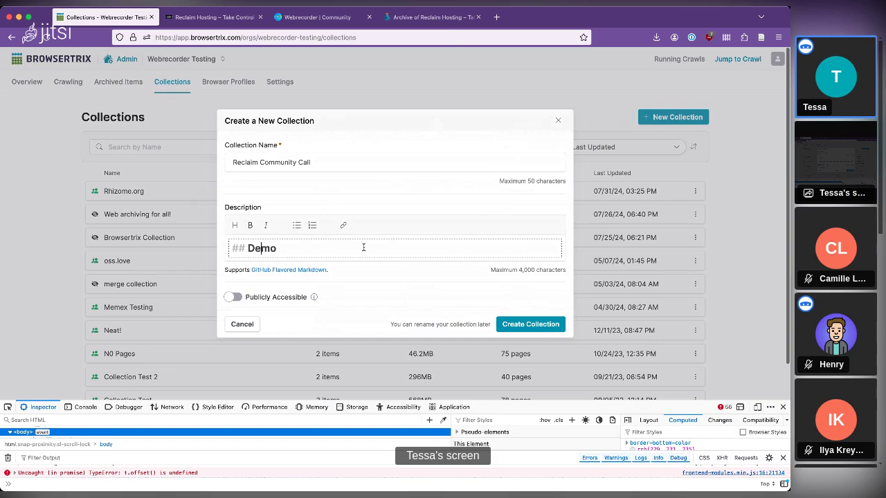
text( description)
key(Return)
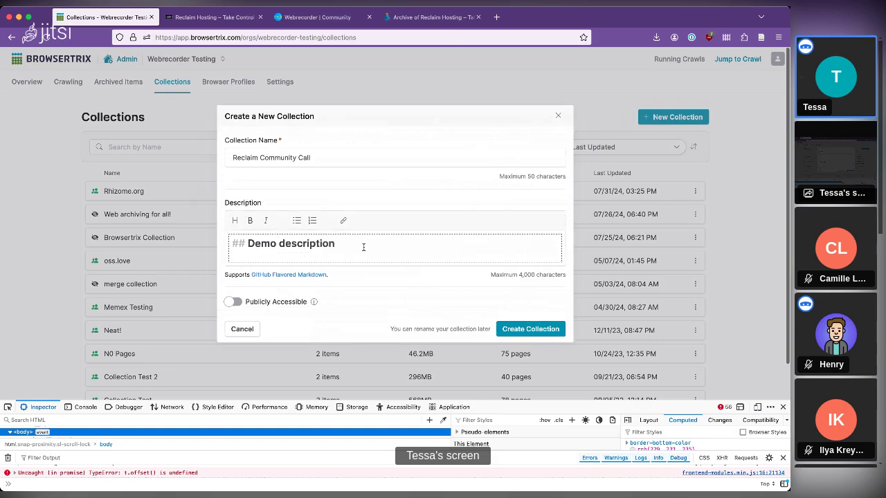
text(Lorem ipsum)
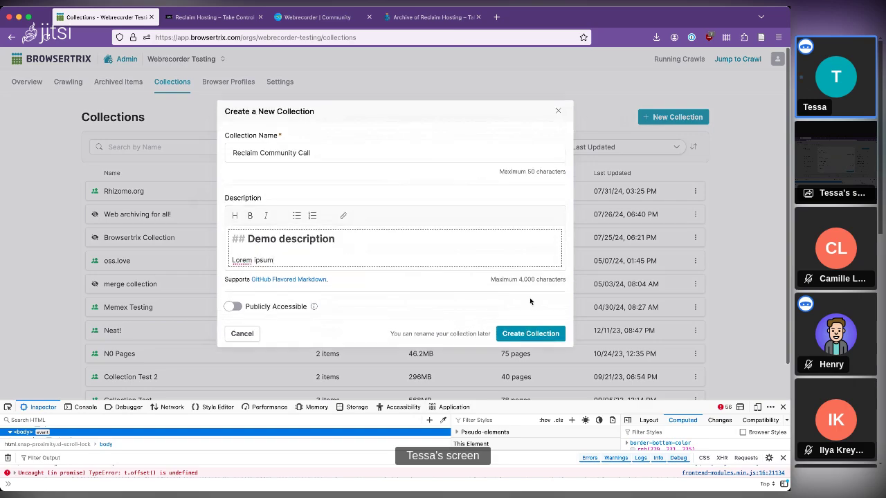
click(538, 333)
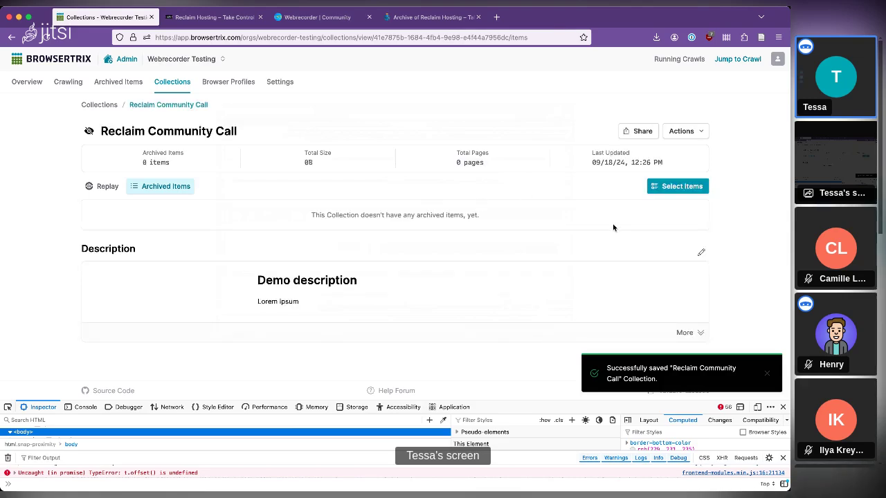
Add the WR community - Youtube and Reclaim Hosting crawls to the collection, with Auto-Add enabled for Reclaim Hosting
click(670, 191)
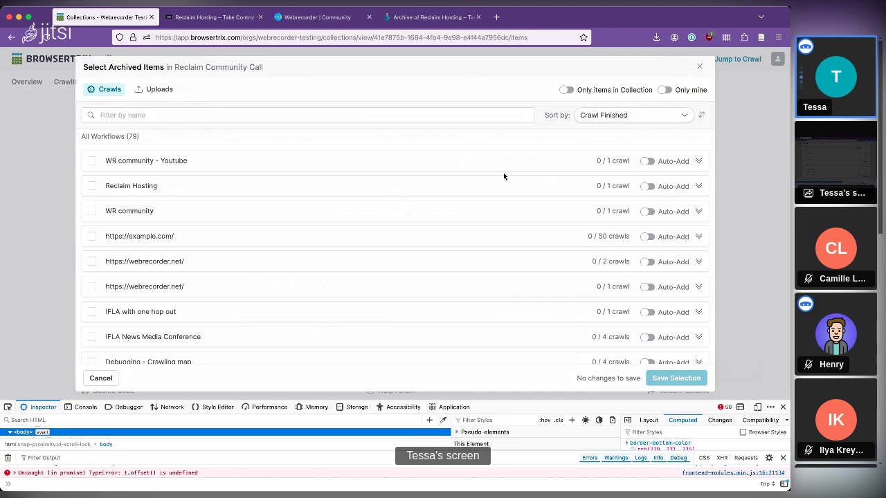
click(170, 162)
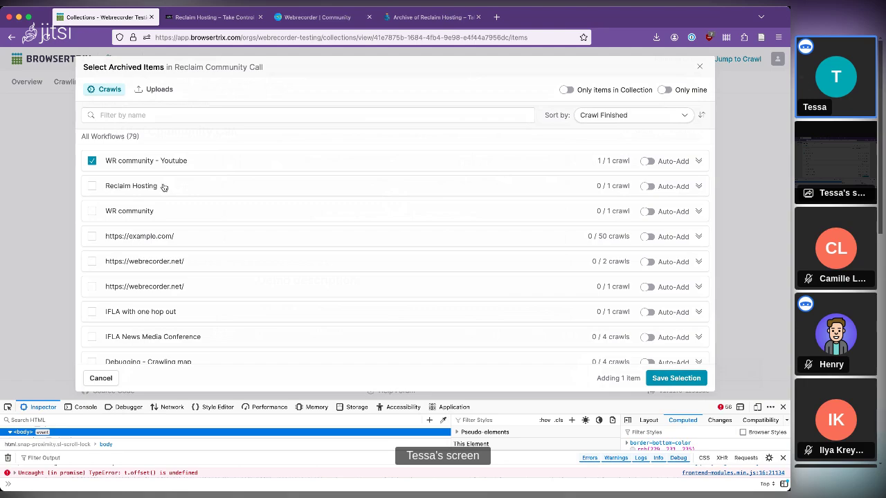
click(163, 187)
click(699, 164)
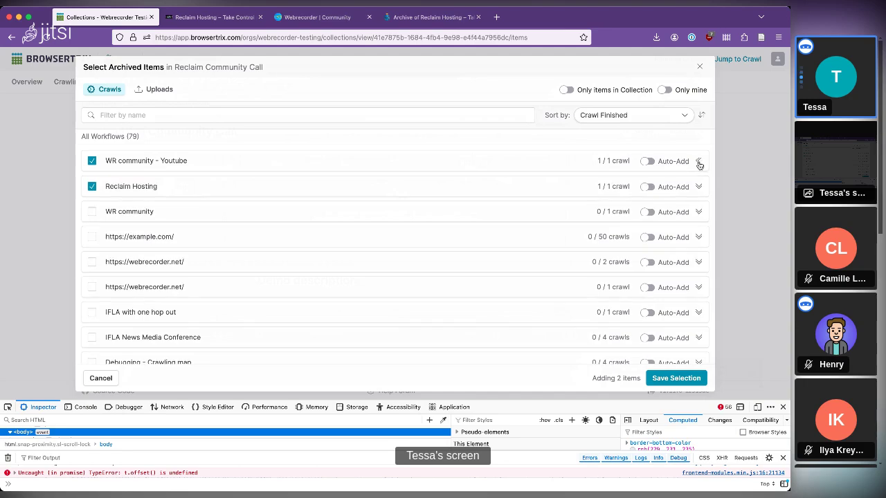
click(699, 207)
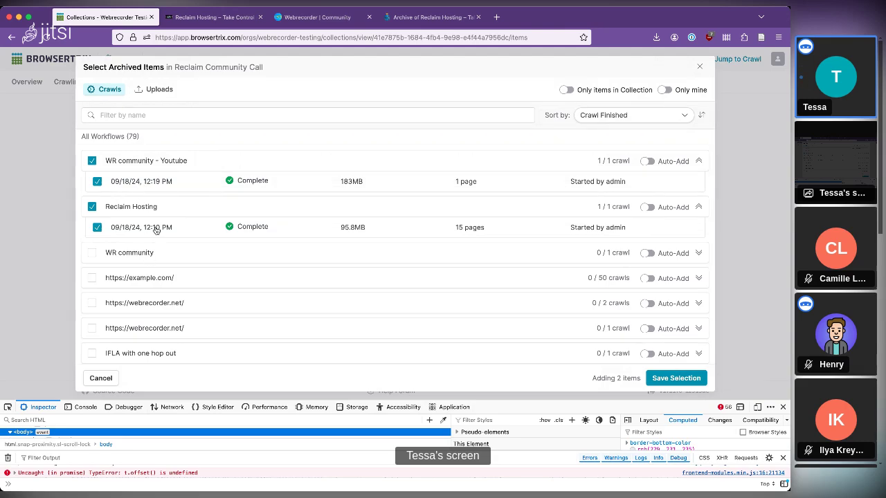
click(648, 208)
click(678, 379)
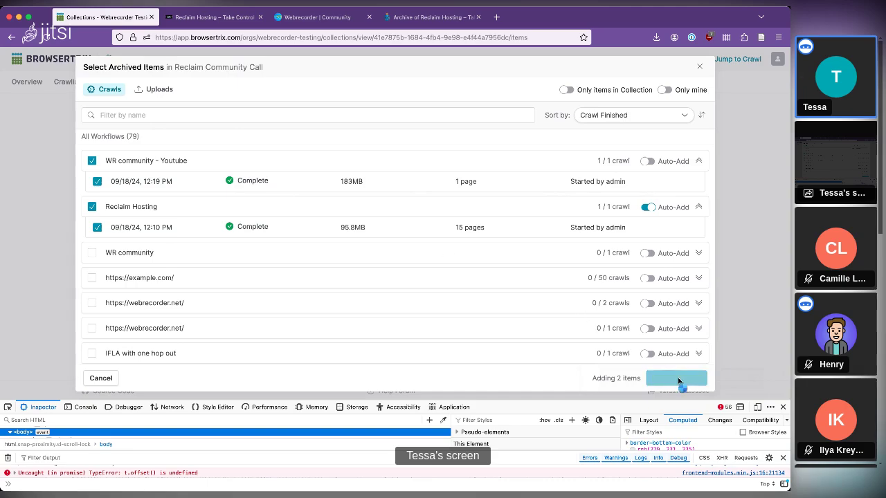
Open the collection's replay and look over its archived pages
scroll(427, 233, down, 1)
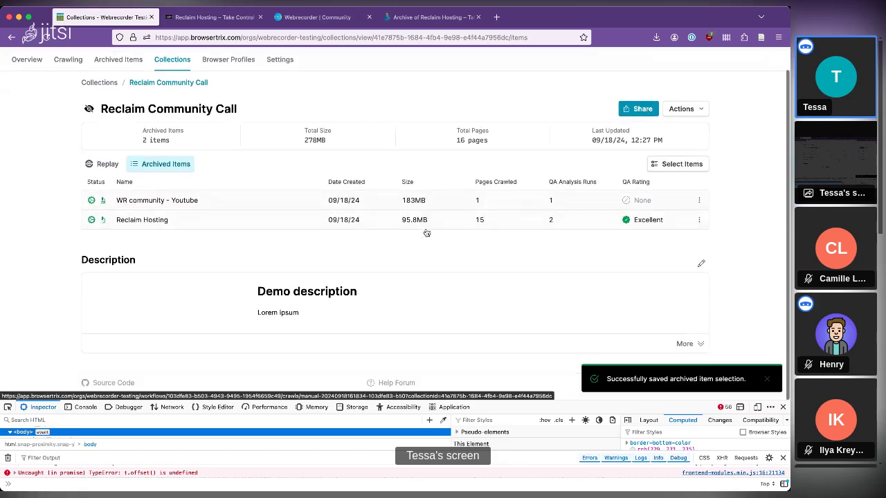
click(101, 173)
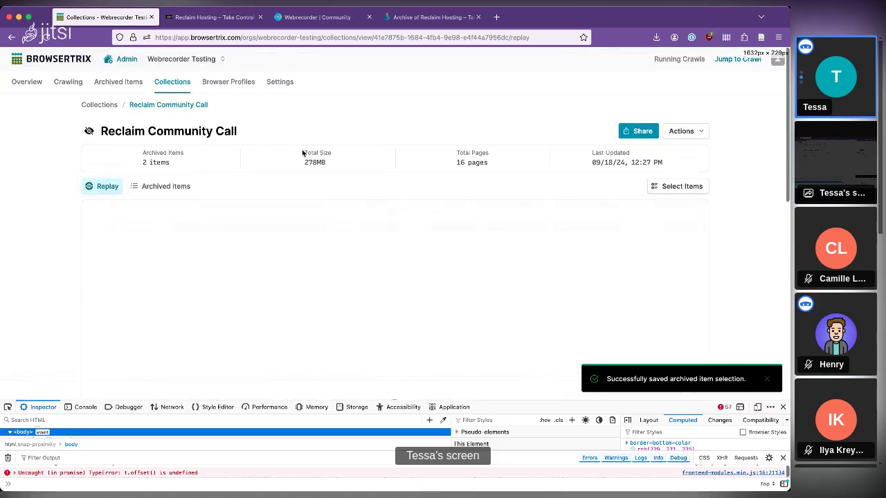
scroll(302, 152, down, 3)
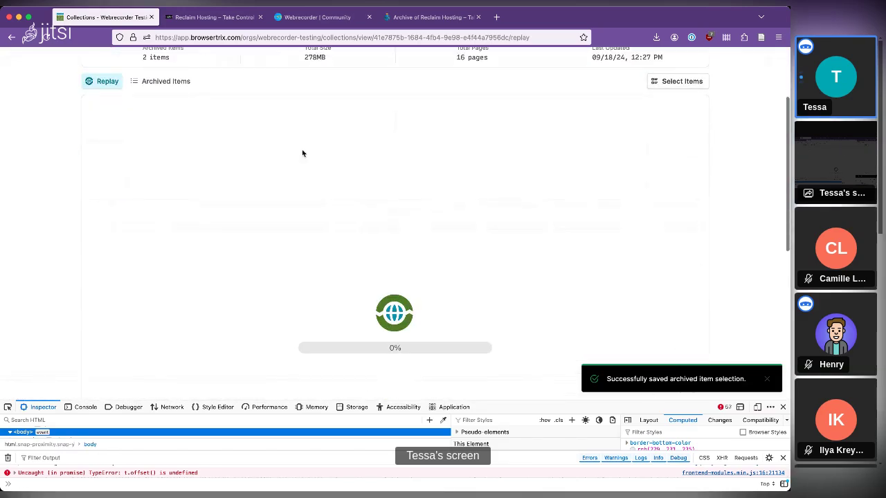
scroll(419, 163, down, 1)
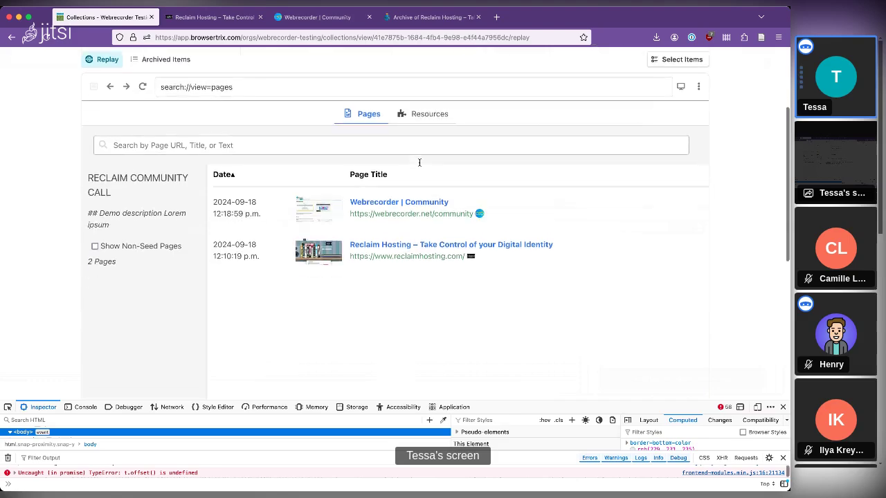
scroll(420, 163, down, 1)
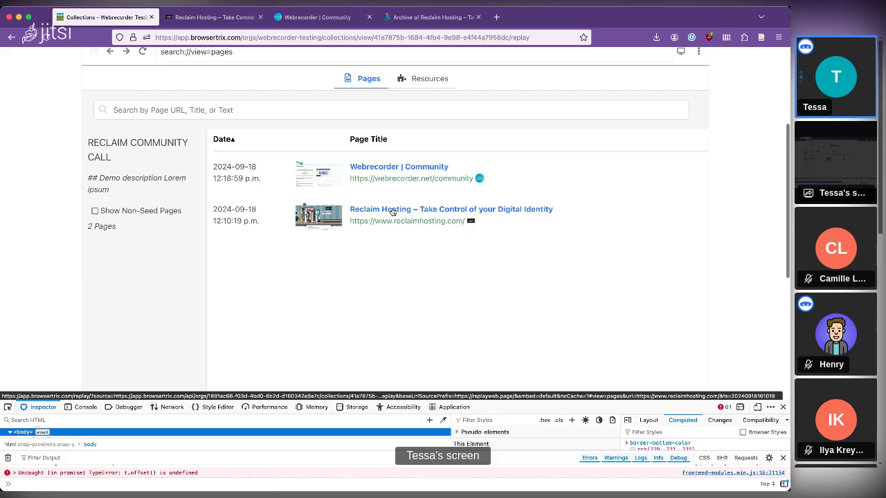
Make the Reclaim Community Call collection shareable to get its public link and embed code
scroll(392, 212, up, 3)
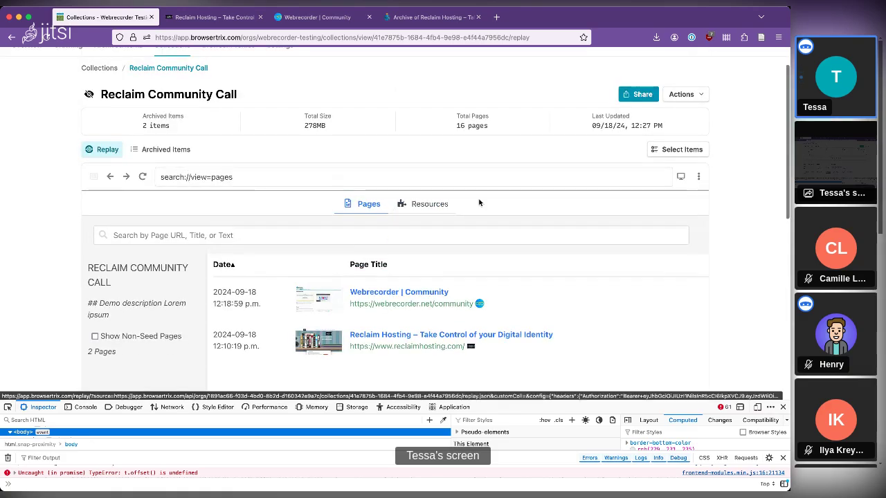
click(642, 98)
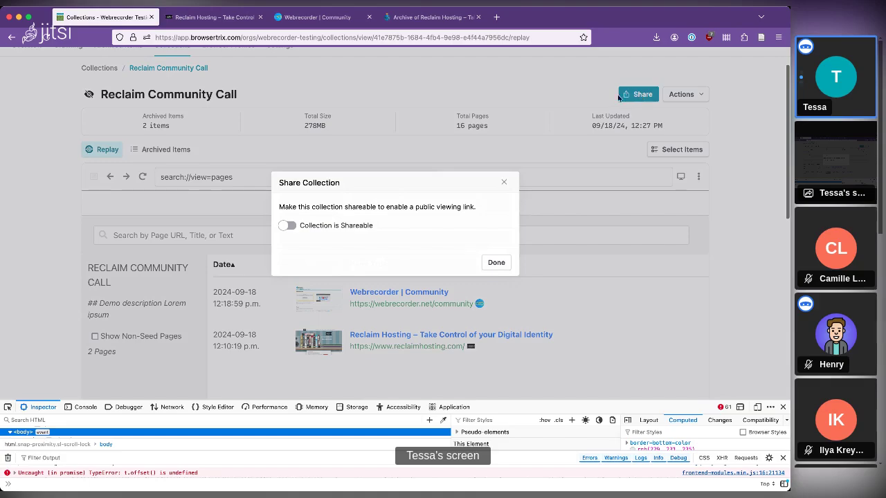
click(287, 227)
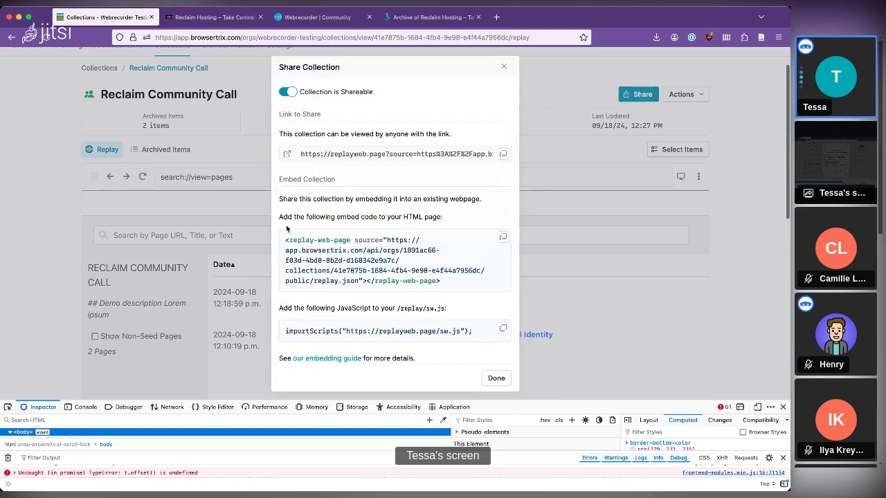
Examine the collection's share link, the replay-web-page embed code, and the importScripts line for /replay/sw.js
scroll(374, 138, down, 1)
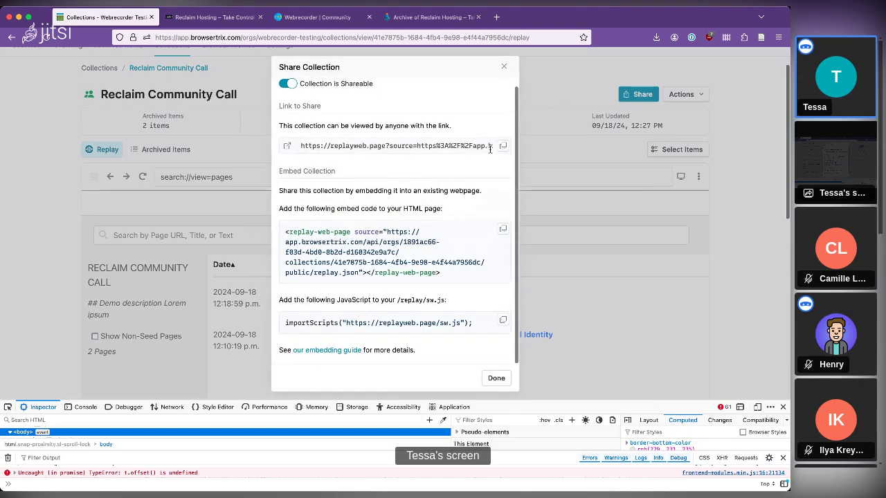
drag(302, 147, 465, 149)
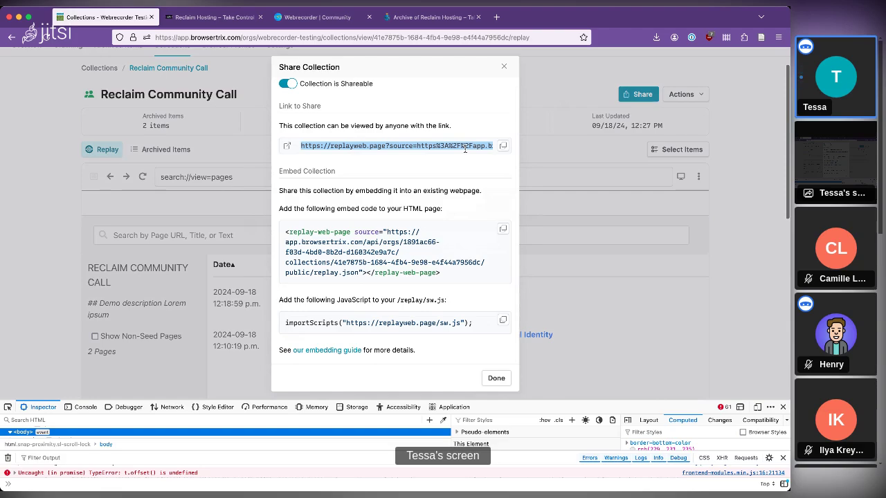
click(415, 172)
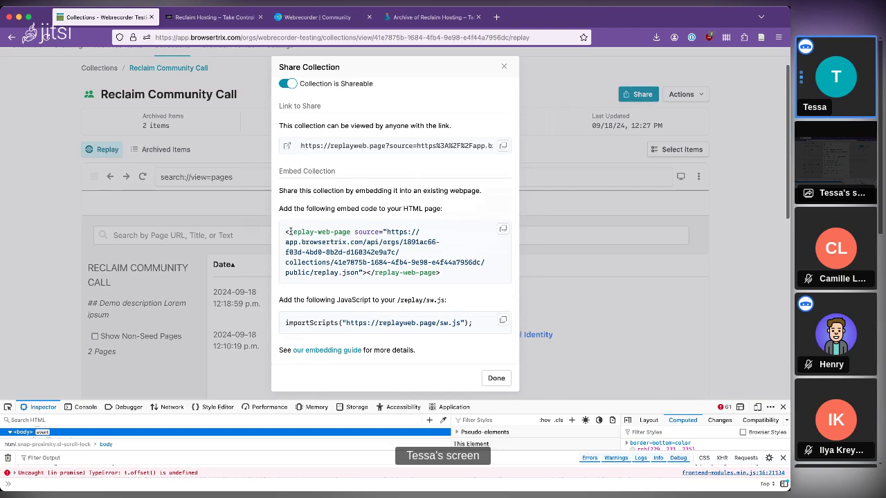
drag(290, 232, 351, 232)
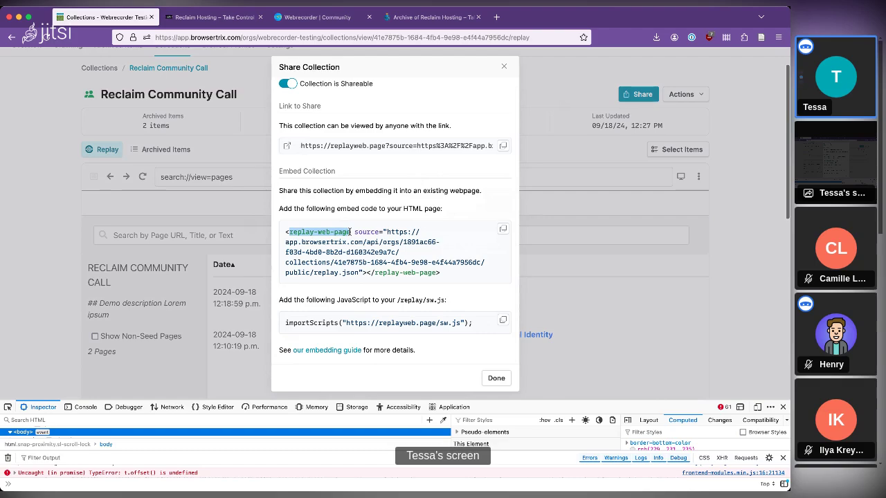
click(289, 232)
drag(285, 232, 447, 279)
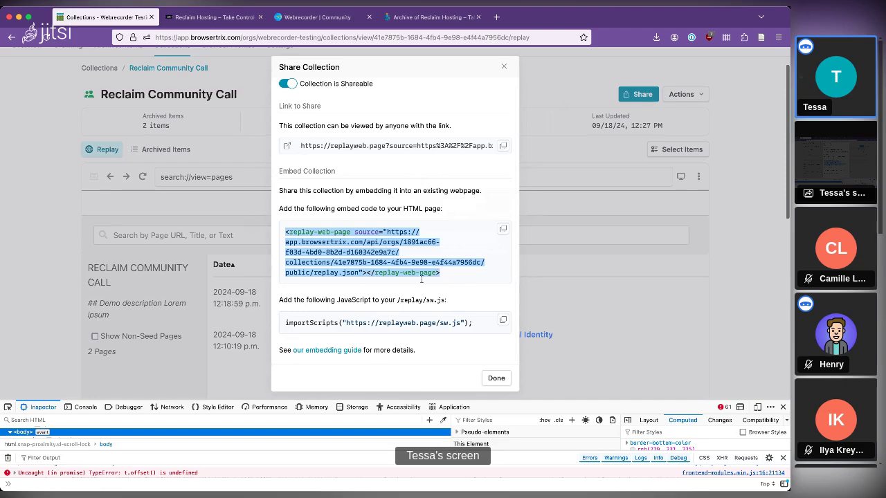
click(327, 323)
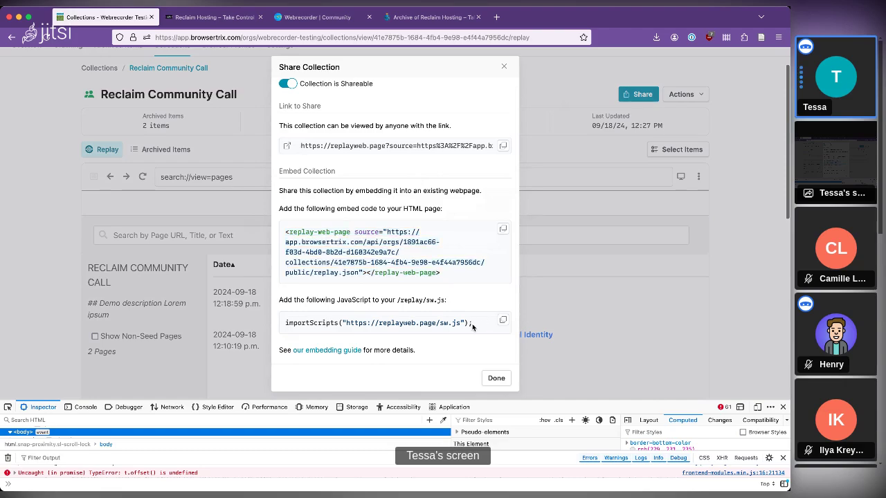
drag(474, 324, 285, 327)
click(286, 328)
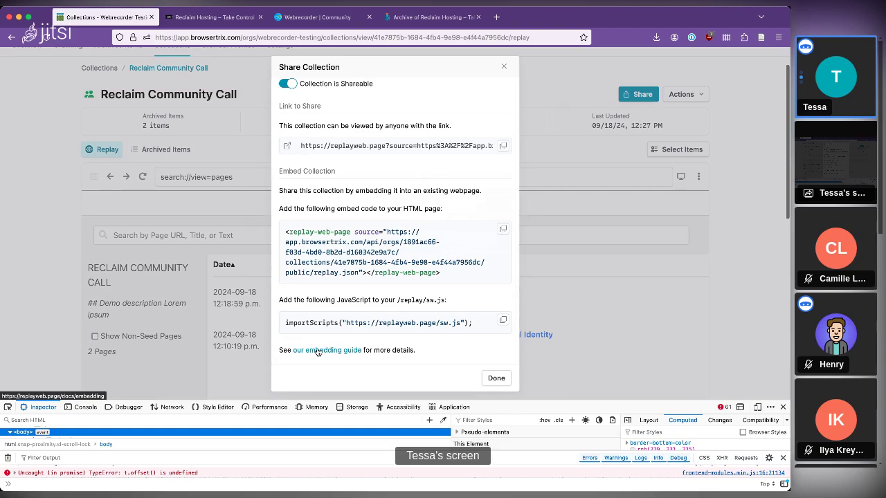
Search the web for "feminist institute" in a new browser tab and open The Feminist Institute's website
click(499, 24)
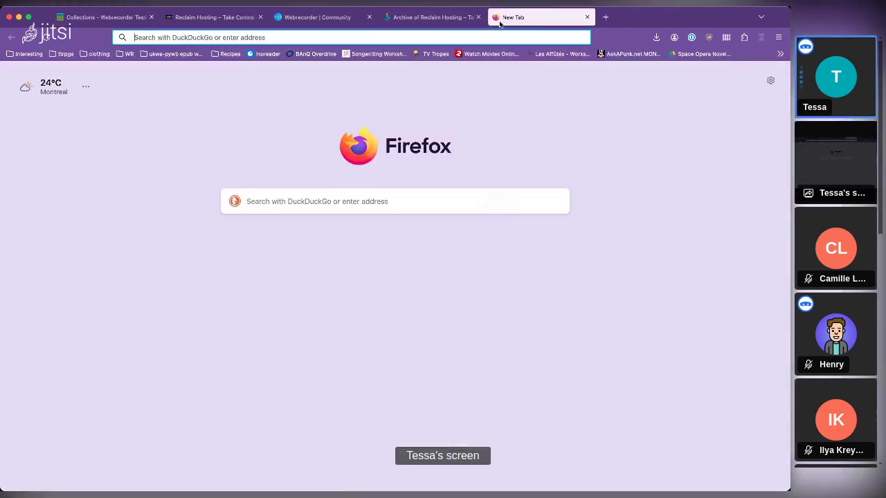
text(feminist institute)
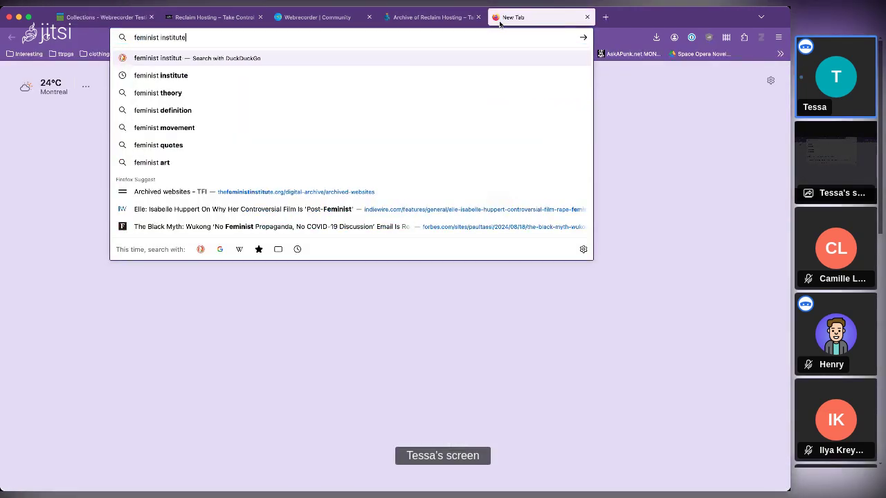
key(Return)
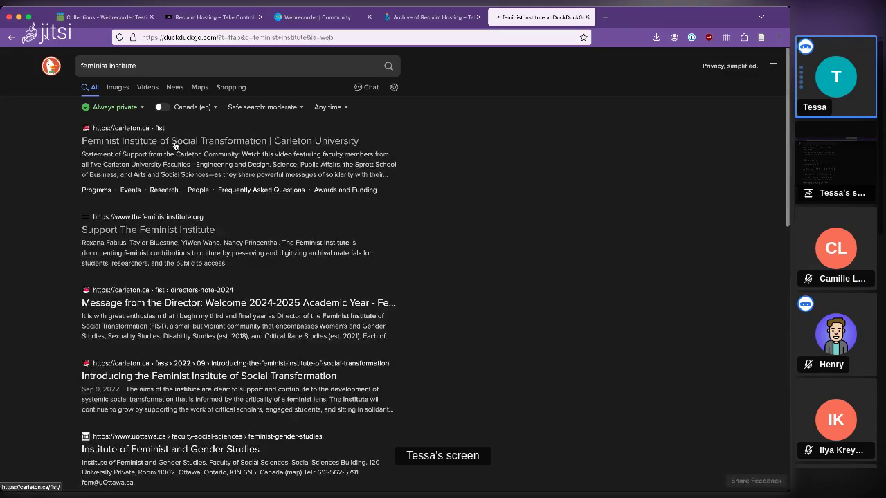
click(173, 143)
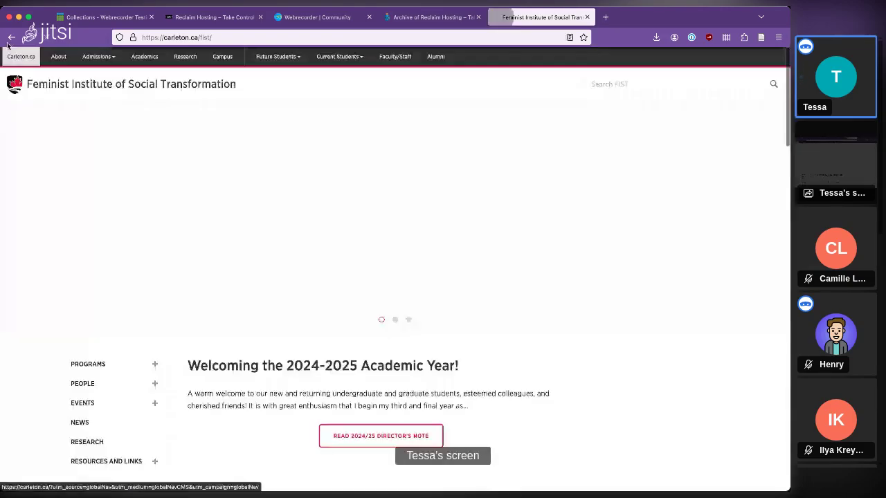
click(11, 39)
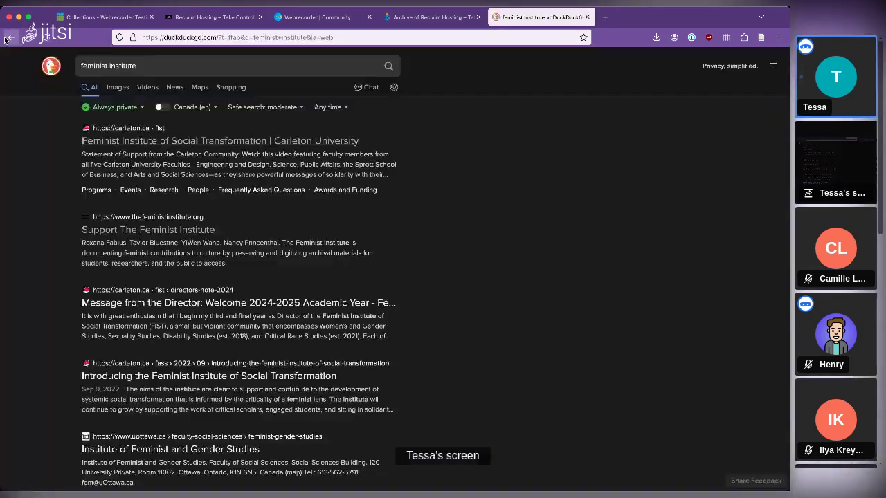
click(192, 232)
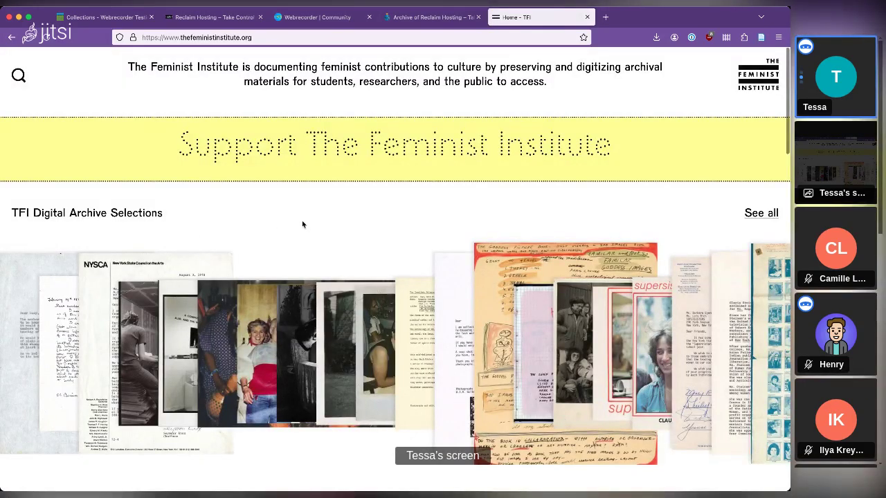
Open the Archived websites category of The Feminist Institute's digital archive and browse its records
scroll(302, 224, down, 5)
scroll(302, 220, down, 2)
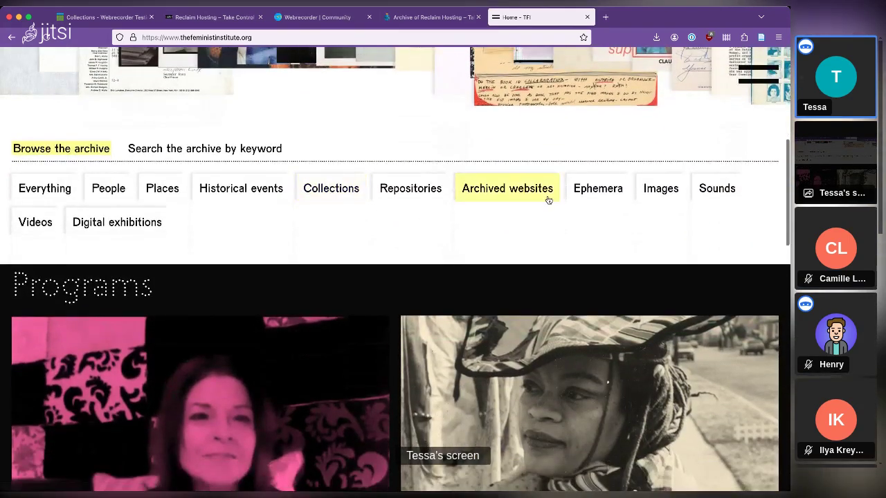
click(548, 200)
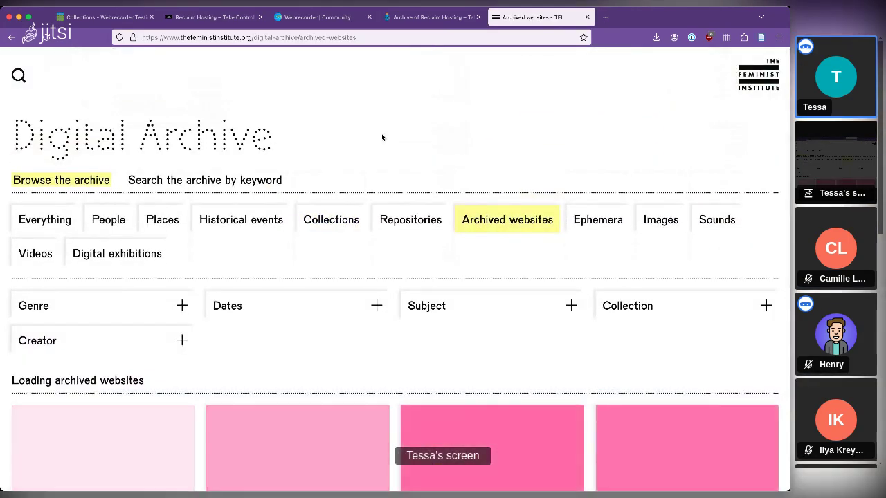
scroll(382, 135, down, 2)
scroll(381, 137, down, 4)
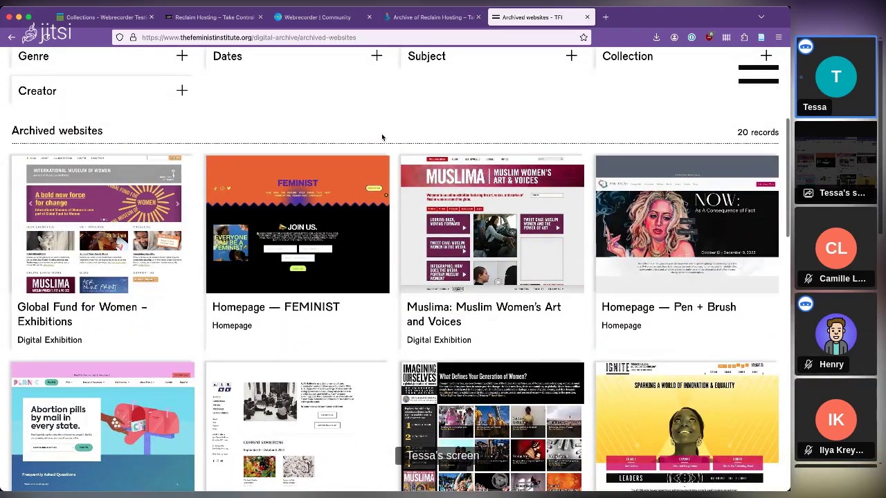
scroll(382, 137, down, 1)
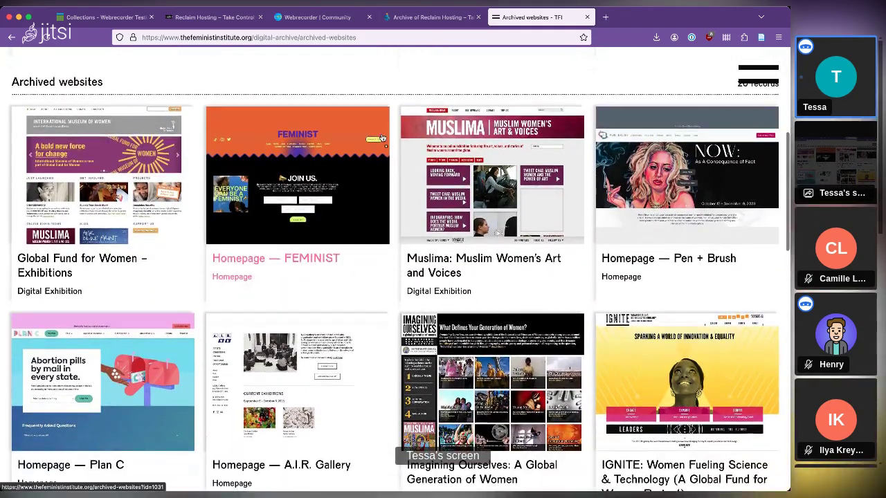
Open the Global Fund for Women – Exhibitions record and look over its embedded replay and descriptive metadata
click(100, 189)
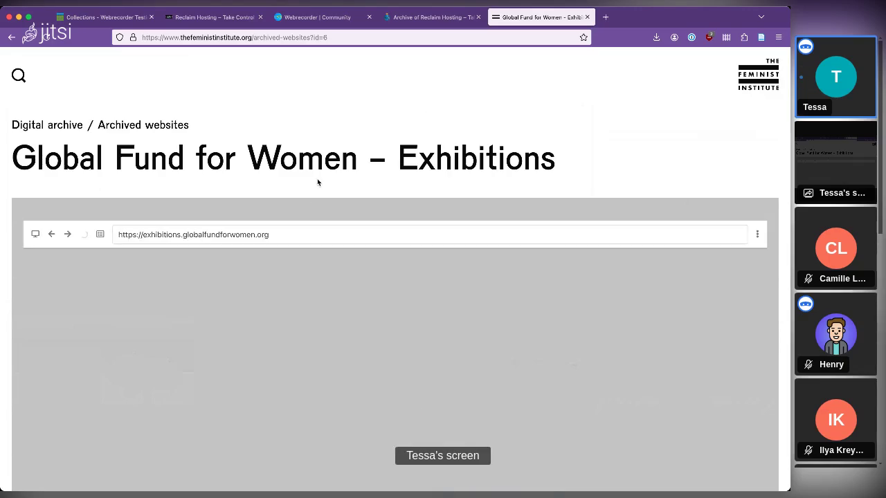
scroll(319, 182, down, 3)
scroll(318, 182, down, 3)
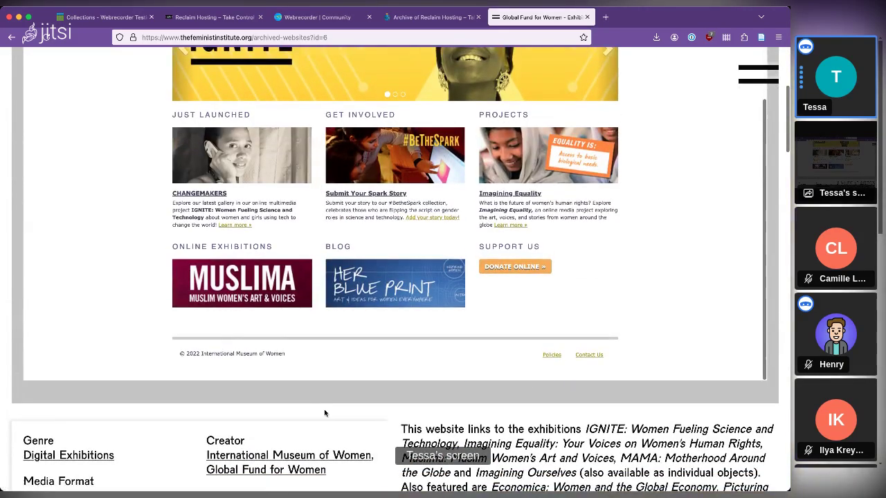
scroll(324, 409, down, 5)
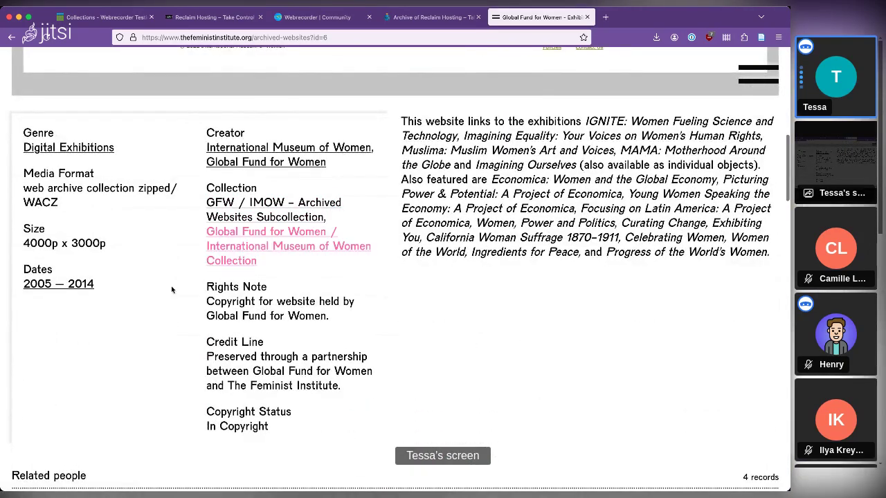
scroll(224, 378, down, 3)
scroll(224, 380, down, 1)
scroll(223, 381, up, 10)
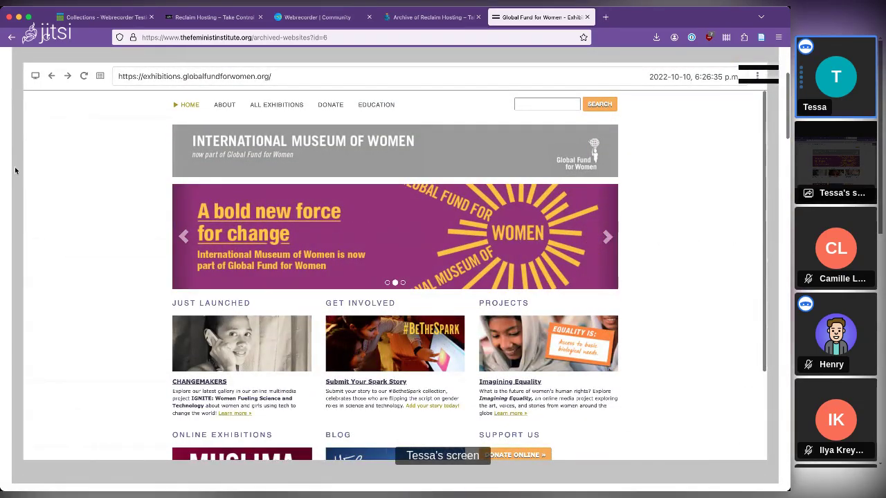
scroll(8, 173, up, 1)
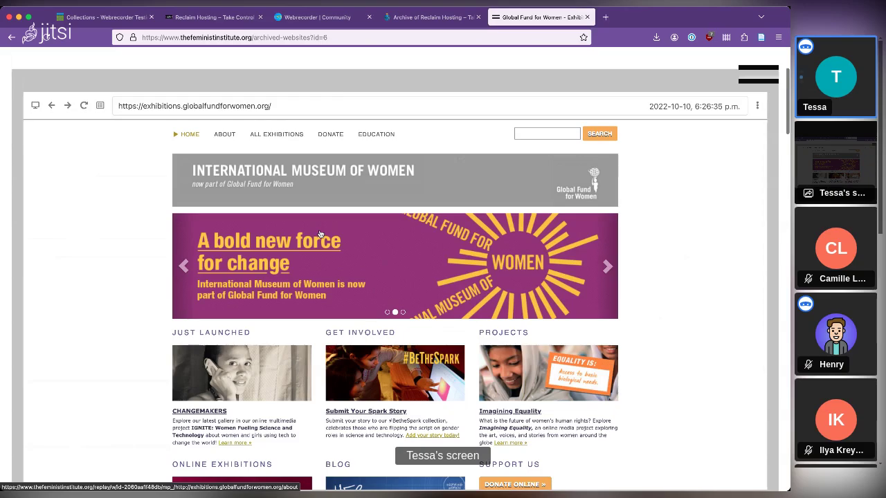
scroll(320, 234, down, 1)
scroll(320, 234, down, 3)
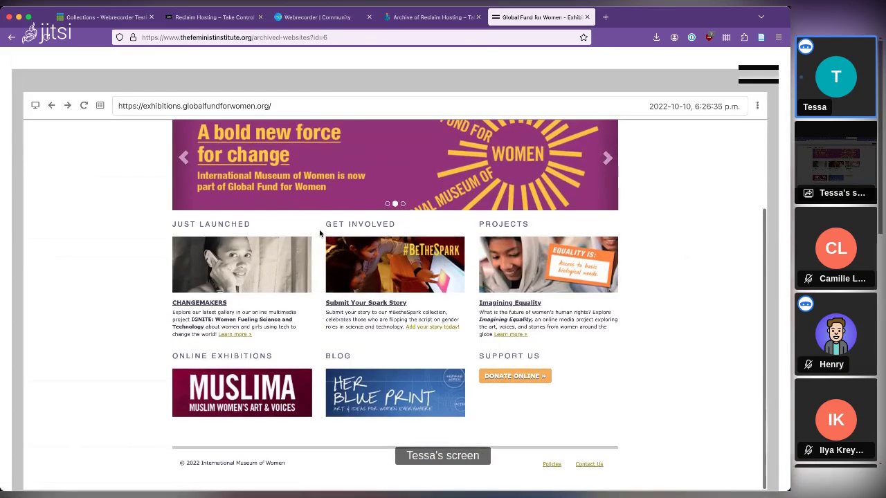
scroll(320, 234, up, 3)
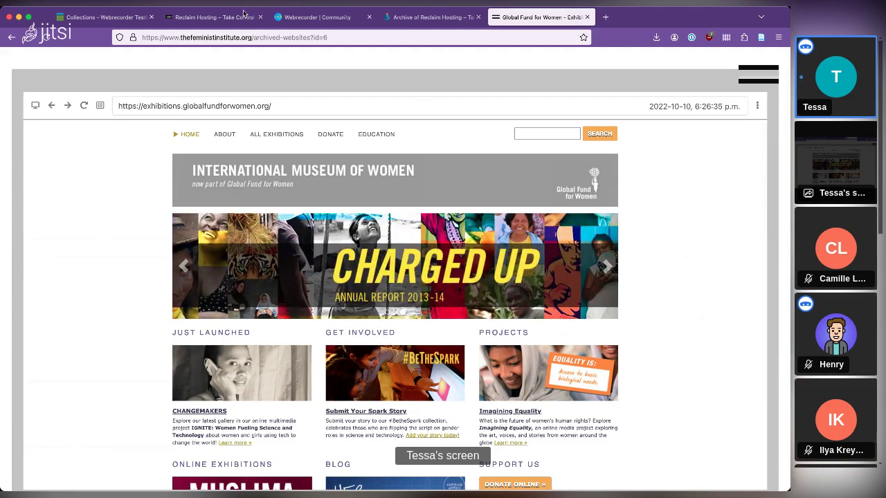
Return to the Reclaim Community Call collection in Browsertrix and close its sharing settings
click(119, 23)
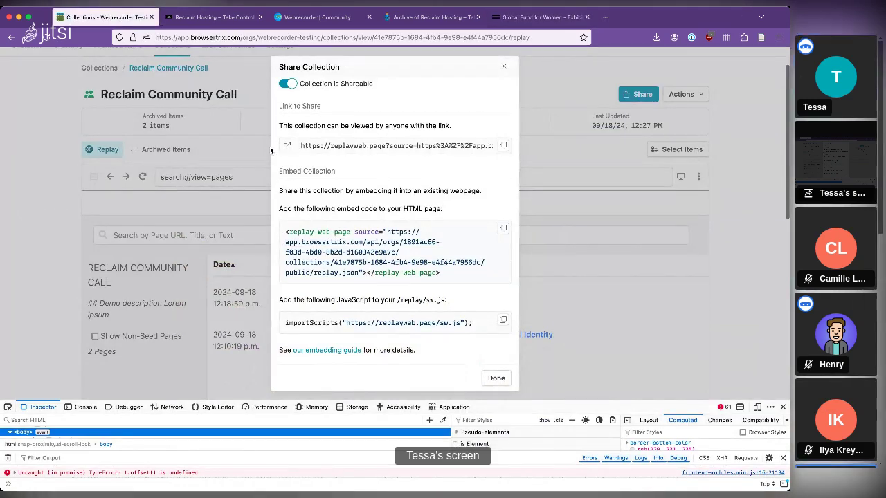
click(503, 67)
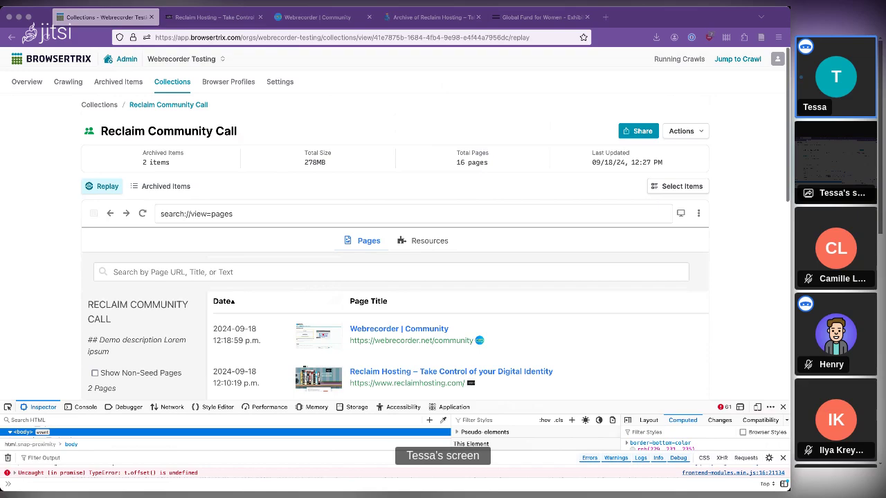
click(423, 94)
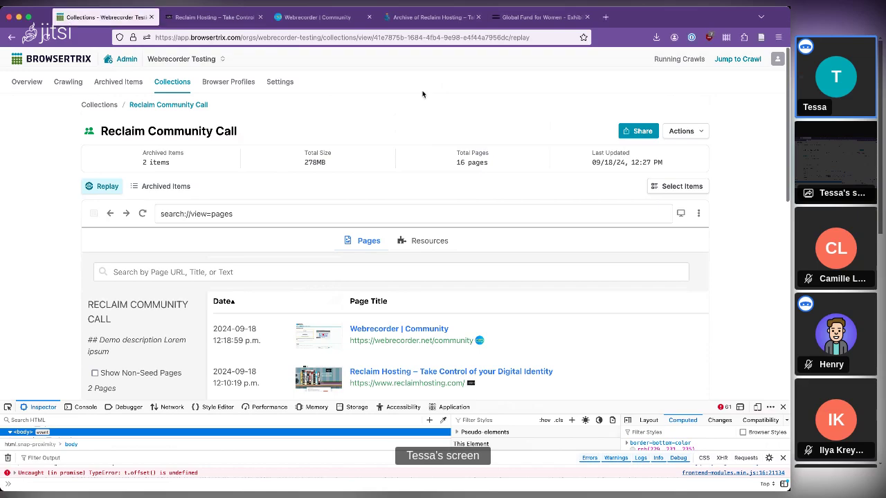
click(219, 86)
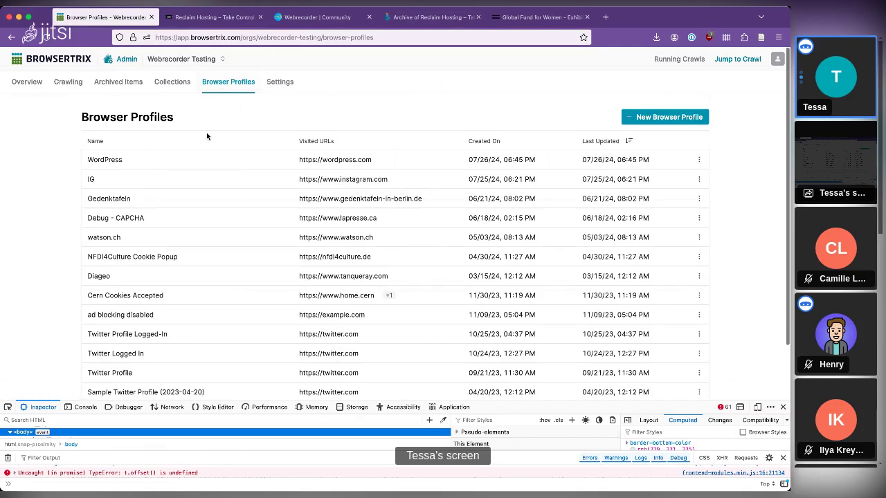
click(671, 119)
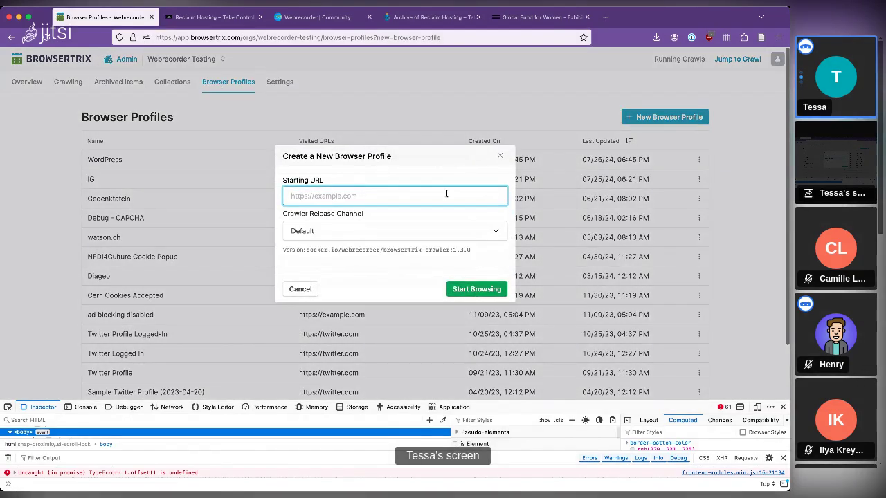
text(https:)
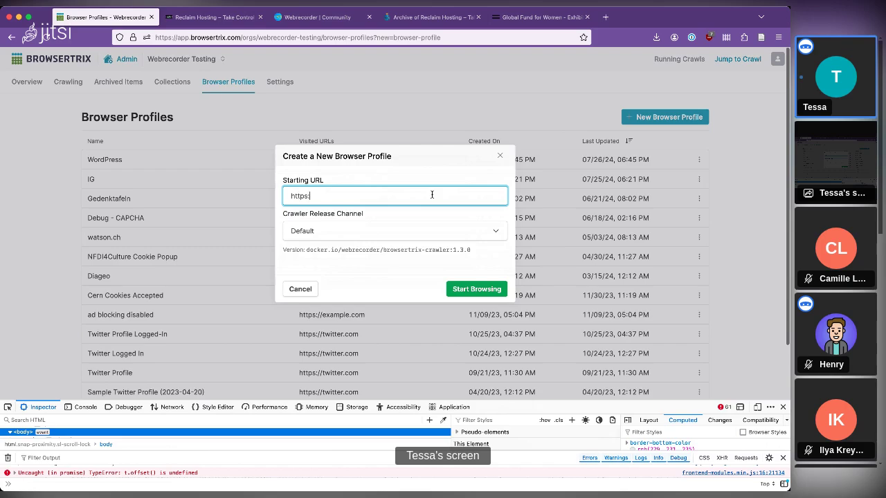
text(//specs.webrecorder.net)
click(485, 294)
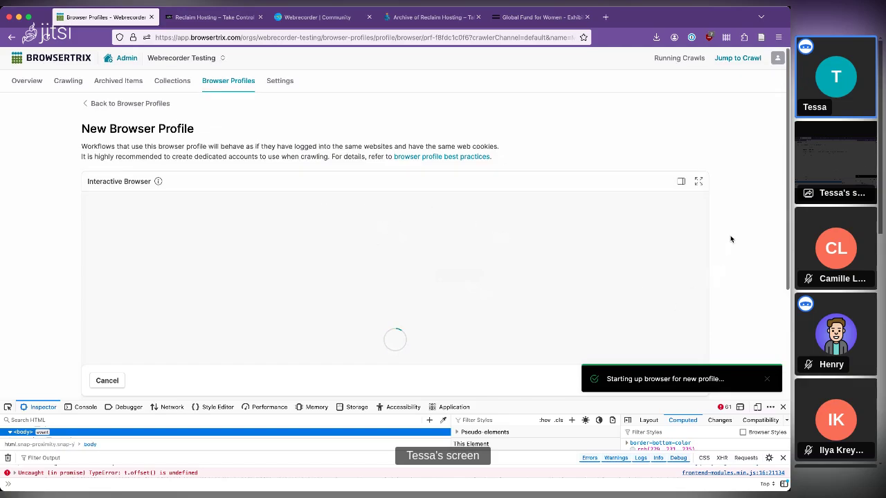
Go to brave://settings in the new profile's interactive browser
scroll(729, 237, down, 2)
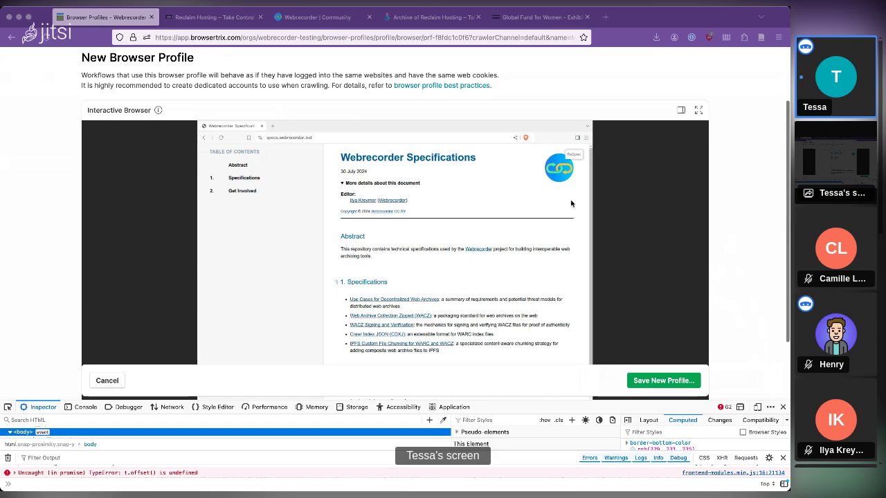
click(312, 137)
click(311, 136)
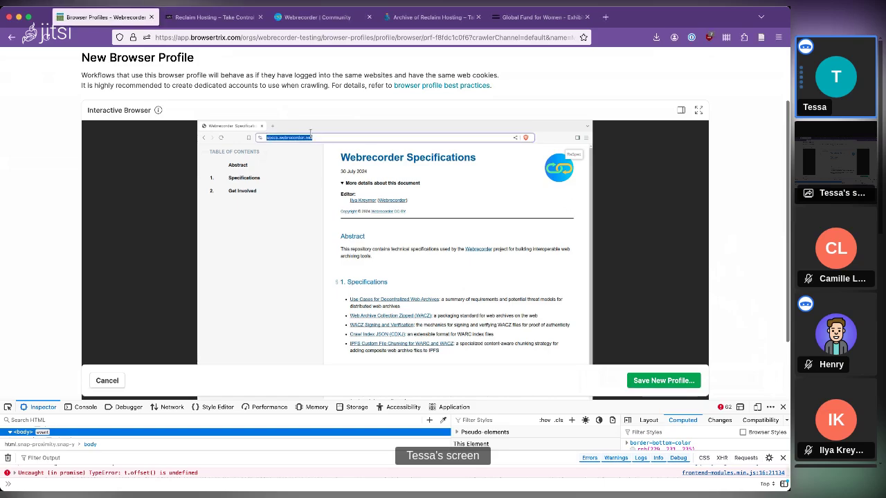
text(brave)
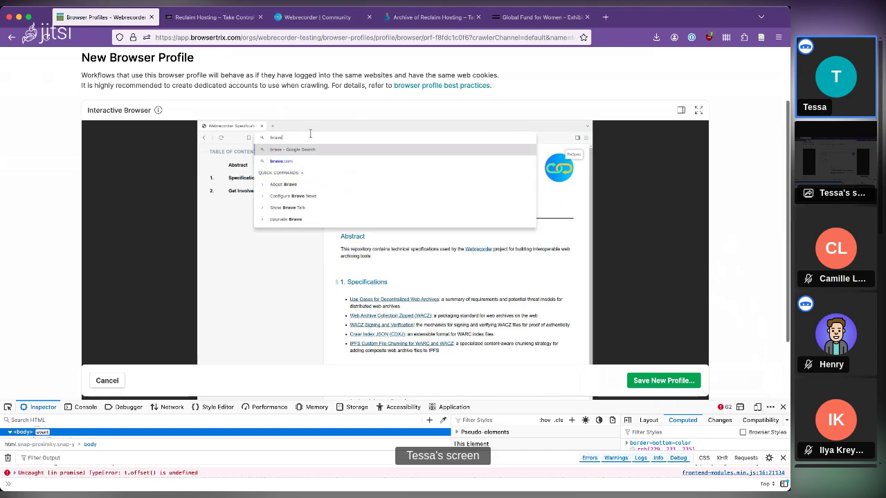
text(://settings)
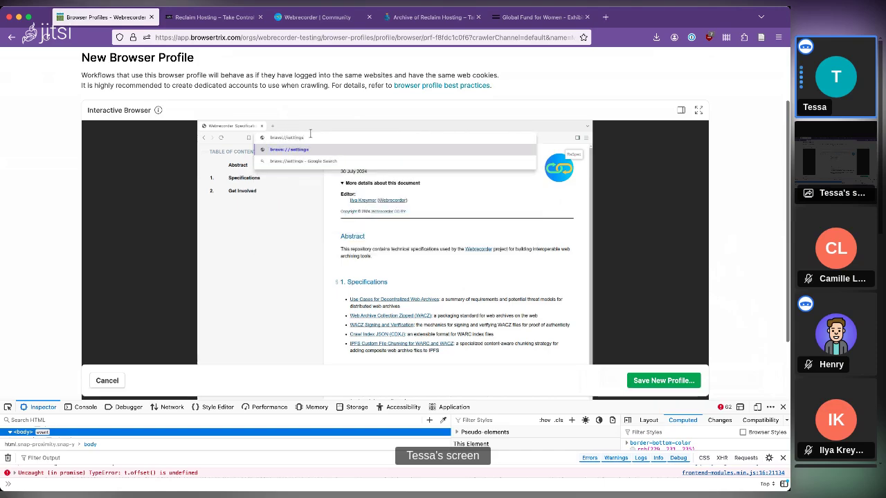
key(Return)
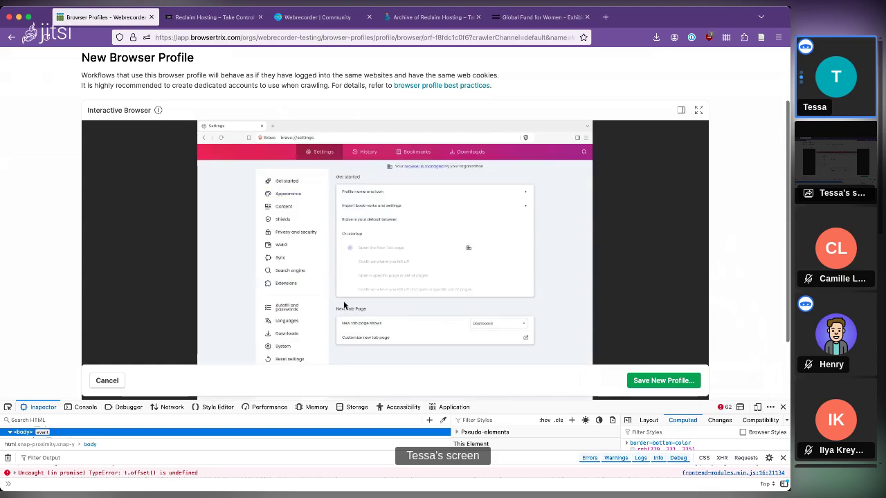
Look through the Privacy and security settings, including Site and Shields Settings and the Shields status page, for ad-blocking options
click(292, 237)
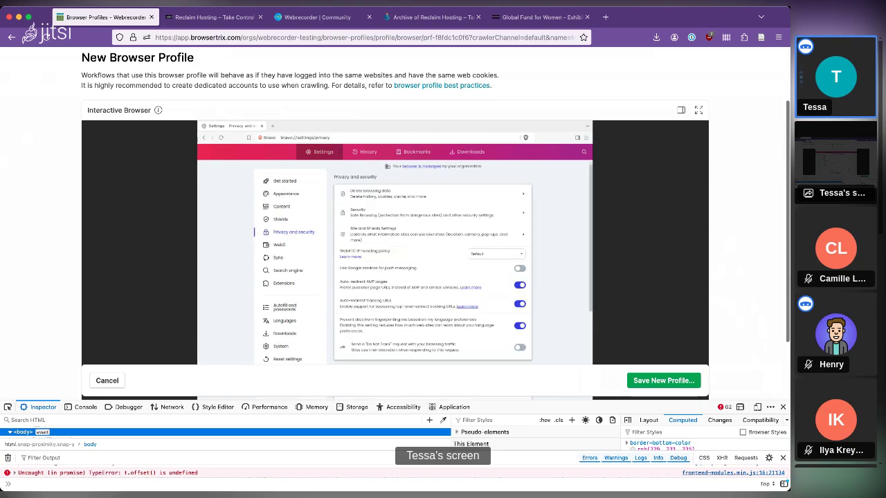
click(534, 193)
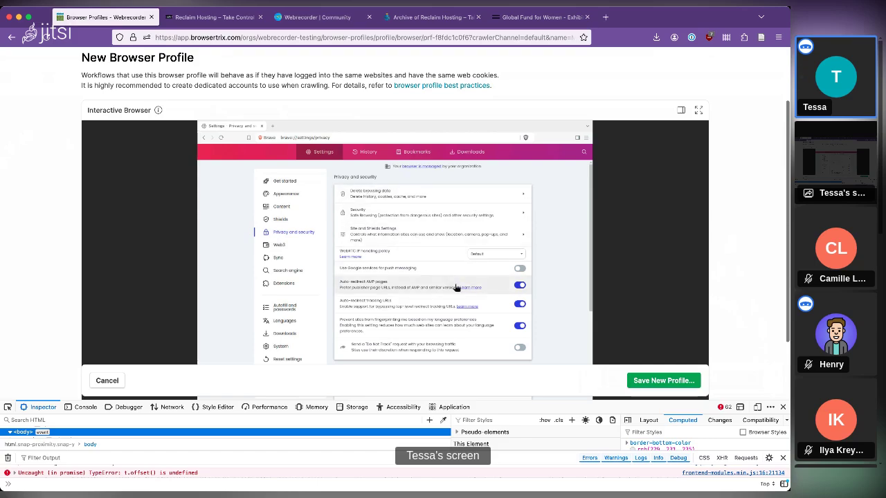
scroll(485, 263, down, 3)
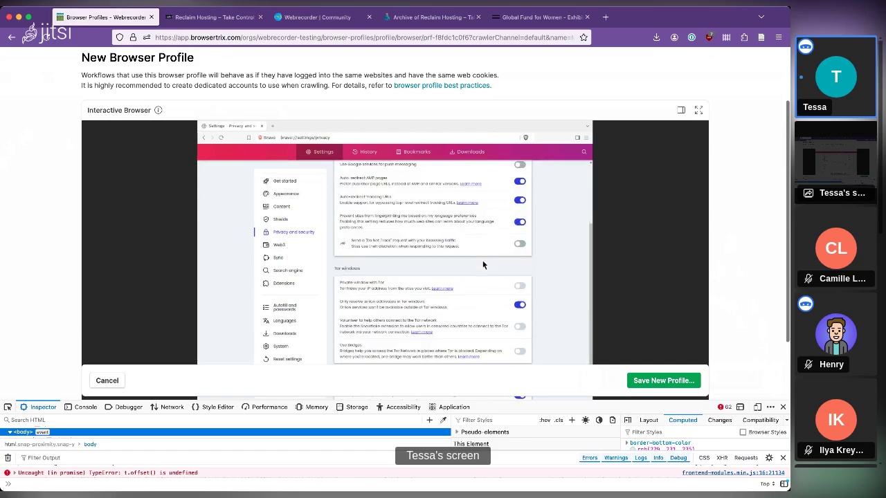
scroll(484, 265, up, 3)
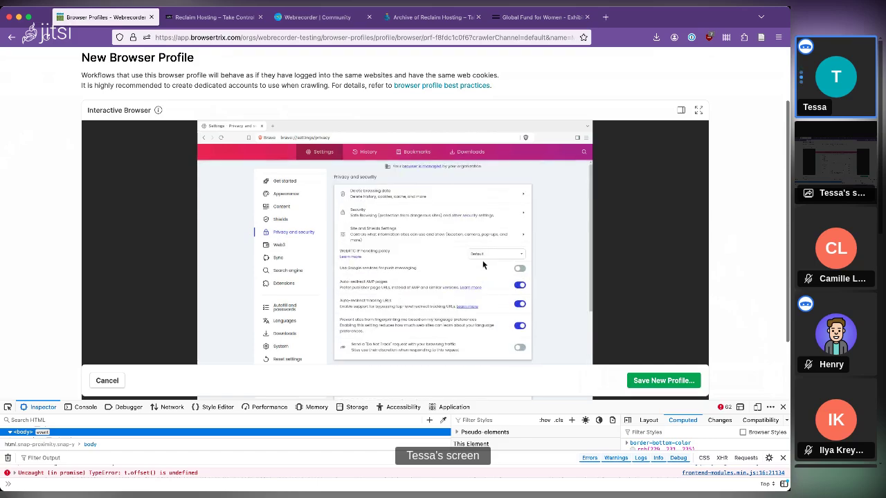
click(443, 236)
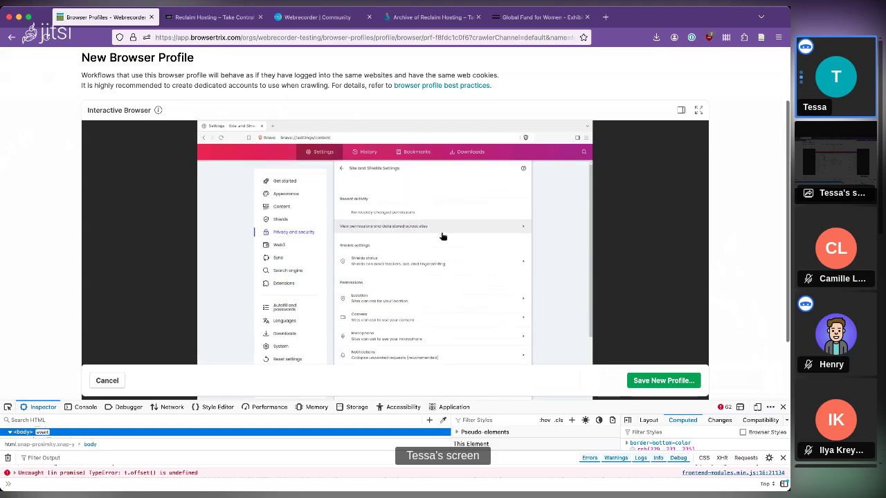
click(441, 259)
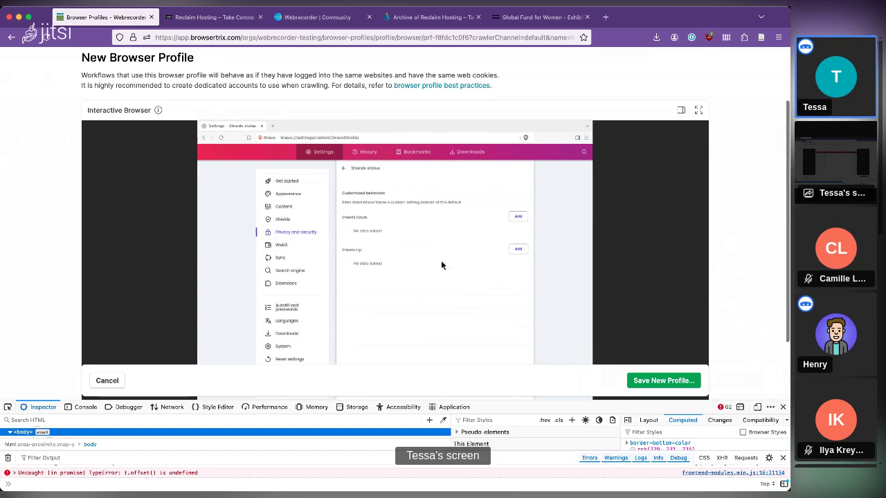
click(340, 169)
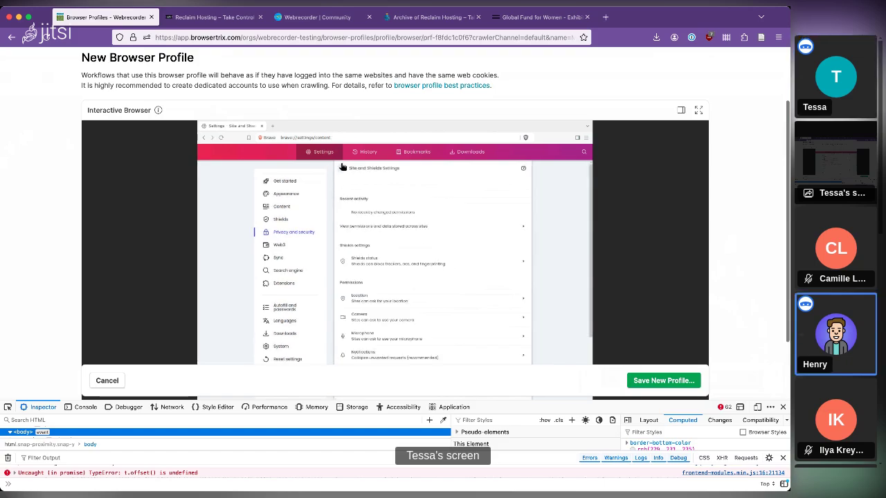
In the Shields settings, disable trackers and ads blocking, HTTPS connection upgrades and fingerprint blocking, and allow all cookies
click(282, 220)
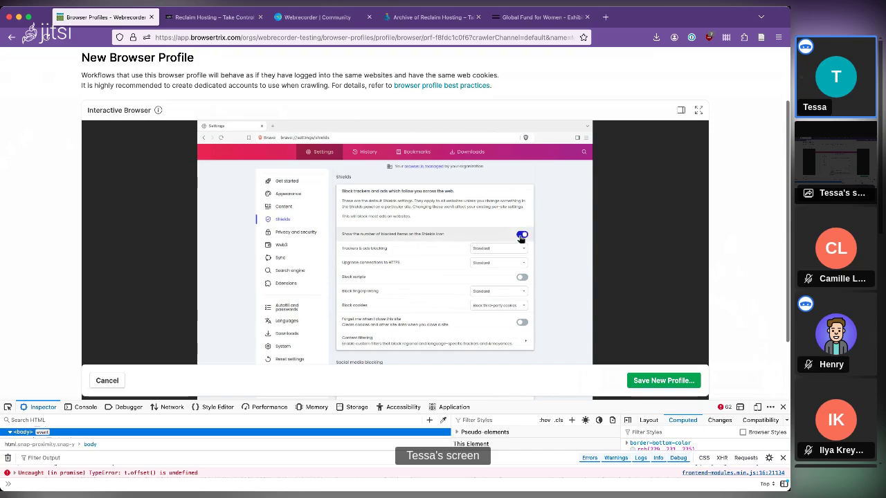
click(499, 250)
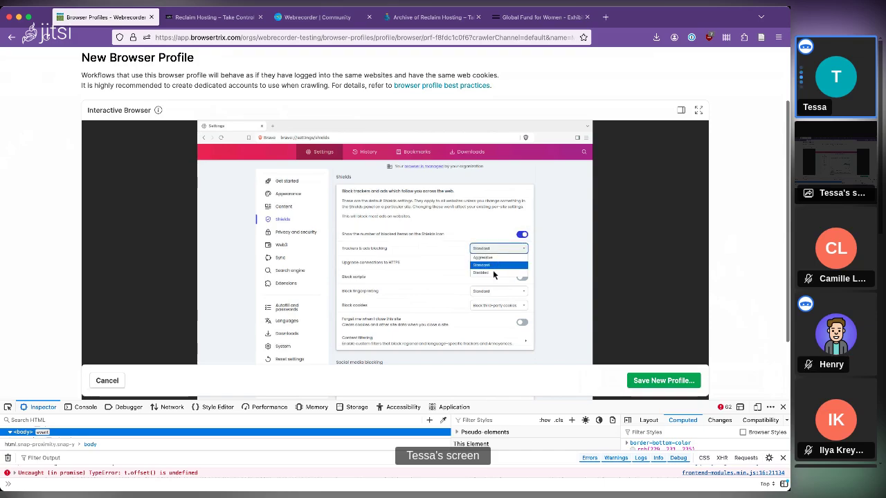
click(493, 275)
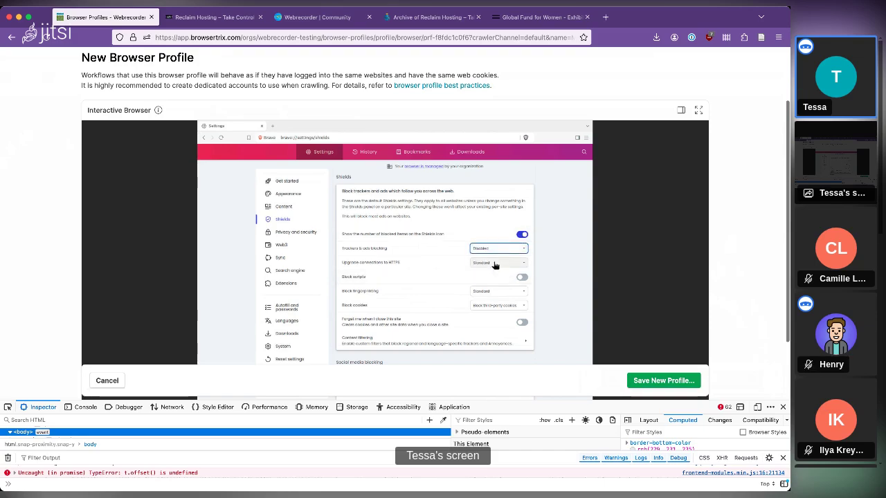
click(494, 265)
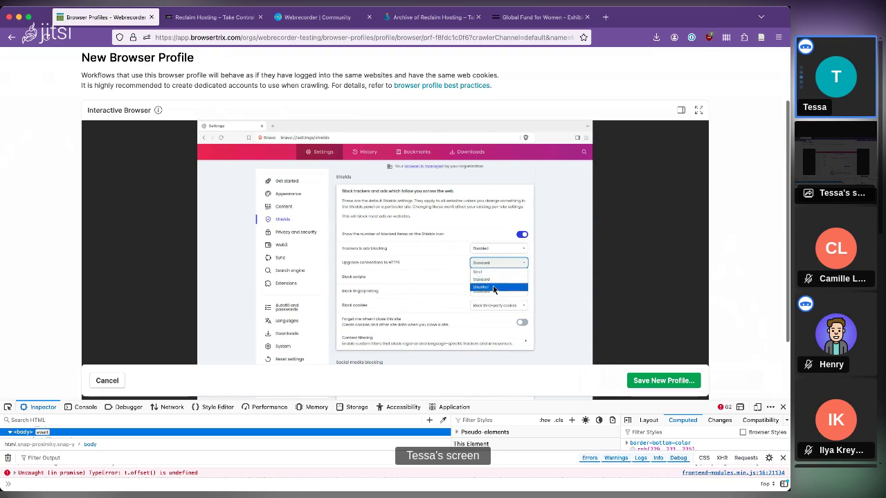
click(494, 288)
click(495, 291)
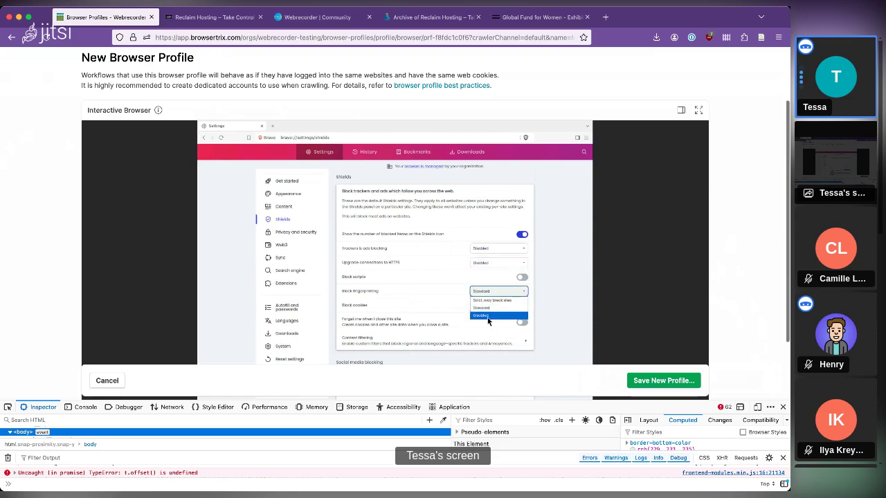
click(488, 317)
click(493, 306)
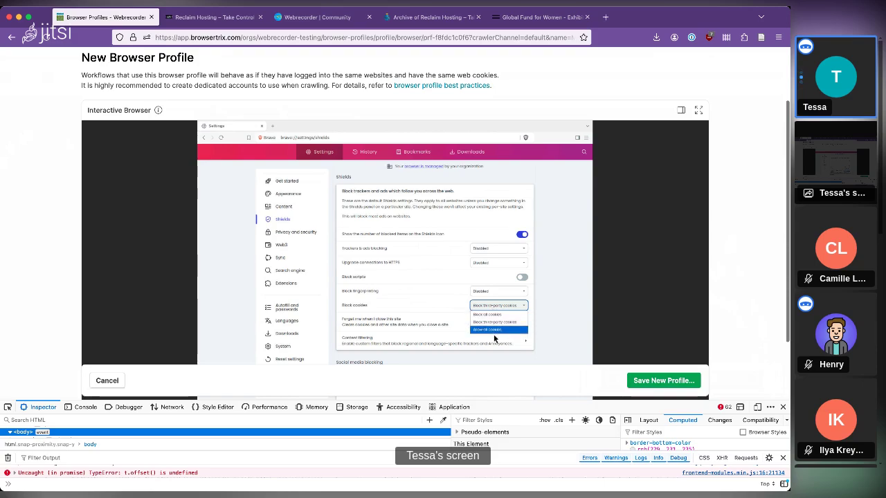
click(495, 330)
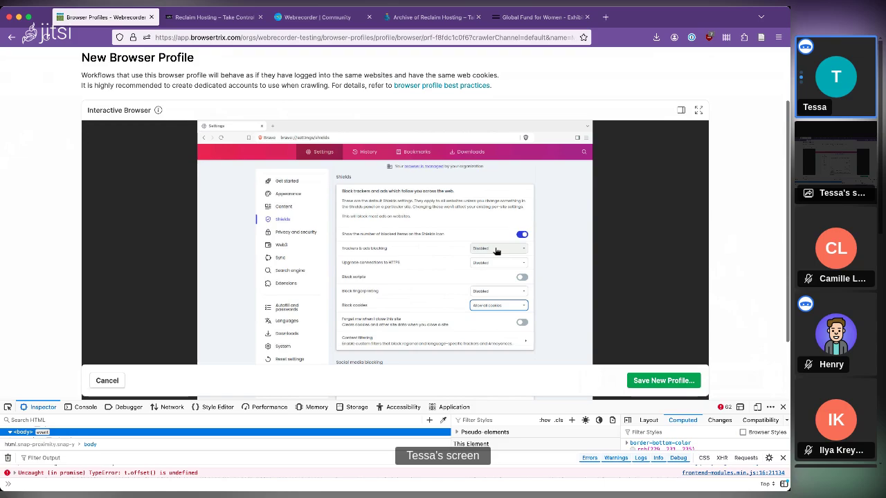
click(574, 260)
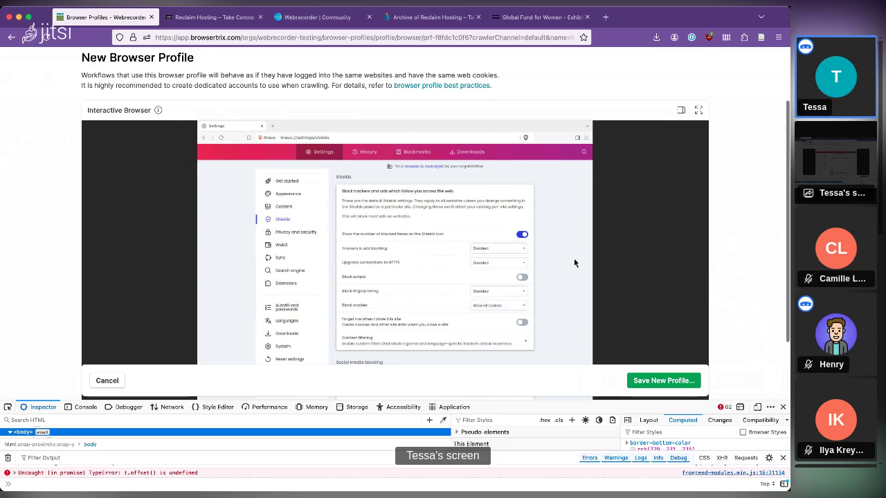
Save the configured browser profile under the name "brave with no ad blocking"
click(659, 382)
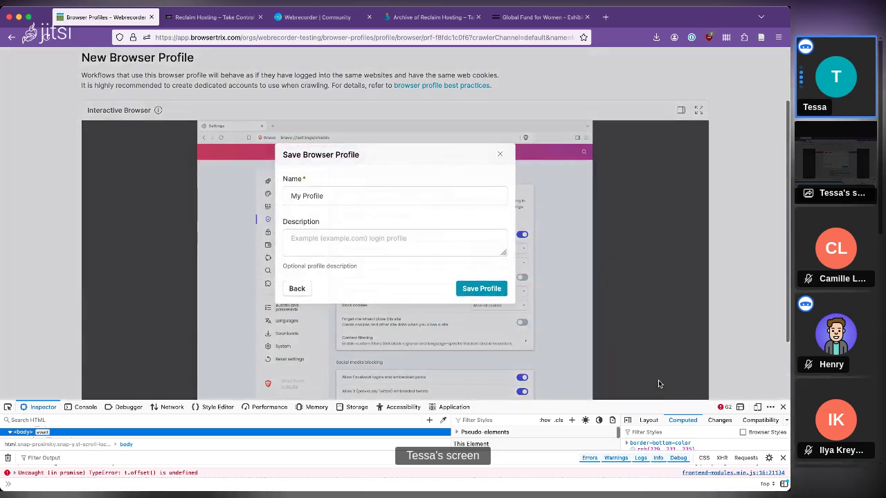
triple_click(386, 202)
text(b)
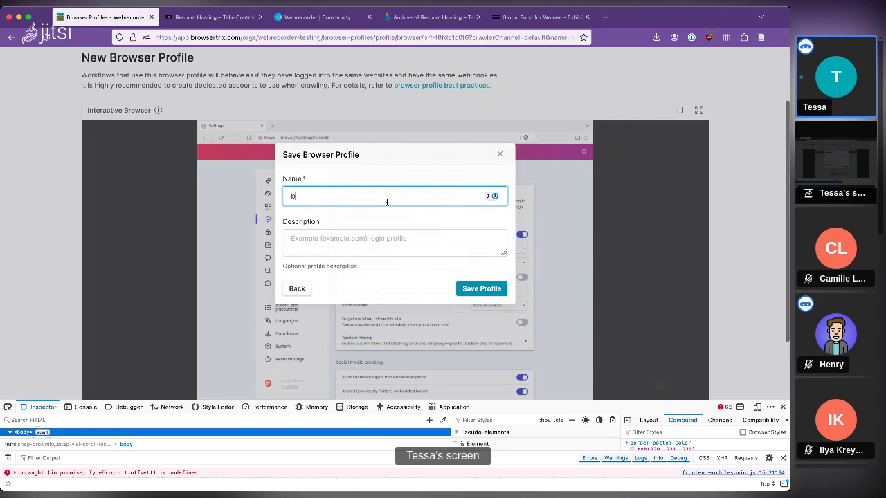
text(rave with no ad blocking)
click(477, 290)
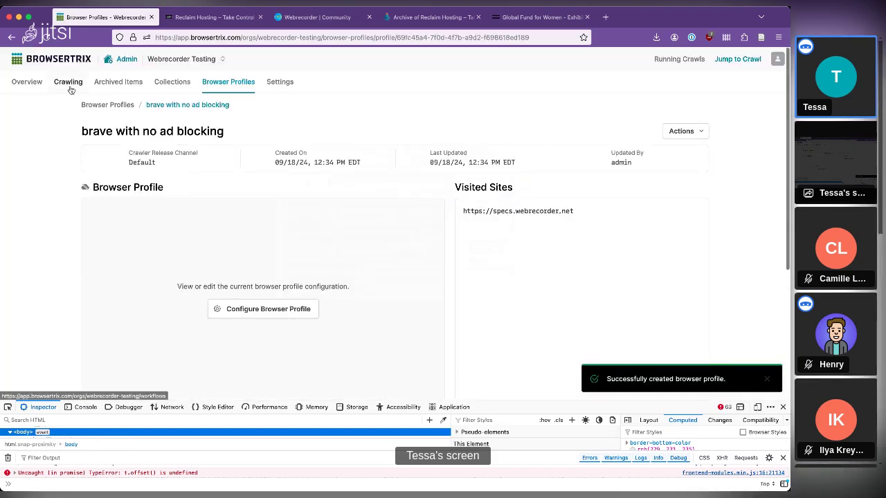
click(68, 82)
click(666, 117)
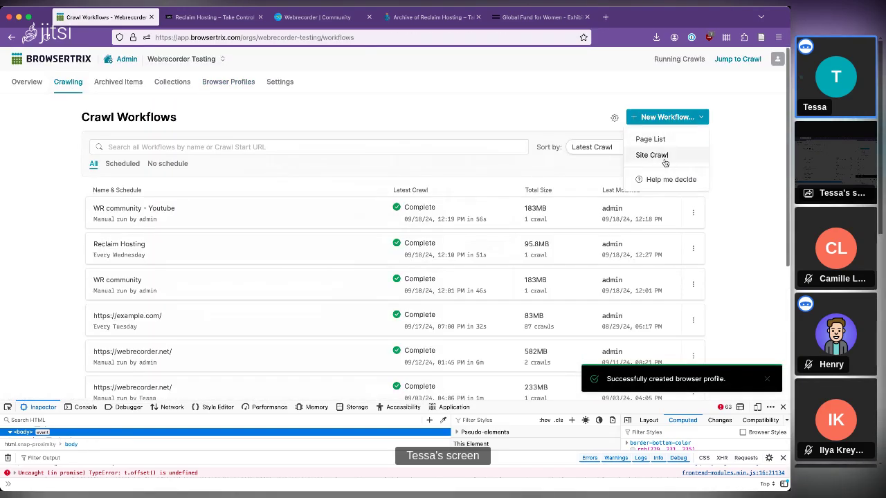
click(664, 161)
text(h)
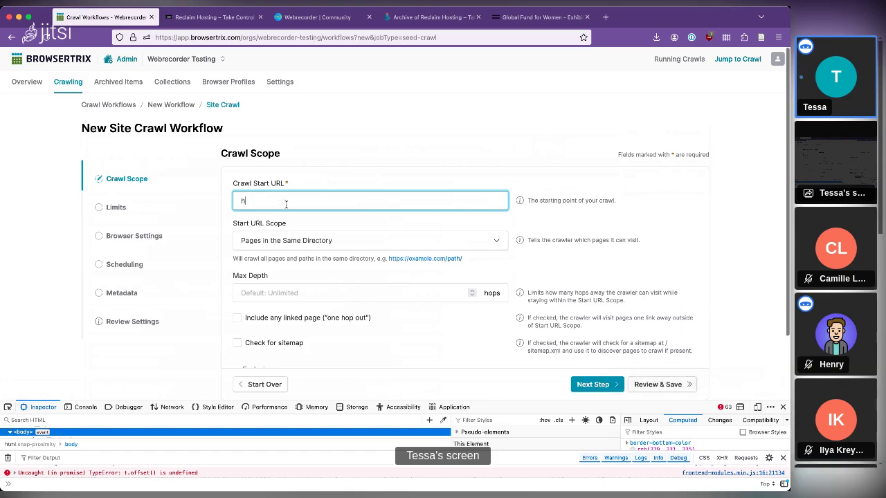
text(ttps://example.com/withimportantads)
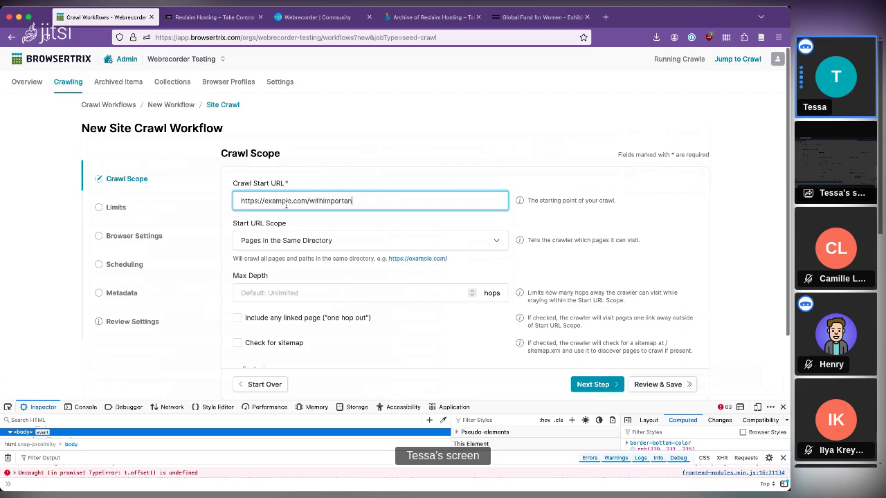
Set the new crawl workflow's browser profile to "brave with no ad blocking"
click(132, 236)
click(309, 206)
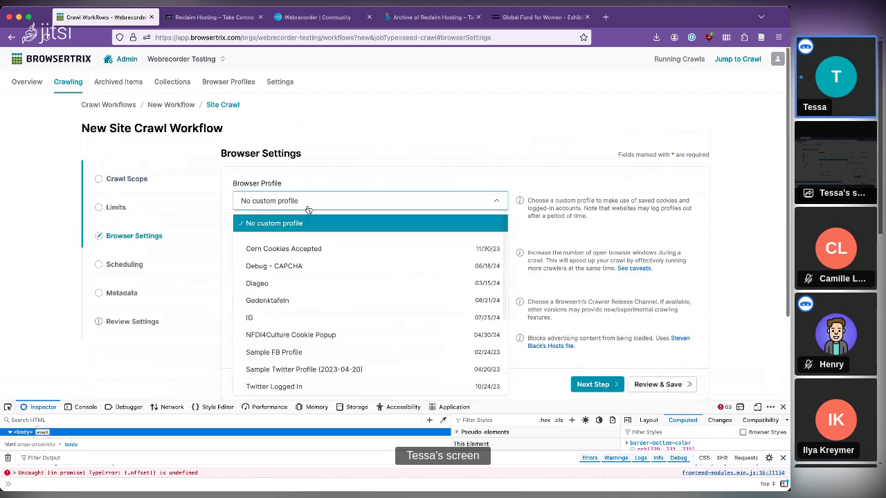
scroll(310, 278, down, 3)
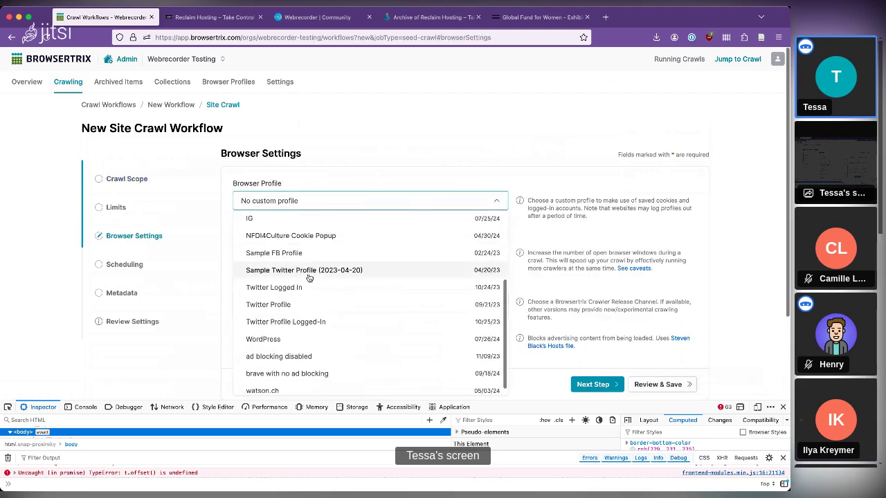
click(313, 367)
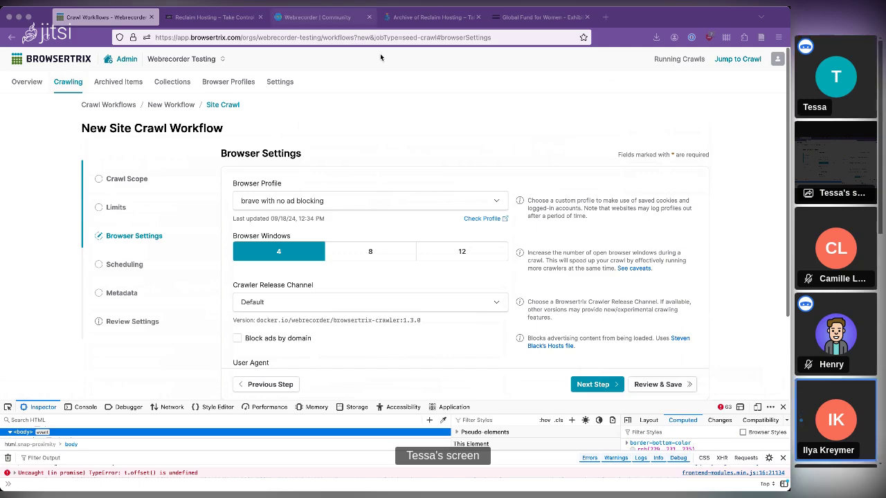
click(533, 146)
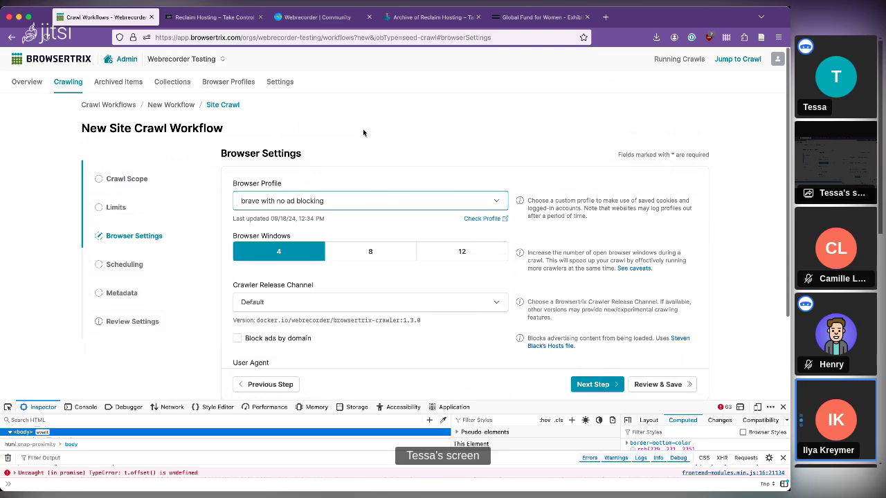
click(239, 84)
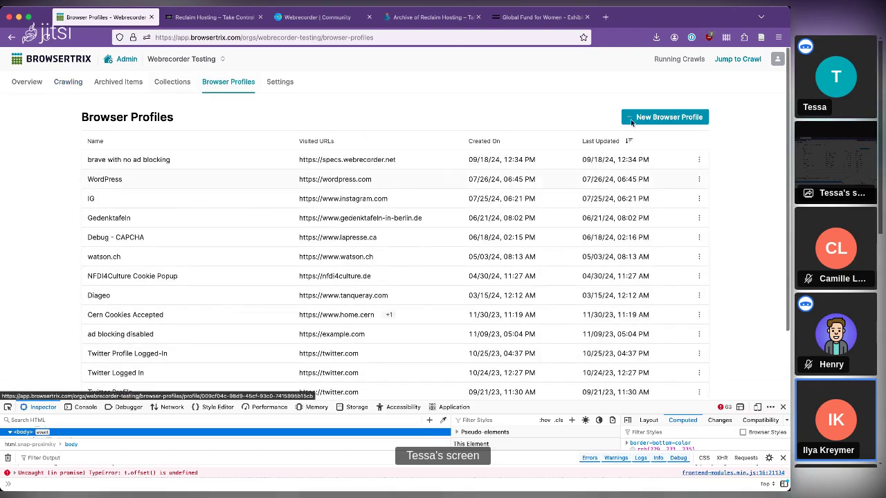
click(630, 119)
text(https:)
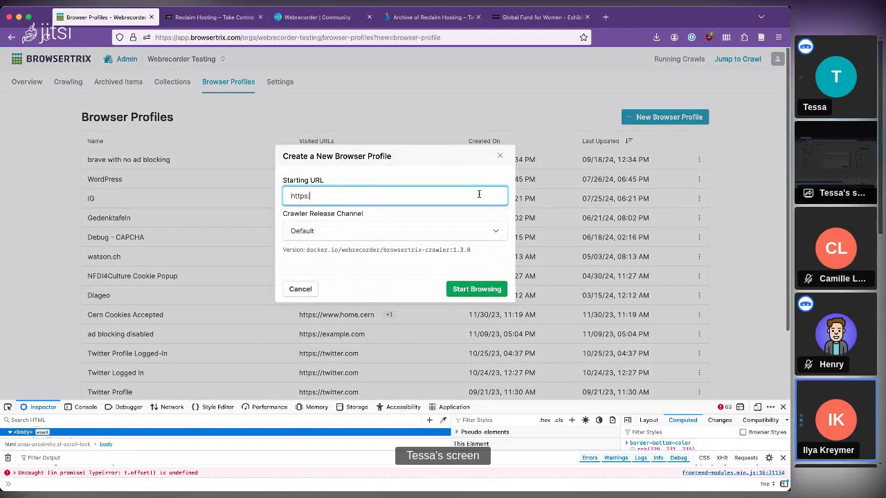
text(//example.com)
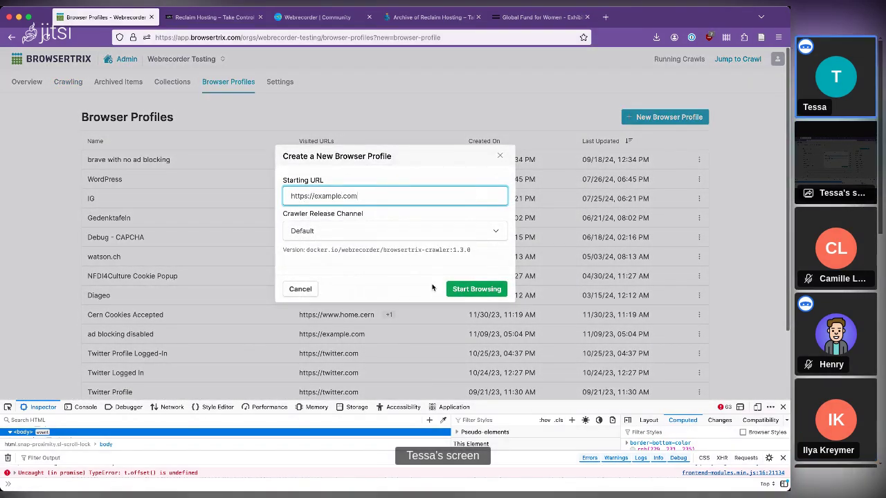
double_click(387, 196)
drag(313, 196, 394, 197)
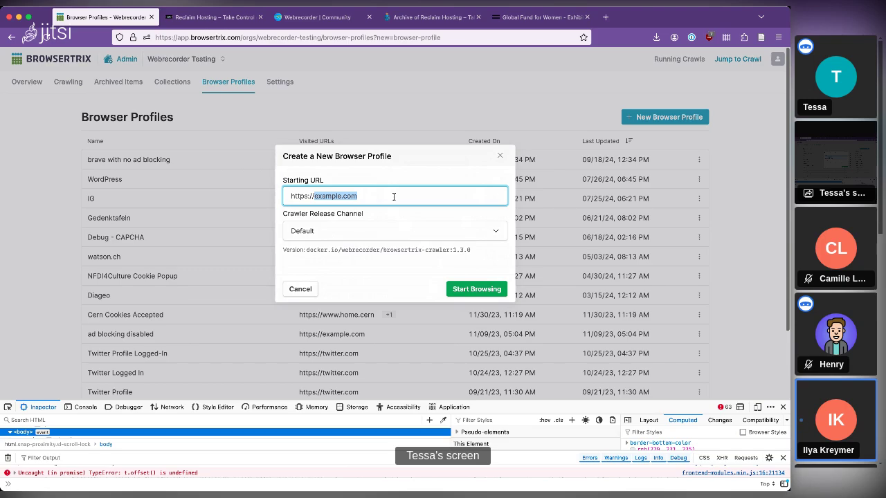
text(theguit)
text(ardian.com)
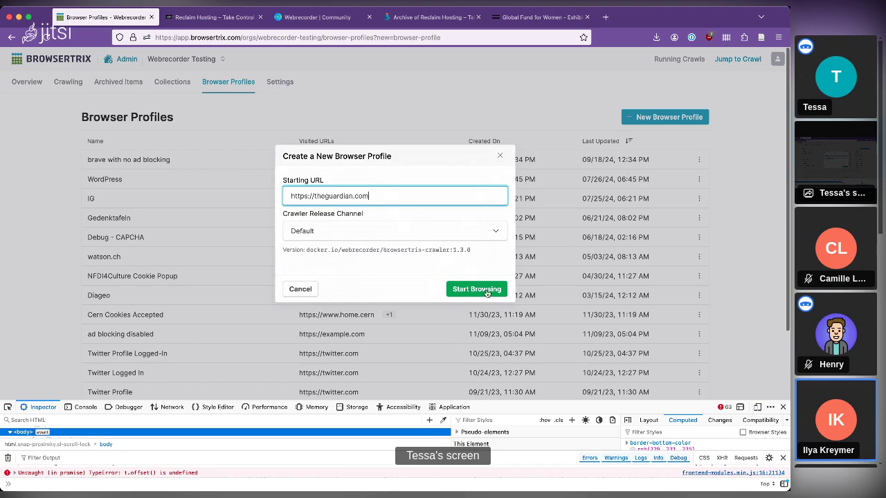
click(484, 290)
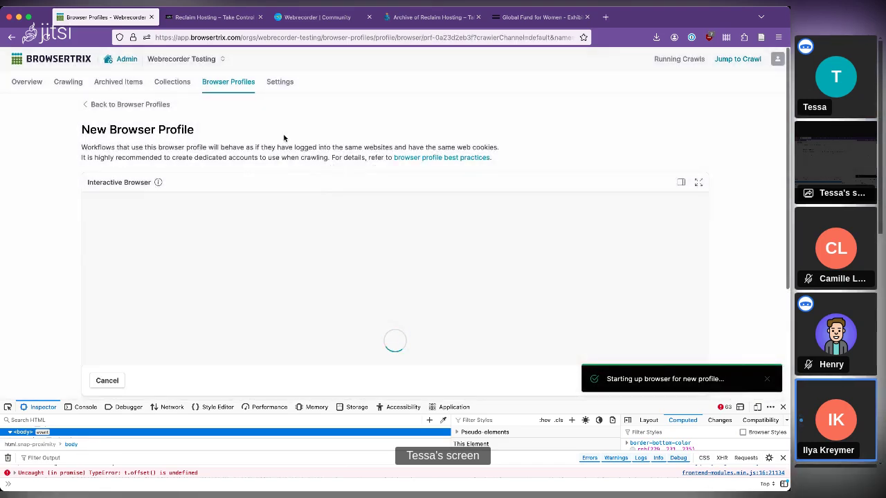
Shrink the developer tools pane and accept the cookies on the Guardian page in the interactive browser
scroll(284, 138, down, 2)
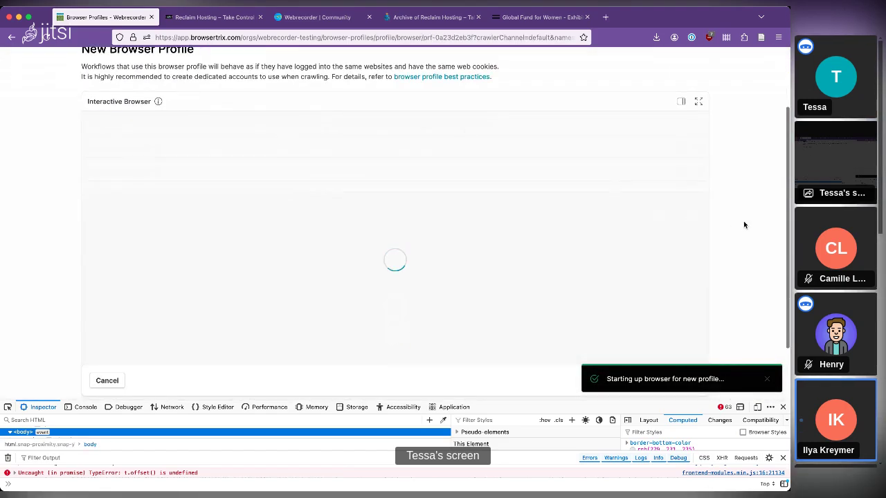
scroll(744, 225, down, 2)
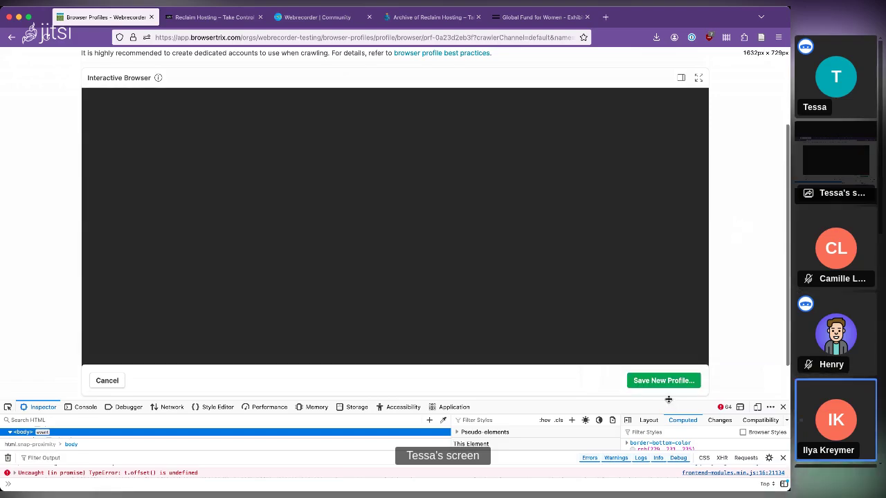
drag(669, 399, 669, 477)
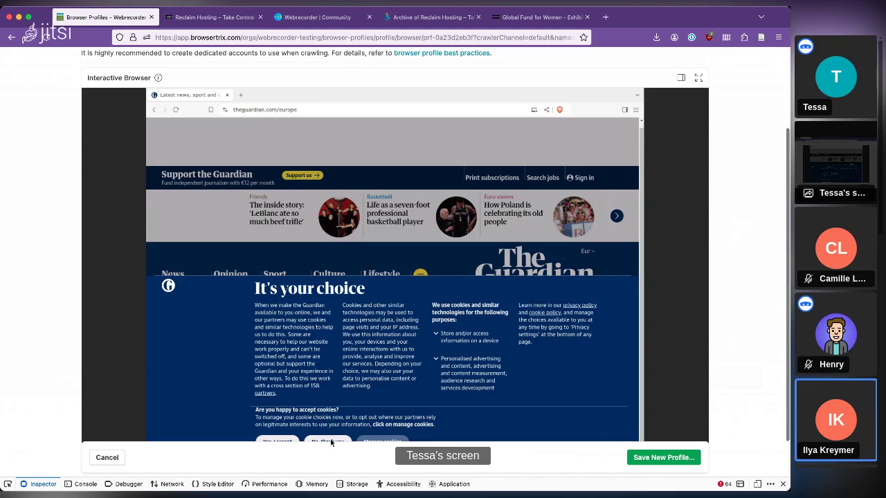
click(276, 441)
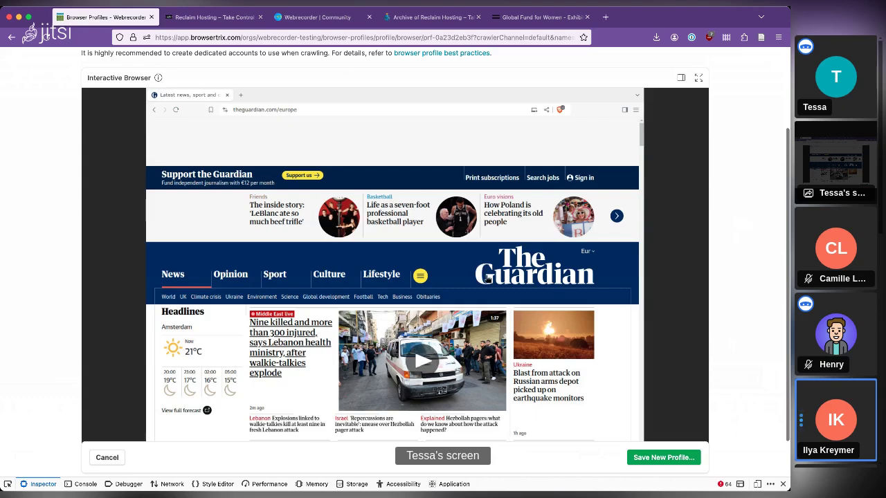
Save the configured browser profile under the name "guardian popup disabled"
click(663, 457)
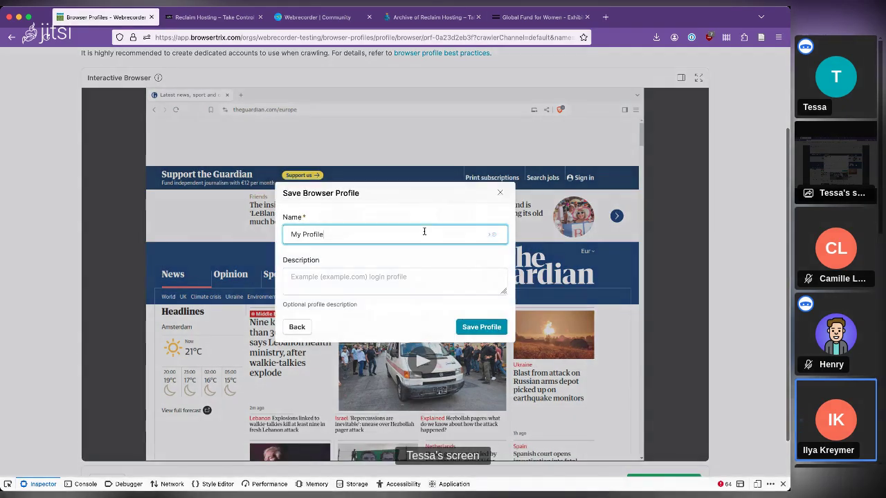
key(ctrl+a)
text(gardia)
key(BackSpace)
key(BackSpace)
key(BackSpace)
text(ardian sso)
key(BackSpace)
key(BackSpace)
key(BackSpace)
key(BackSpace)
key(BackSpace)
key(BackSpace)
key(BackSpace)
text(si)
text(popup)
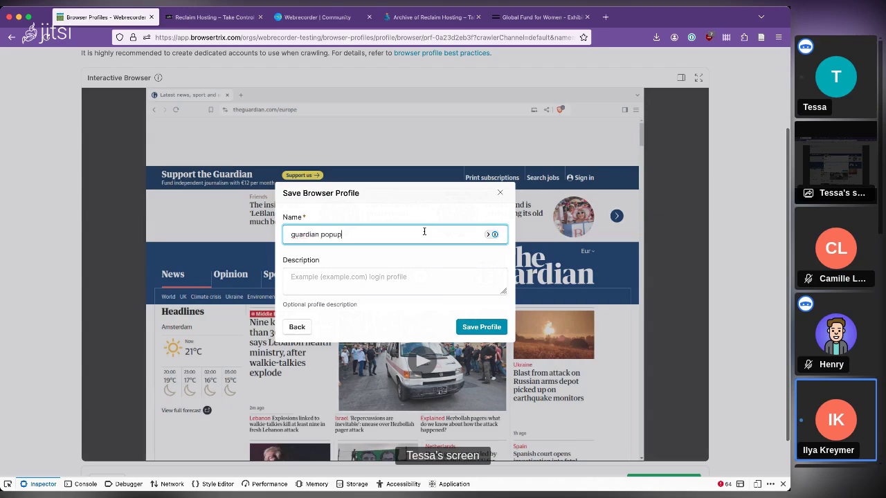
text( disabled)
click(493, 331)
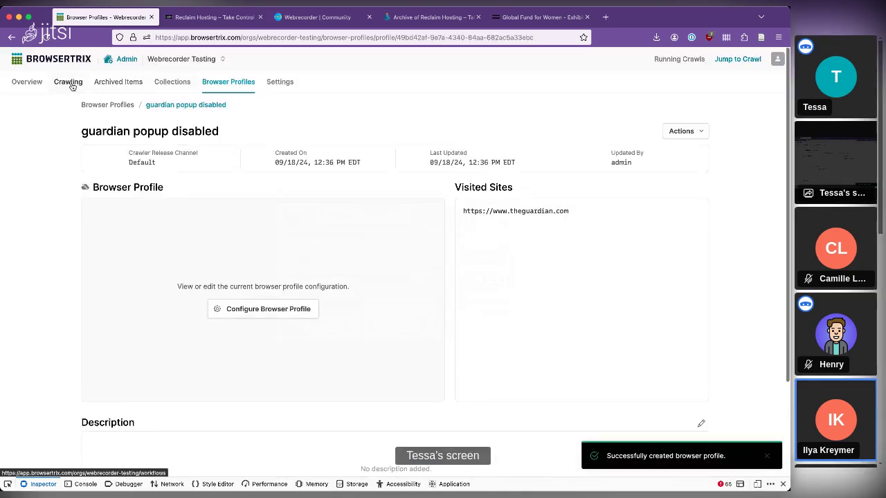
click(69, 82)
click(666, 117)
click(654, 153)
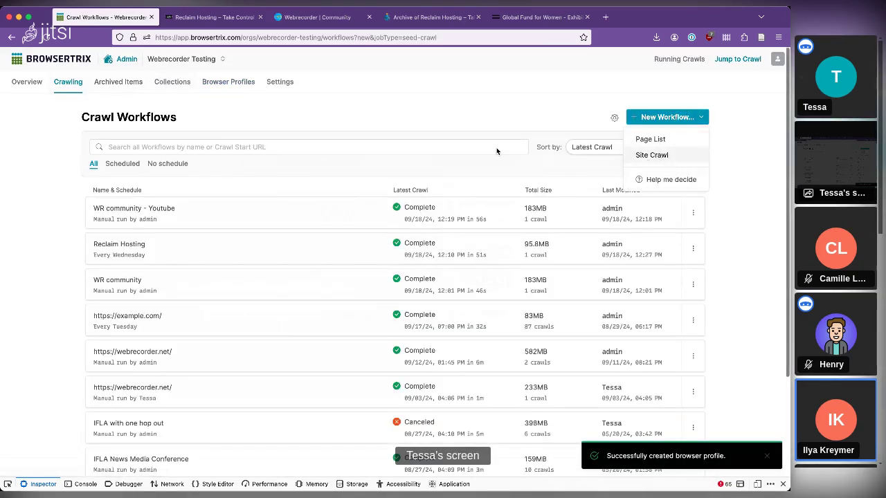
text(https://thegu)
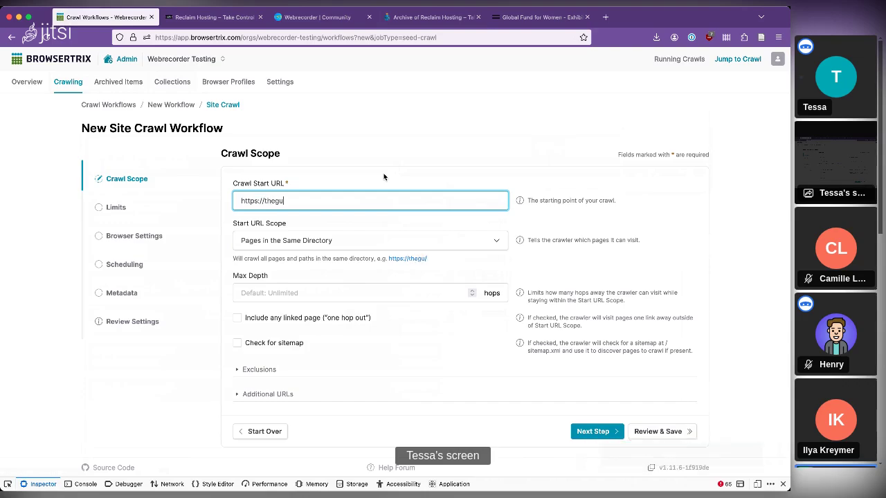
text(iardian.com)
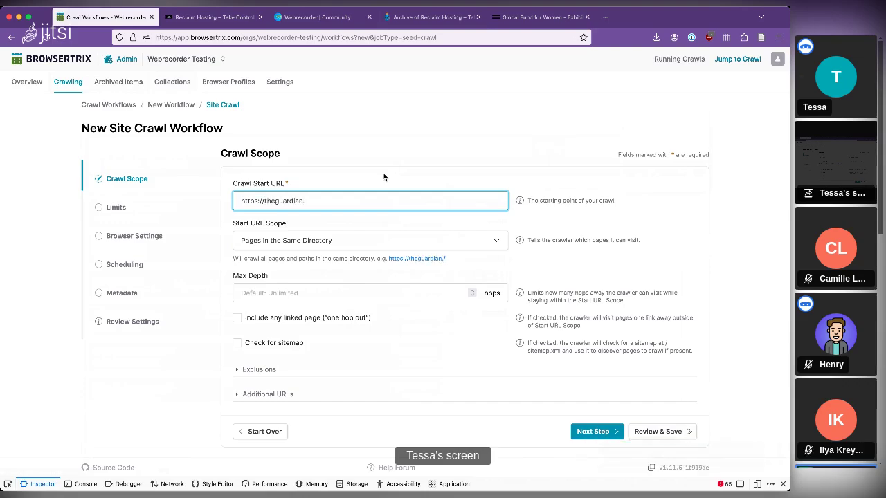
Set the Guardian crawl workflow's browser profile to "guardian popup disabled"
click(143, 236)
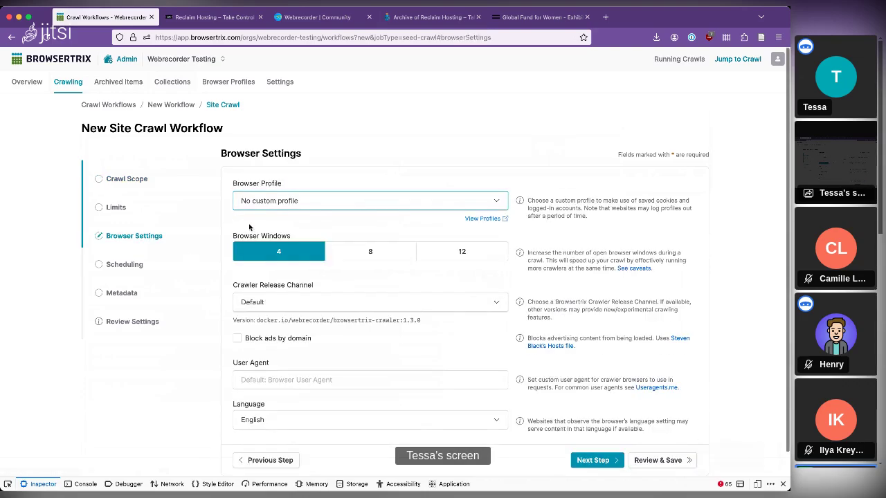
click(312, 202)
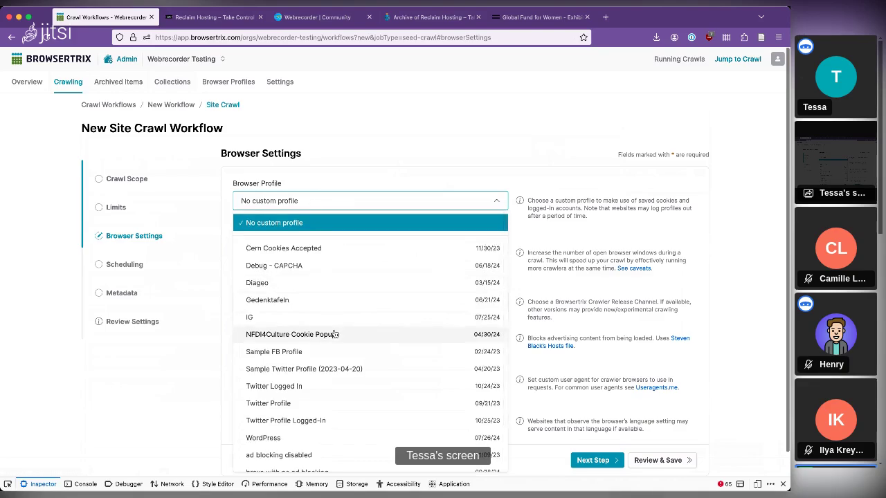
scroll(335, 337, down, 3)
click(306, 441)
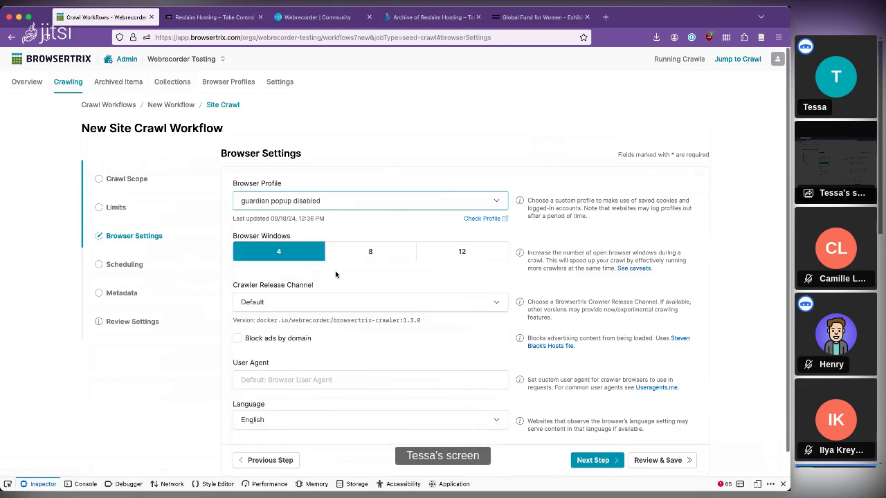
scroll(207, 277, down, 1)
Limit the Guardian crawl to a maximum of 3 pages
click(148, 201)
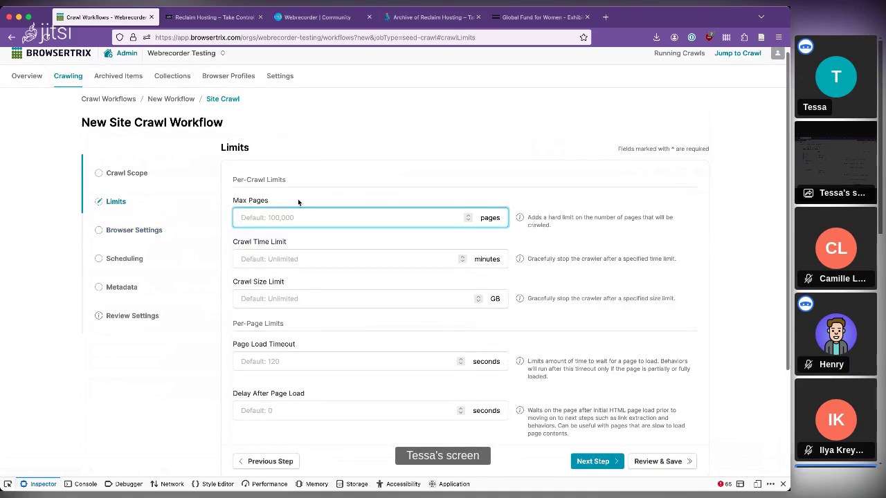
click(297, 200)
text(3)
click(593, 461)
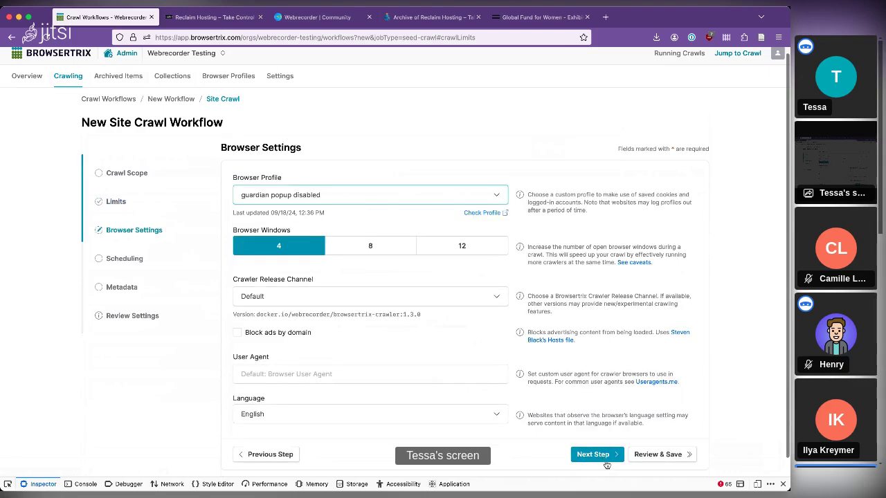
Go to the workflow's settings review and save the workflow with Run on Save enabled
click(602, 460)
click(670, 315)
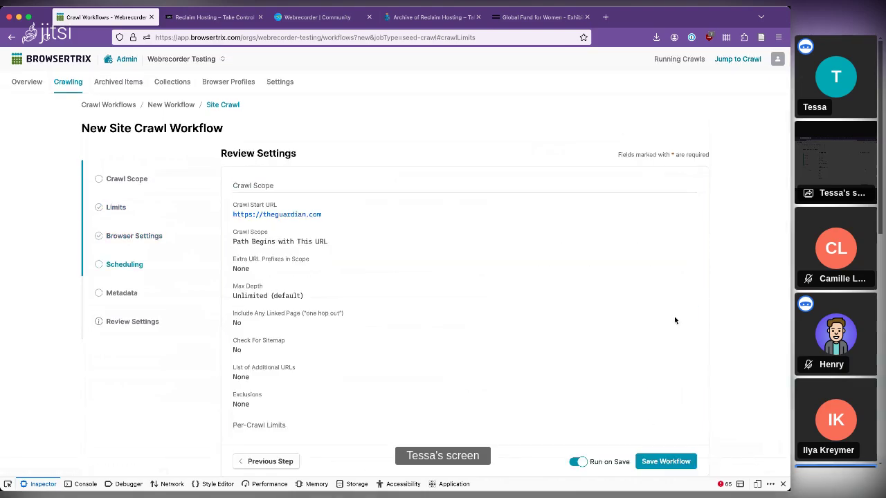
click(664, 462)
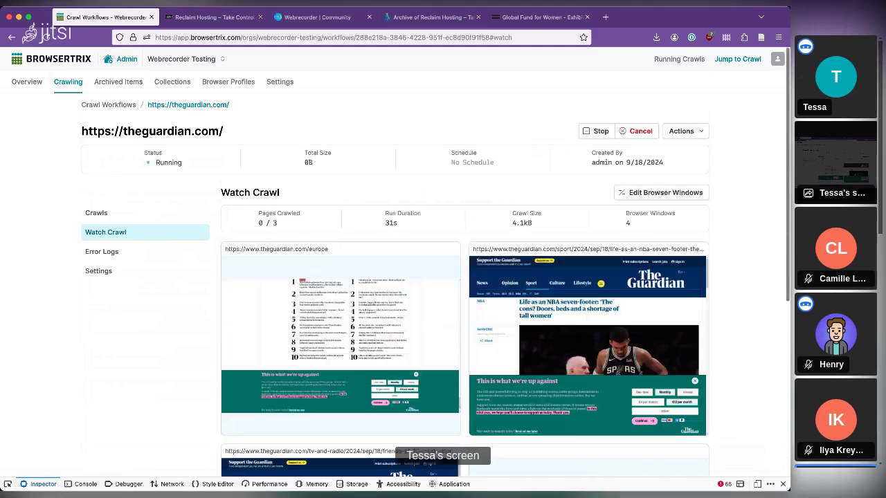
Watch the running Guardian crawl's browser windows, enlarging the one with the NBA seven-footer article to check for popups
scroll(262, 189, down, 2)
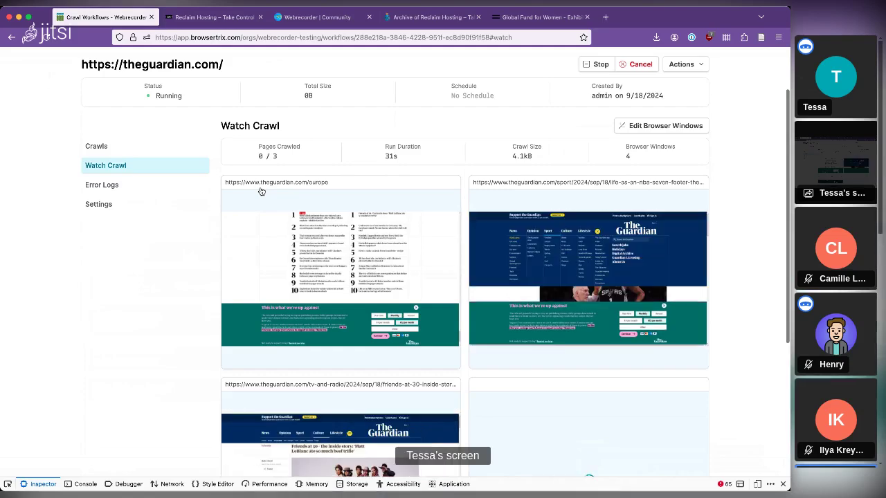
scroll(262, 191, down, 4)
scroll(261, 191, up, 3)
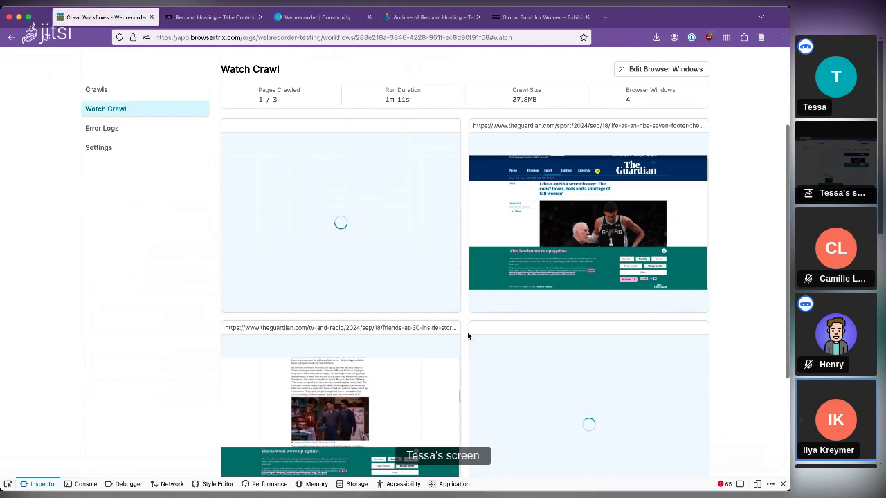
scroll(467, 335, down, 2)
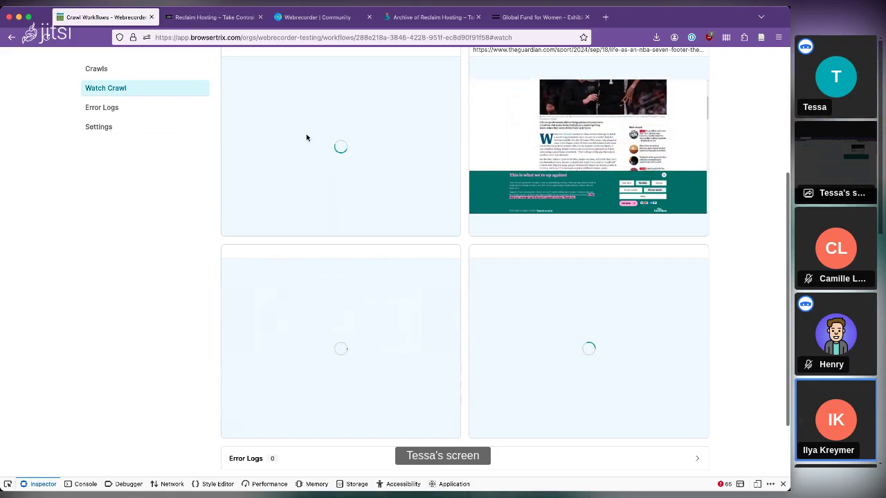
scroll(733, 176, up, 2)
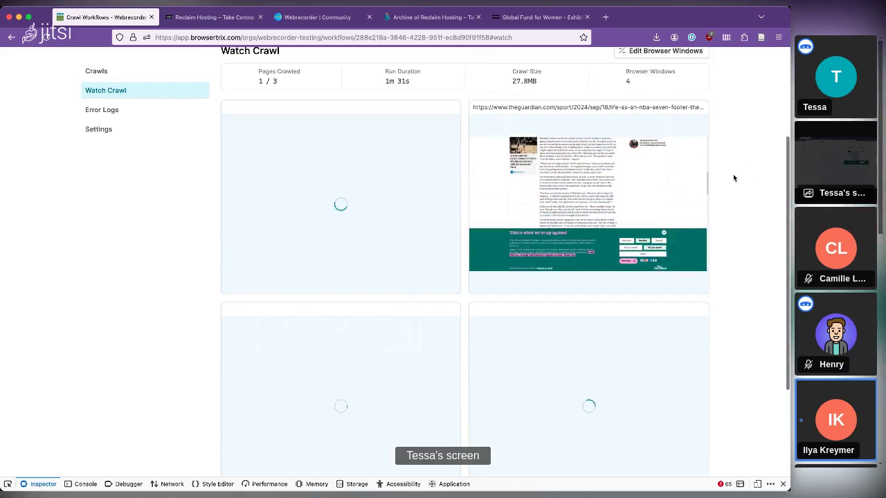
click(623, 186)
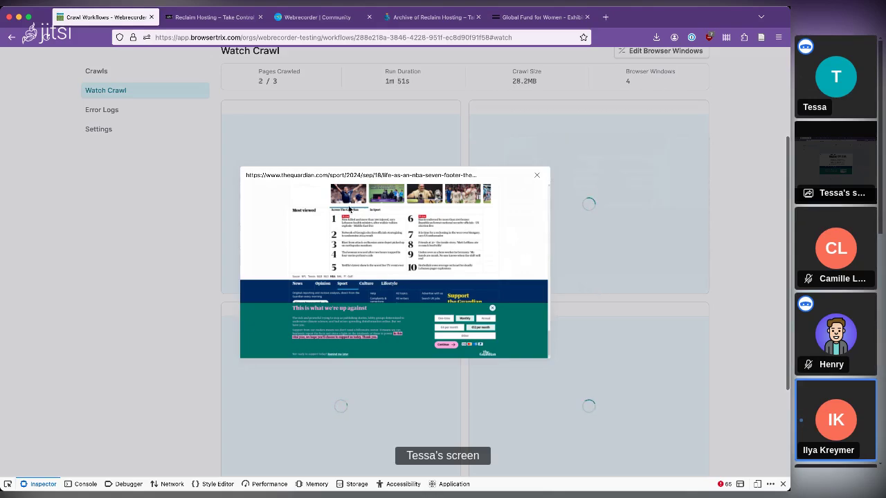
click(138, 166)
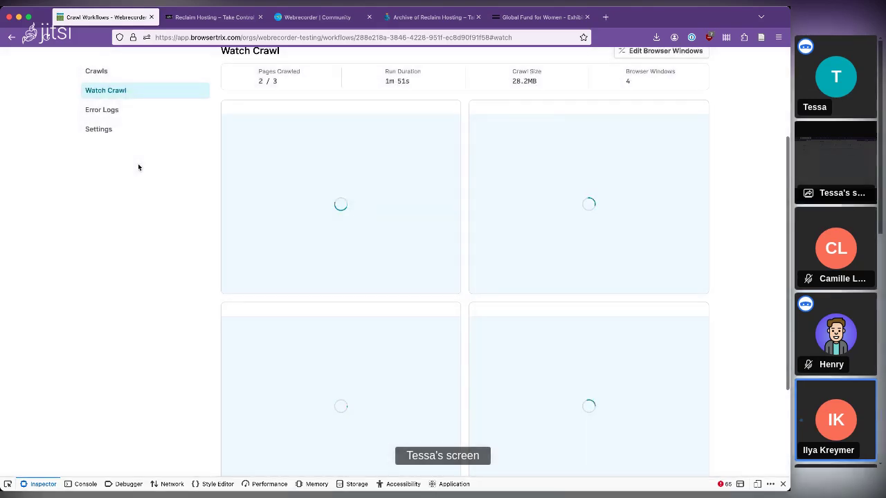
scroll(138, 167, up, 2)
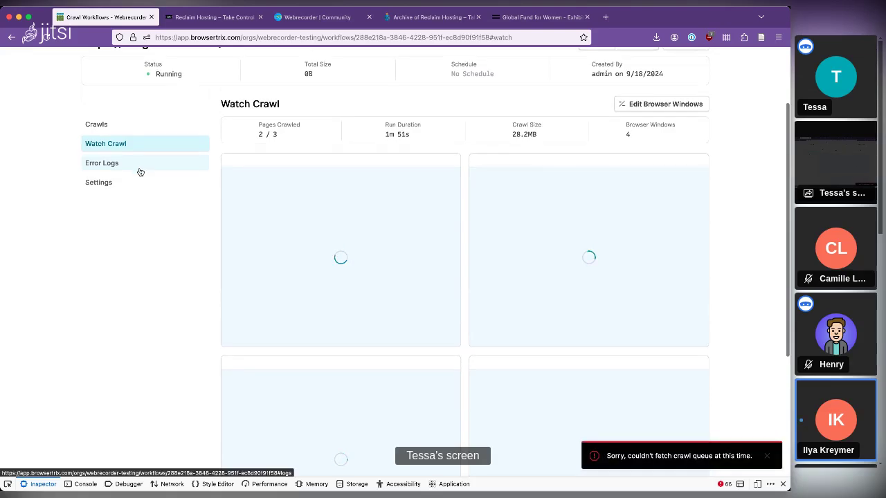
scroll(138, 242, up, 2)
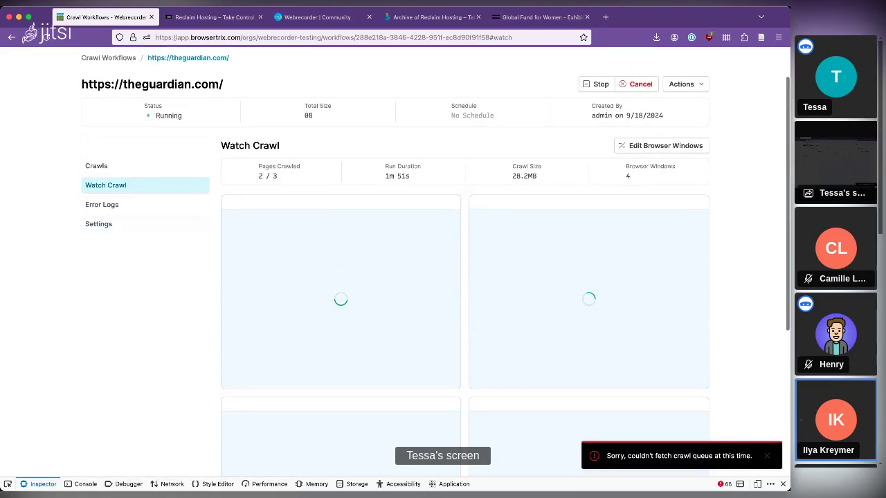
Open the replay of the finished Guardian crawl and look through the archived theguardian.com/europe page
click(410, 267)
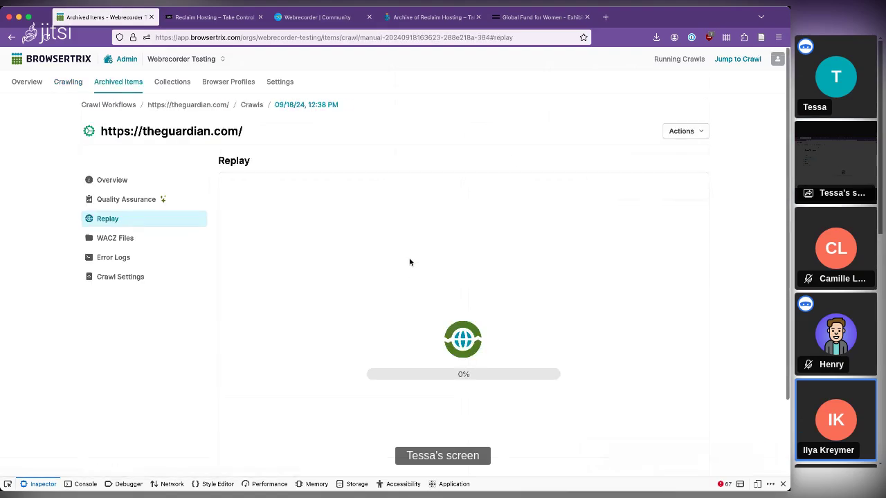
scroll(558, 123, down, 3)
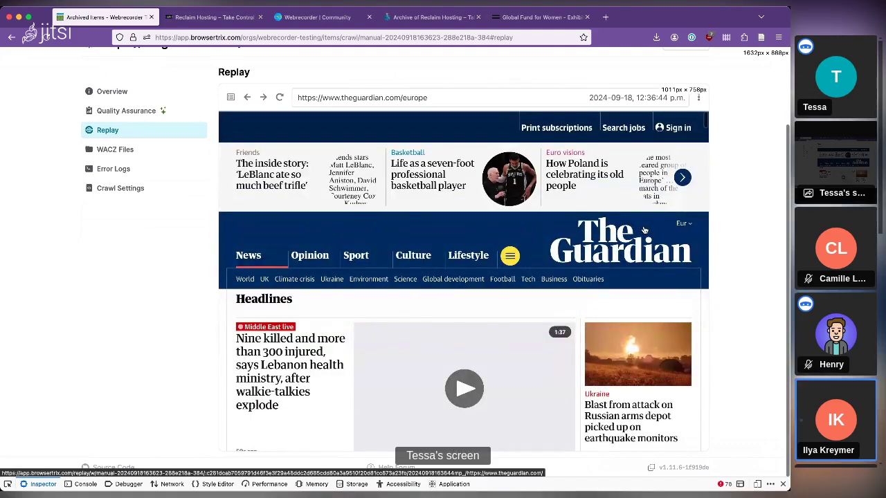
scroll(589, 265, down, 3)
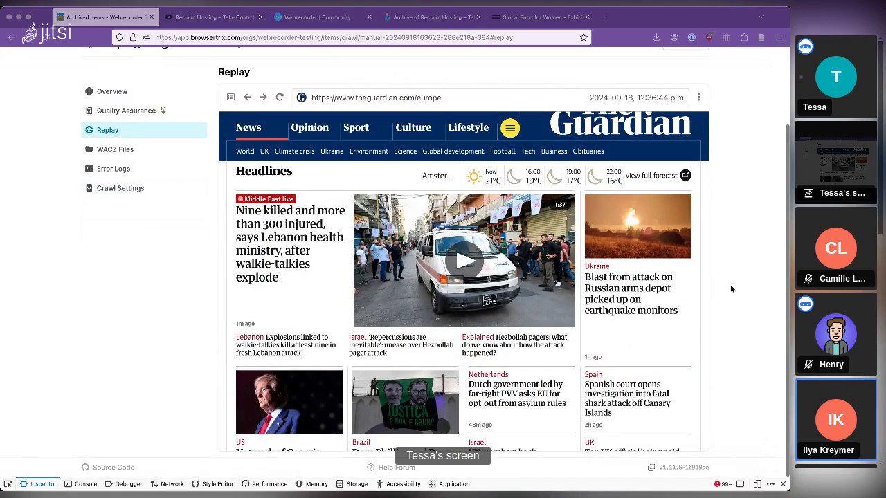
scroll(443, 367, down, 3)
scroll(442, 367, down, 1)
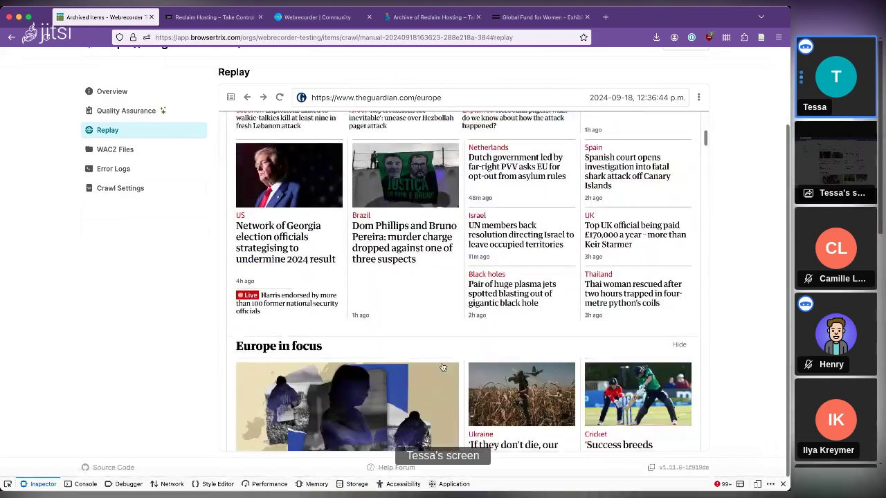
scroll(443, 367, up, 4)
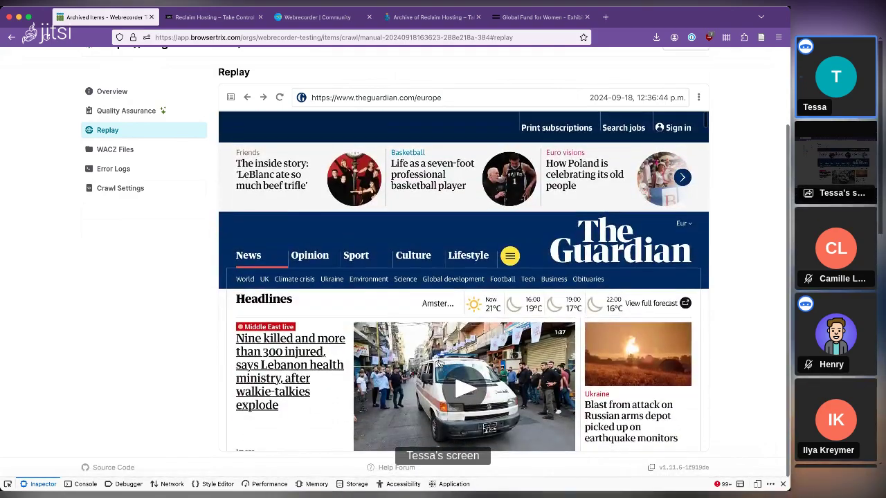
key(super+Tab)
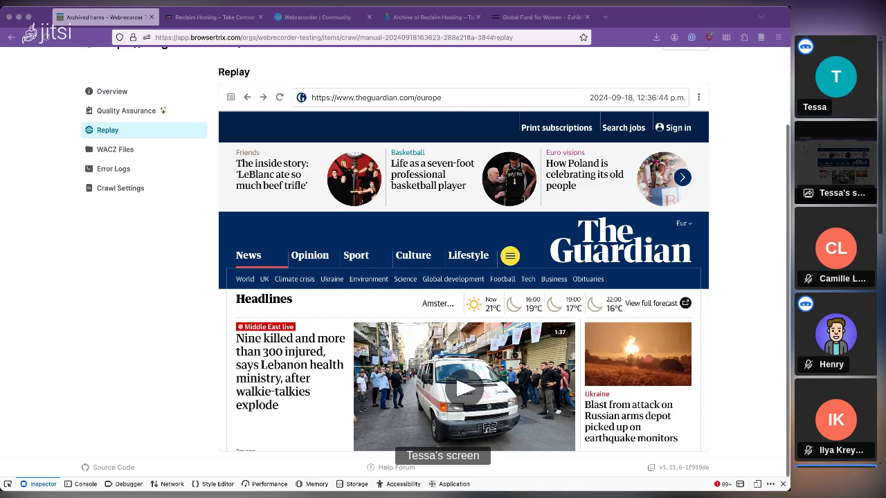
click(760, 224)
Open the theguardian.com crawl workflow and view the overview of its finished crawl
scroll(761, 224, up, 3)
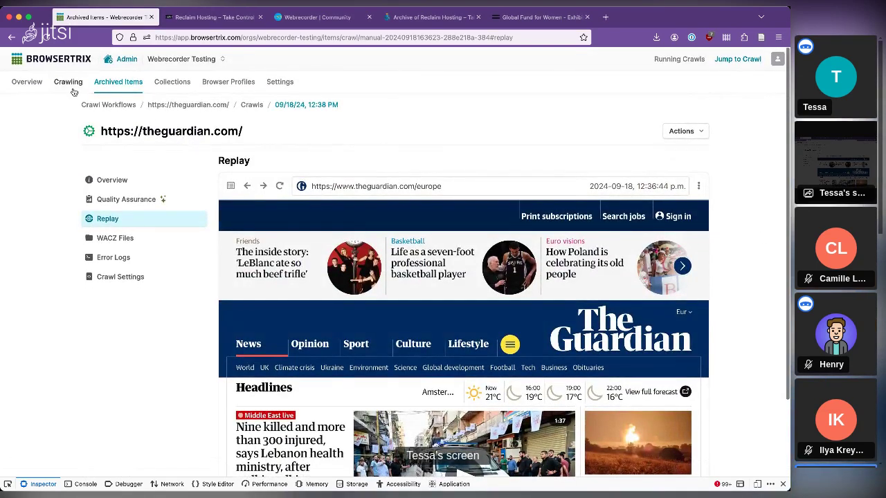
click(40, 83)
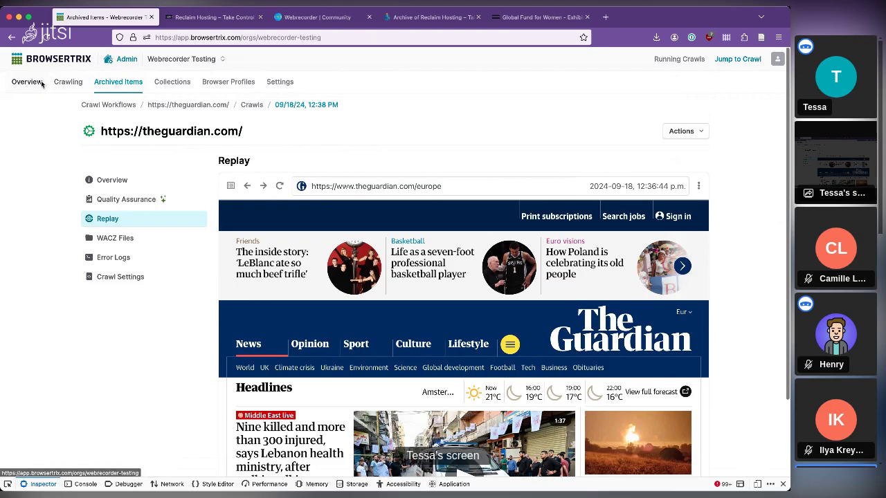
click(68, 82)
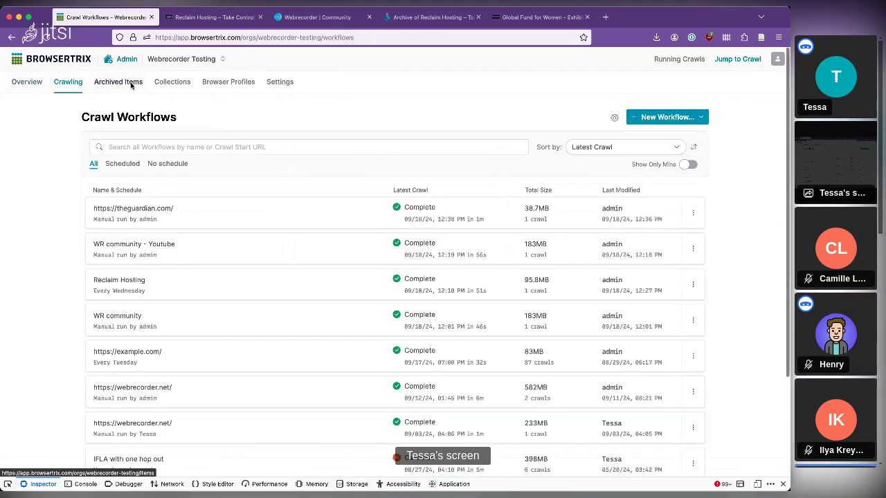
click(217, 226)
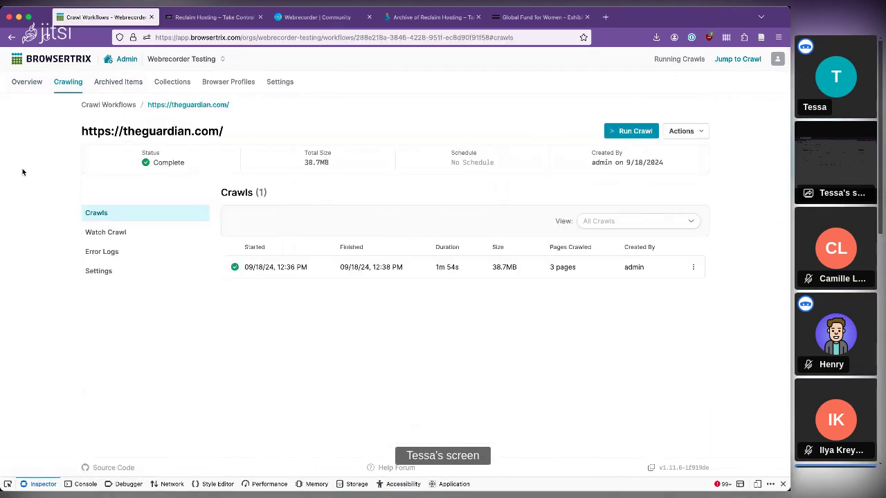
click(262, 268)
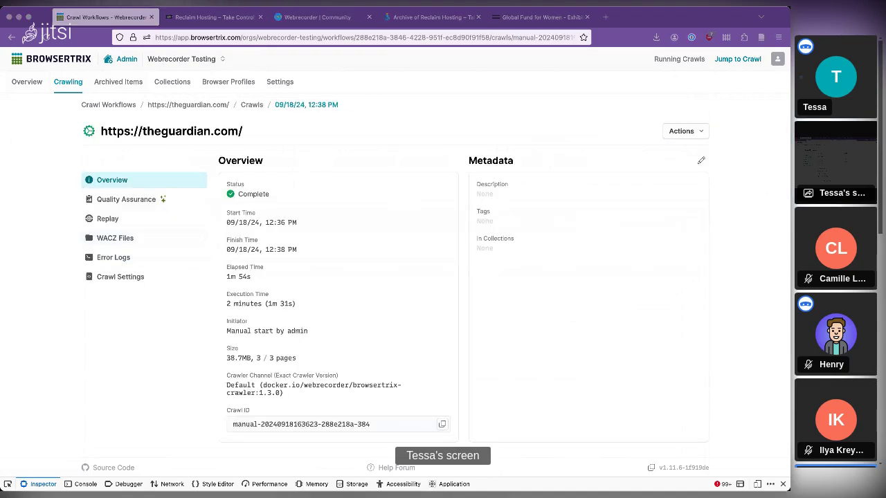
Open browsertrix.com in a new browser tab and go to its pricing plans via Start Crawling
click(606, 17)
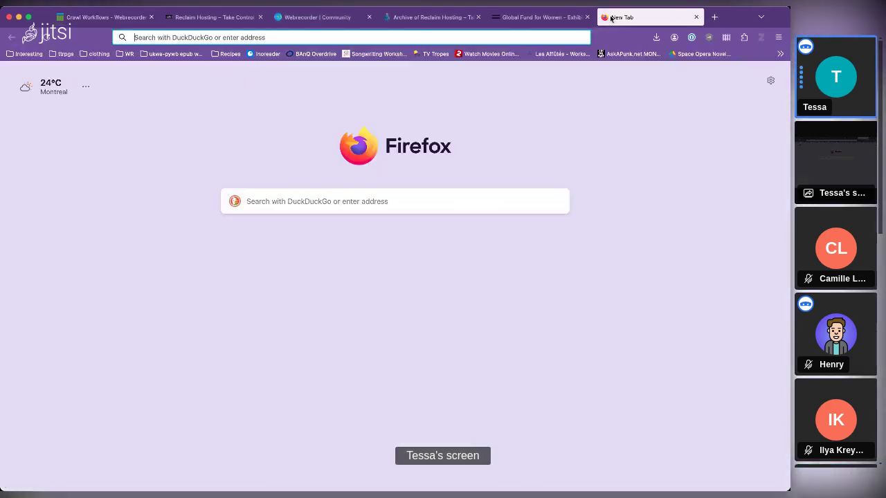
text(browsertrix)
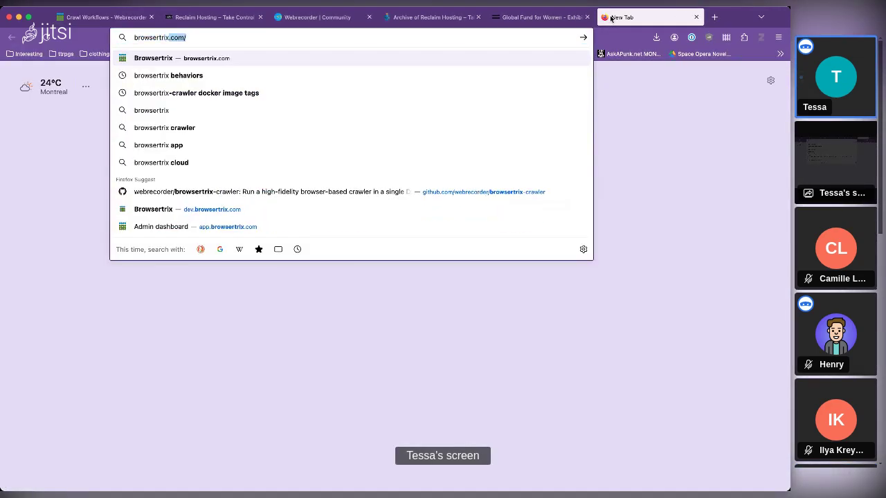
text(.com/)
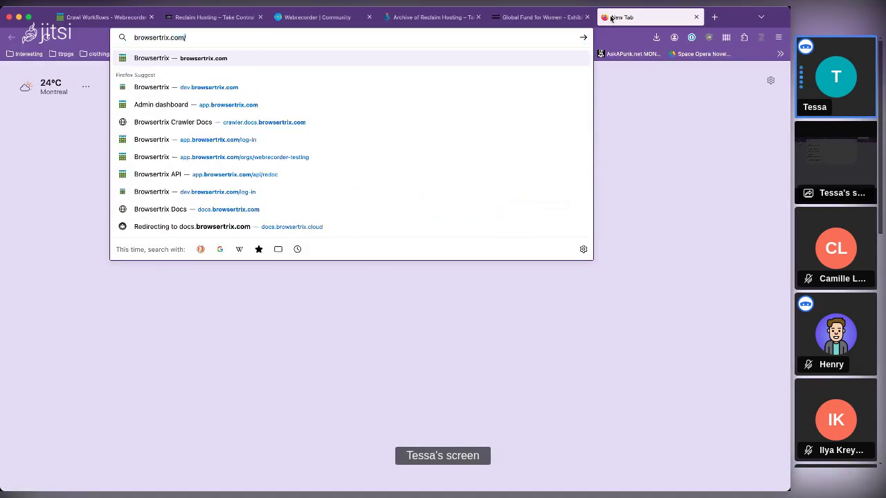
key(Return)
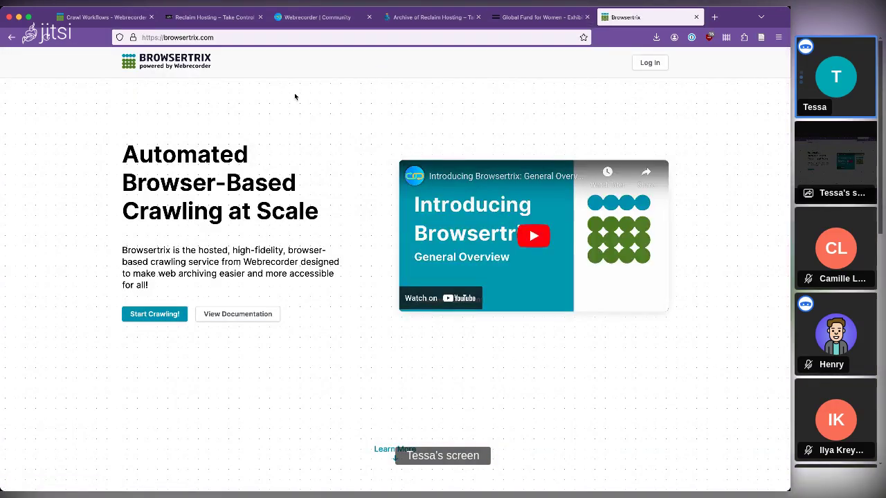
scroll(337, 197, down, 4)
scroll(337, 195, up, 2)
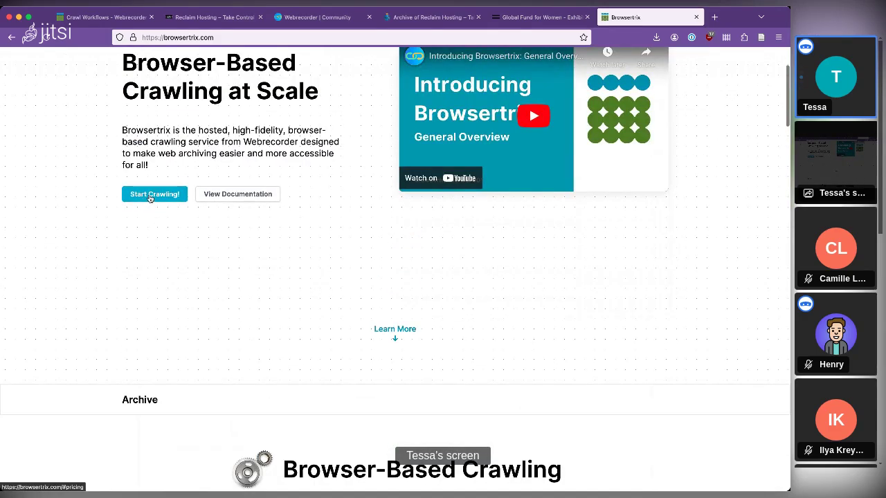
click(148, 198)
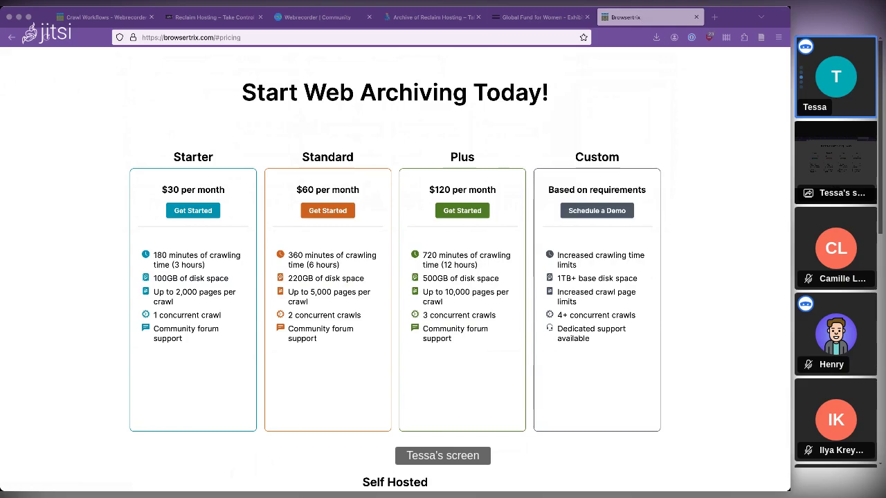
Open docs.browsertrix.com in a new browser tab and view the Deployment Guide
click(715, 17)
text(docs.browse)
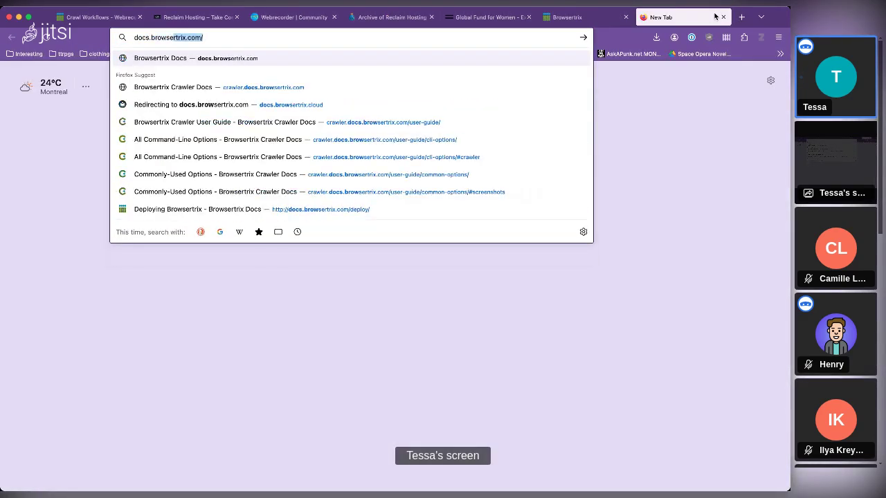
key(Return)
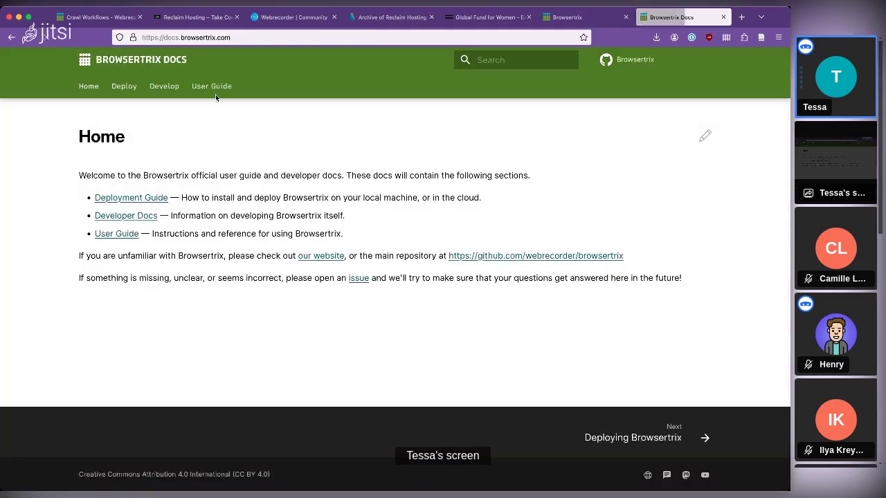
click(132, 199)
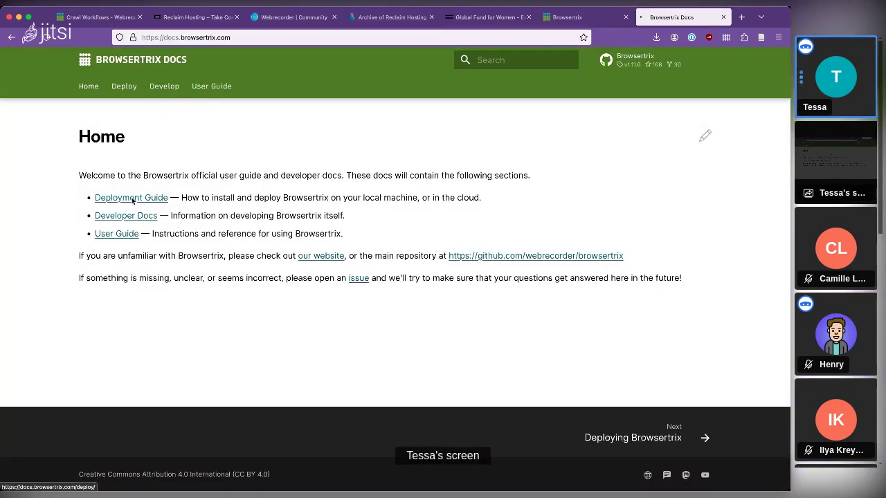
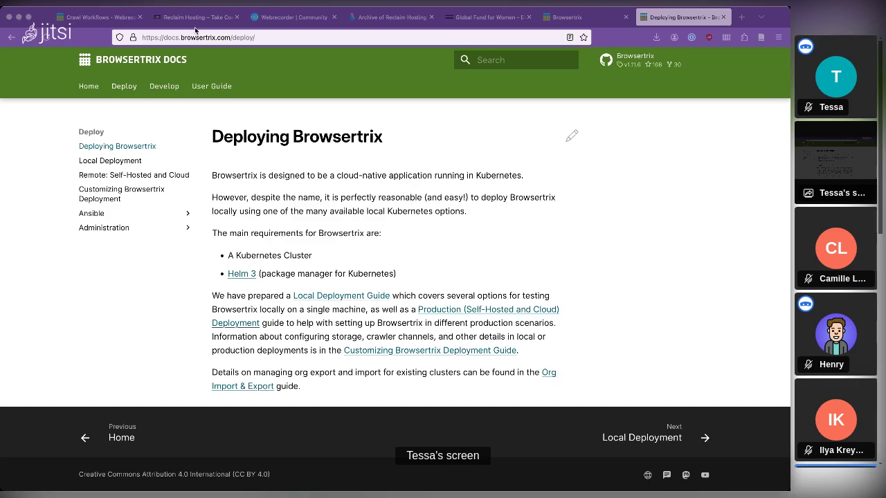
View the documentation's User Guide, recheck the Browsertrix pricing page, and return to the User Guide
click(211, 88)
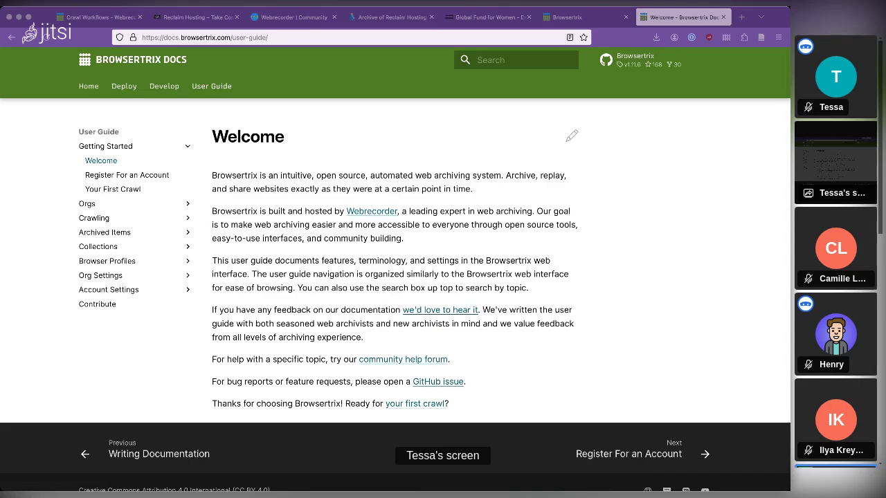
click(589, 17)
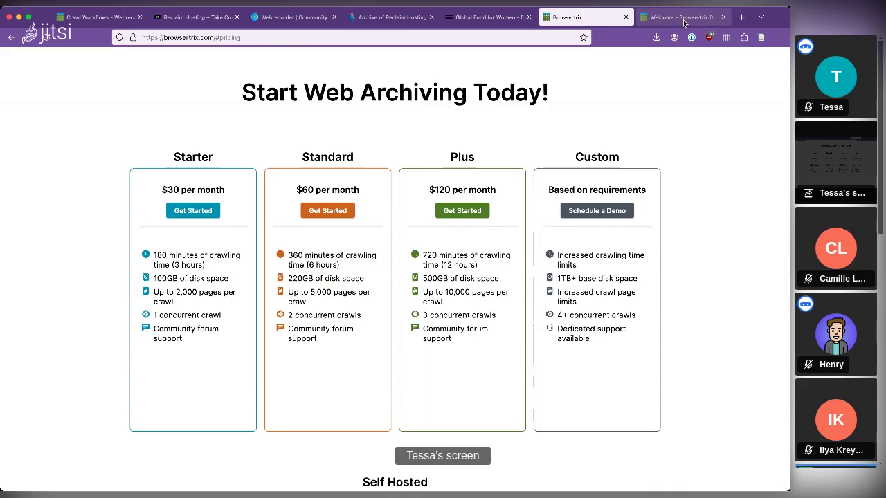
click(684, 22)
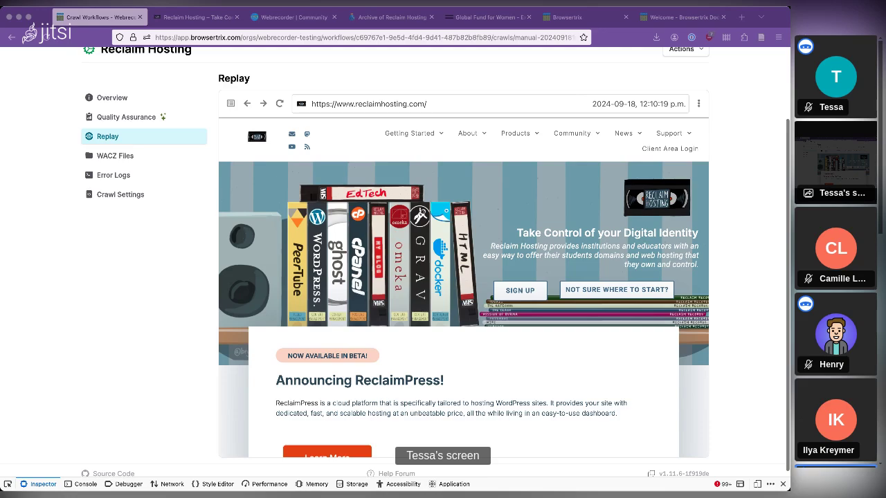
Leave the Reclaim Hosting crawl replay and return to the Browsertrix pricing page to review the hosted plans
click(748, 248)
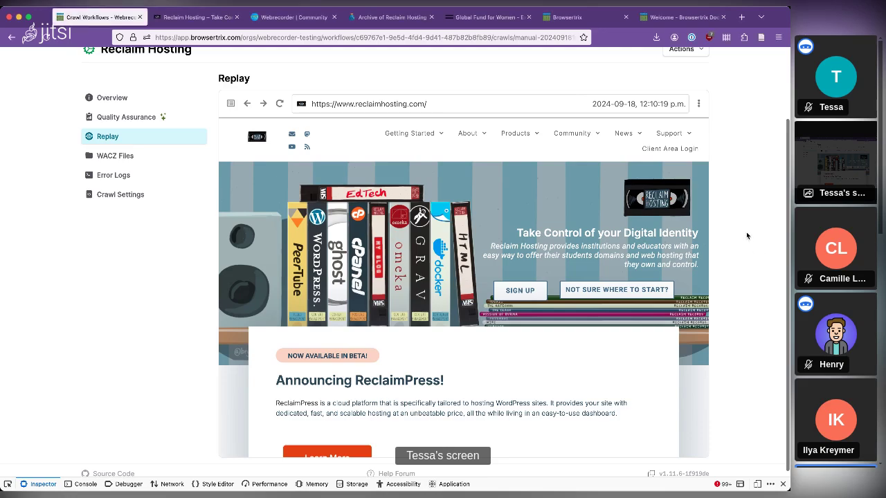
scroll(747, 236, up, 3)
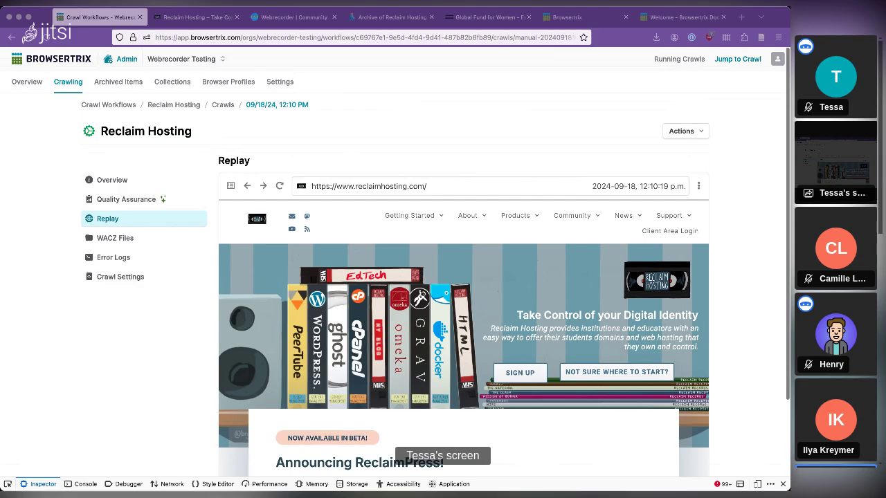
click(575, 17)
scroll(409, 224, down, 2)
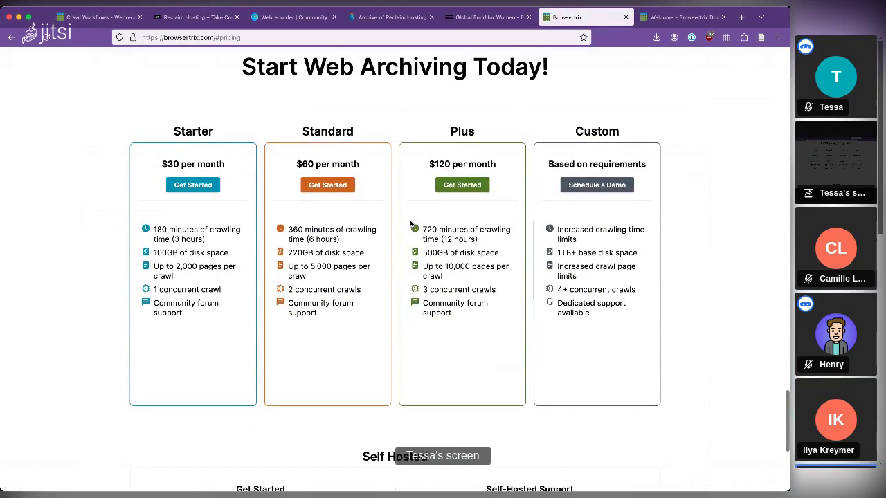
scroll(409, 223, up, 1)
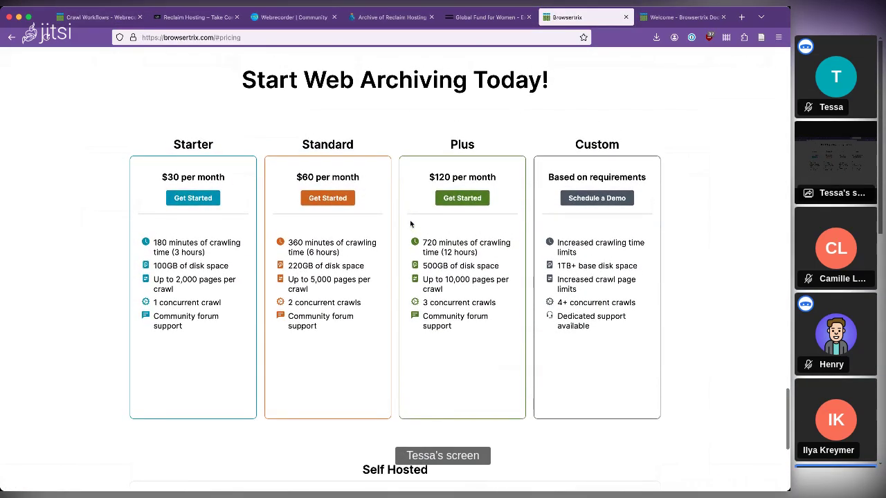